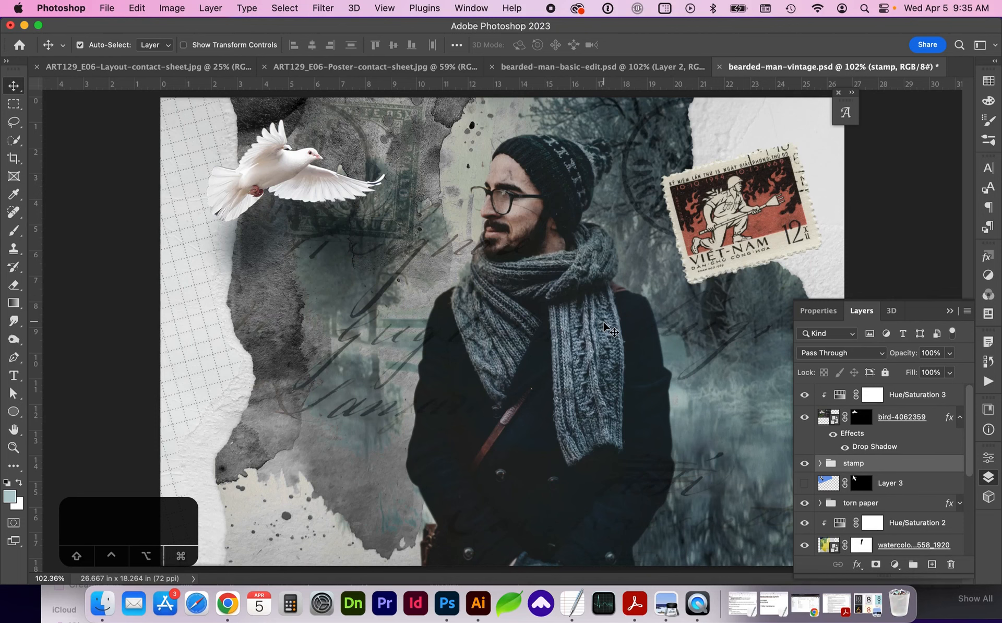
# Open bearded-man.jpg from the Assets folder as its own document.
pyautogui.hotkey('ctrl', 'shift', 'Tab')
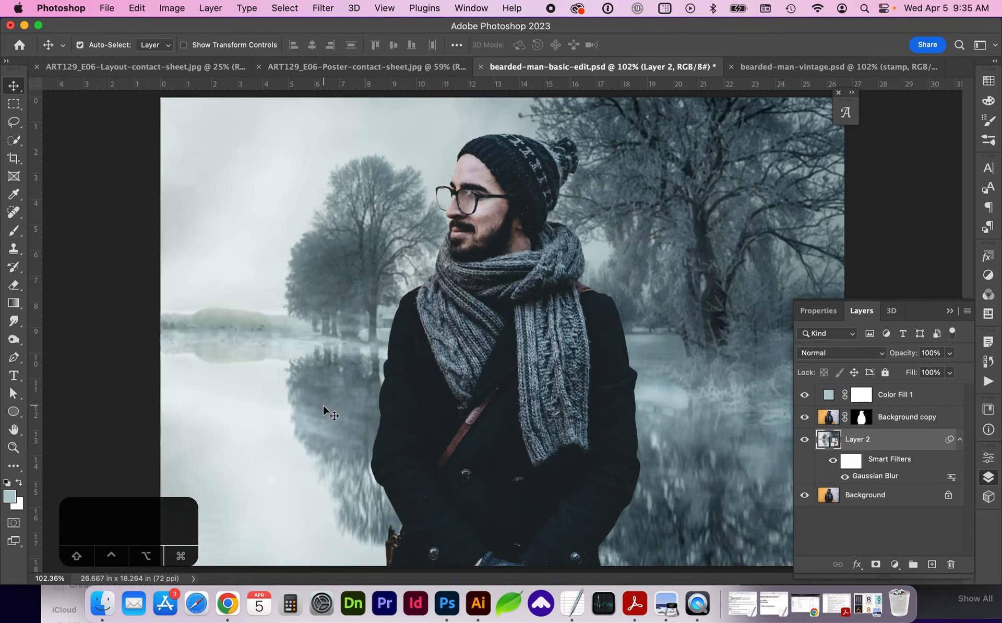
pyautogui.click(102, 603)
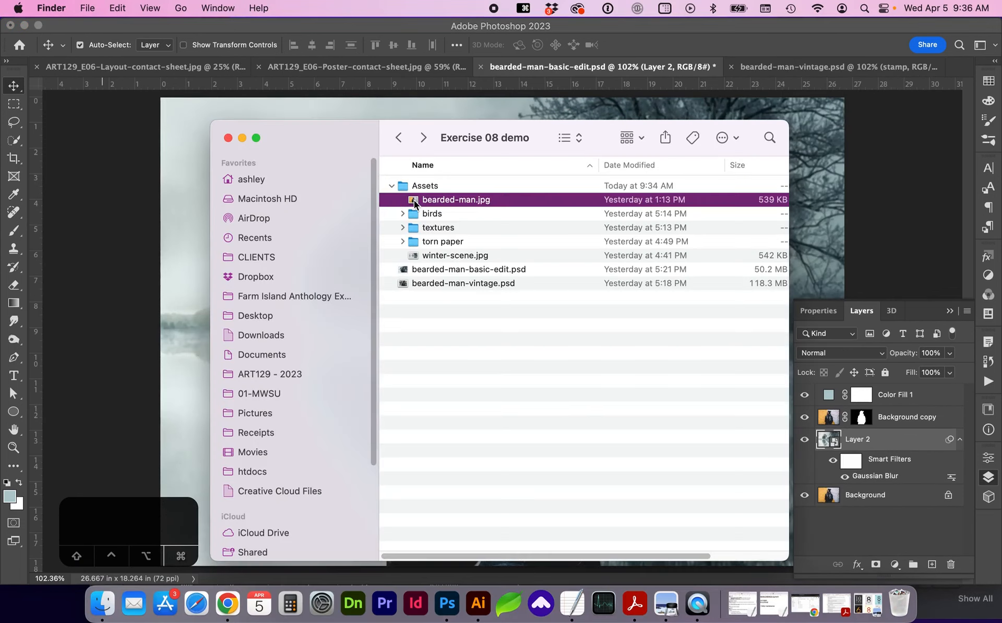
pyautogui.moveTo(415, 200); pyautogui.dragTo(958, 63)
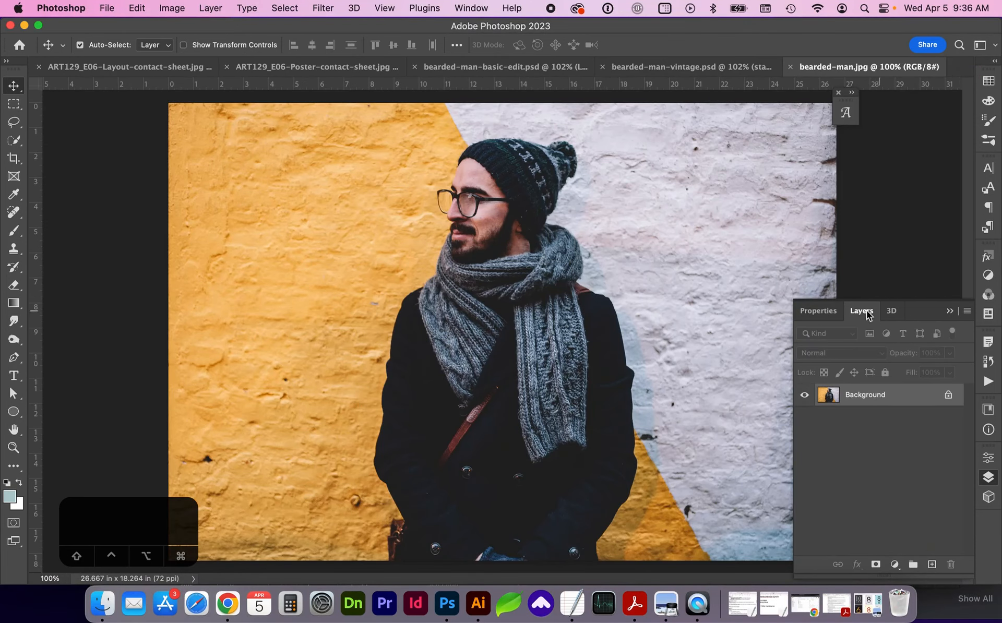
# Duplicate the Background layer and hide the original.
pyautogui.click(472, 7)
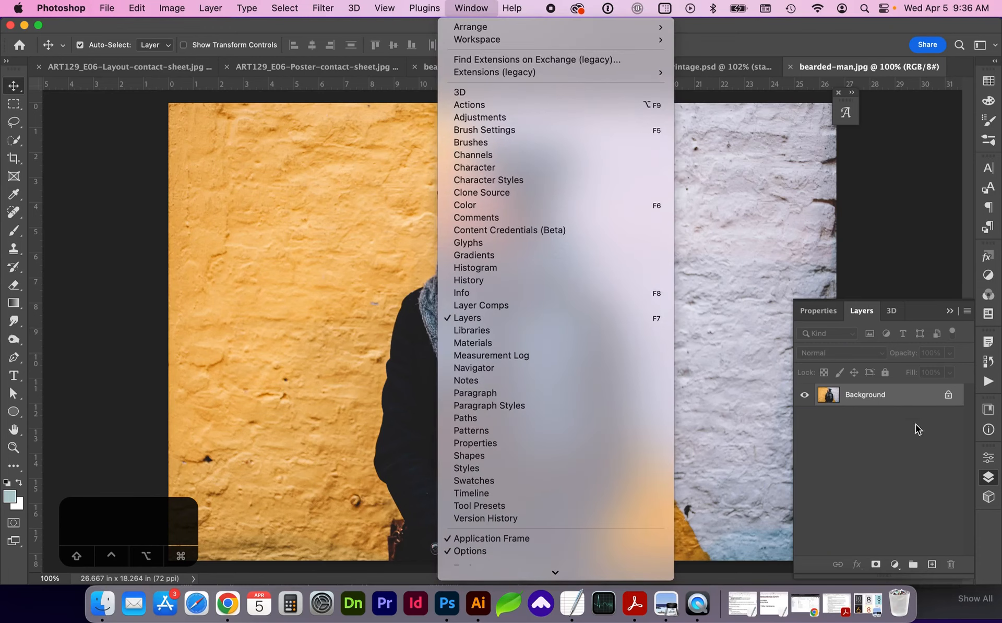
pyautogui.click(903, 400)
pyautogui.moveTo(898, 401); pyautogui.dragTo(933, 565)
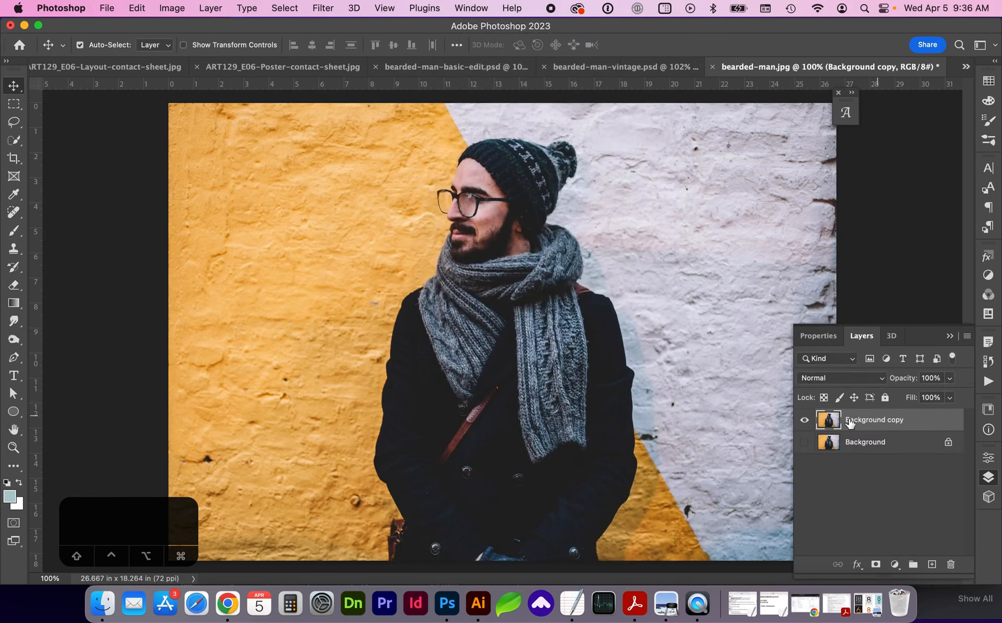
# Select the man on the Background copy layer using Select Subject.
pyautogui.click(14, 141)
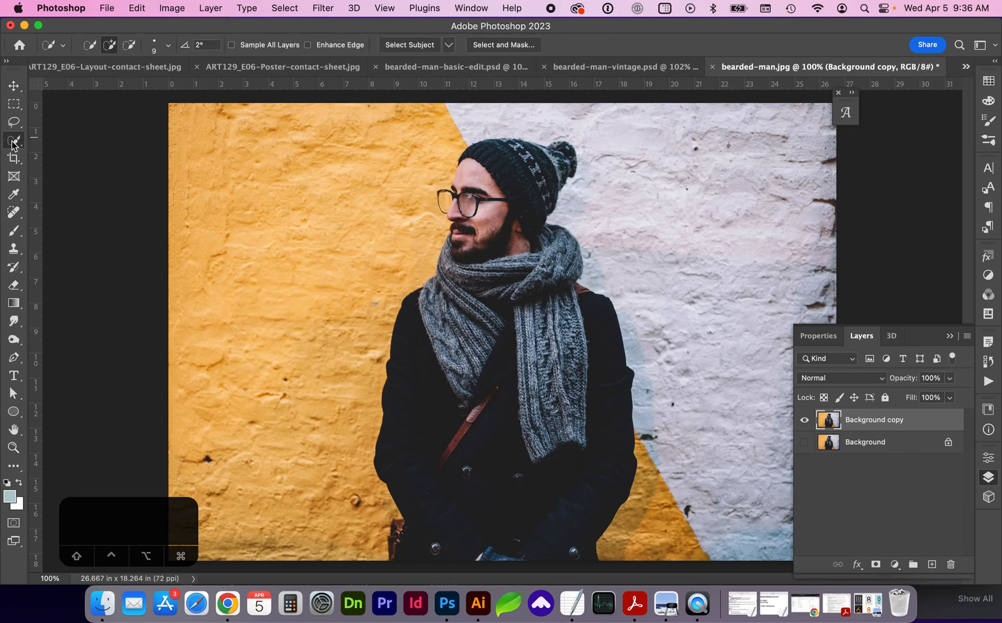
pyautogui.press('w')
pyautogui.click(293, 7)
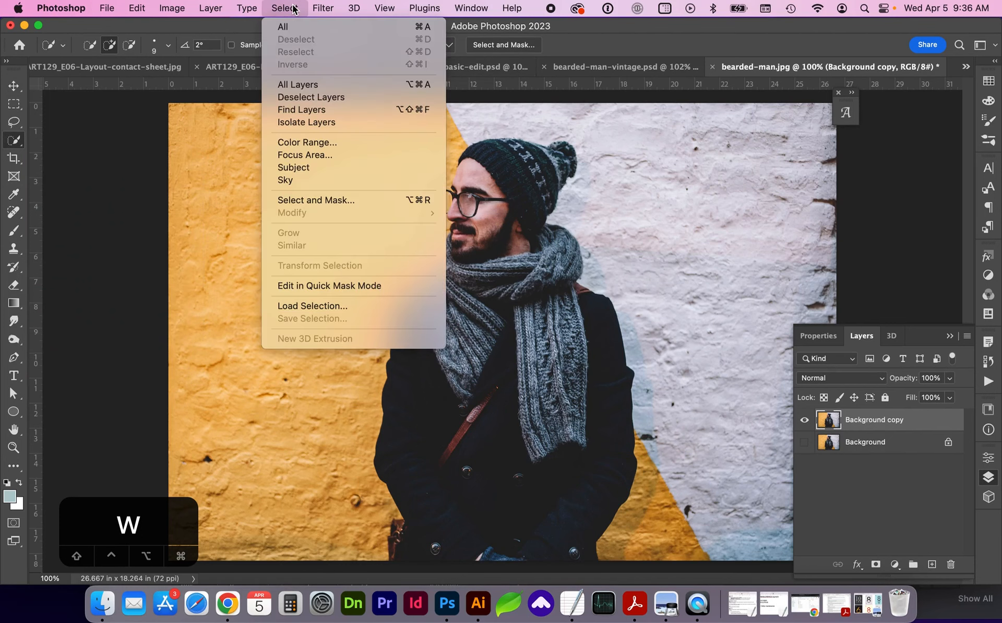
pyautogui.click(302, 168)
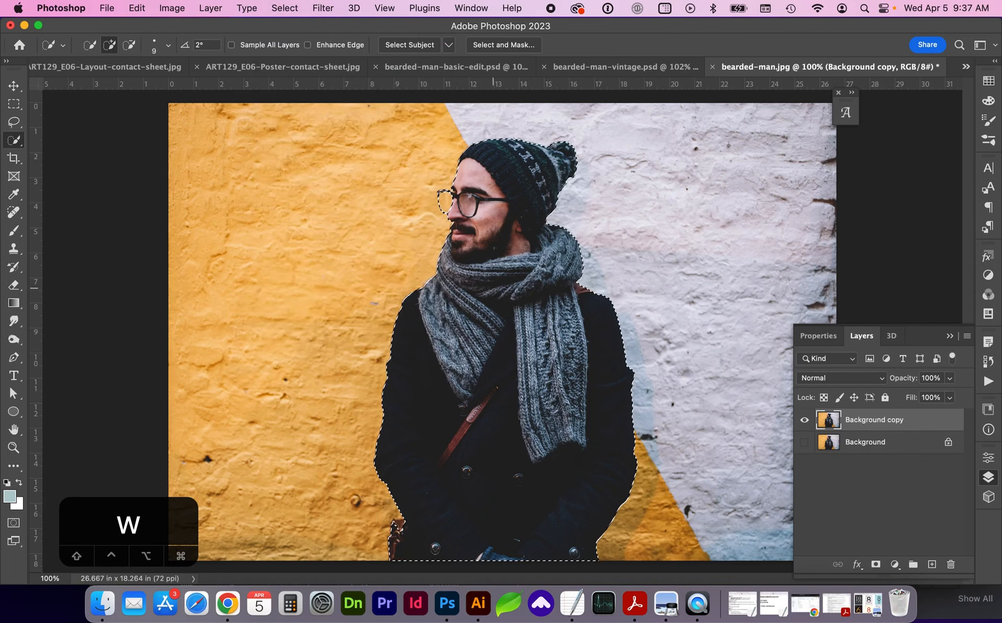
# Add a layer mask to Background copy from the selection so only the man shows.
pyautogui.press('z')
pyautogui.moveTo(443, 195); pyautogui.dragTo(518, 251)
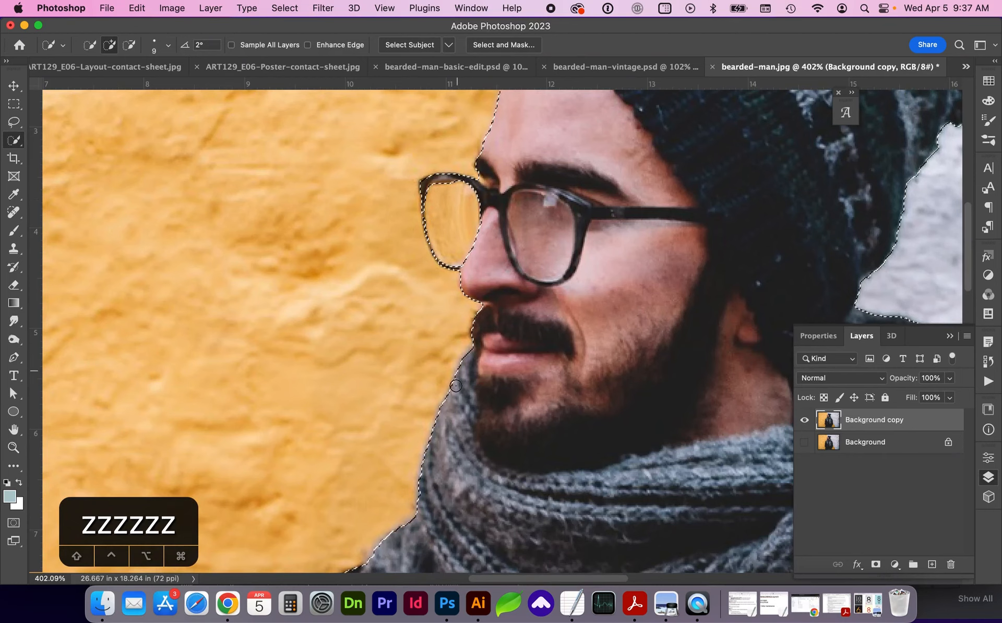
pyautogui.scroll(-1, 434, 433)
pyautogui.scroll(-10, 434, 434)
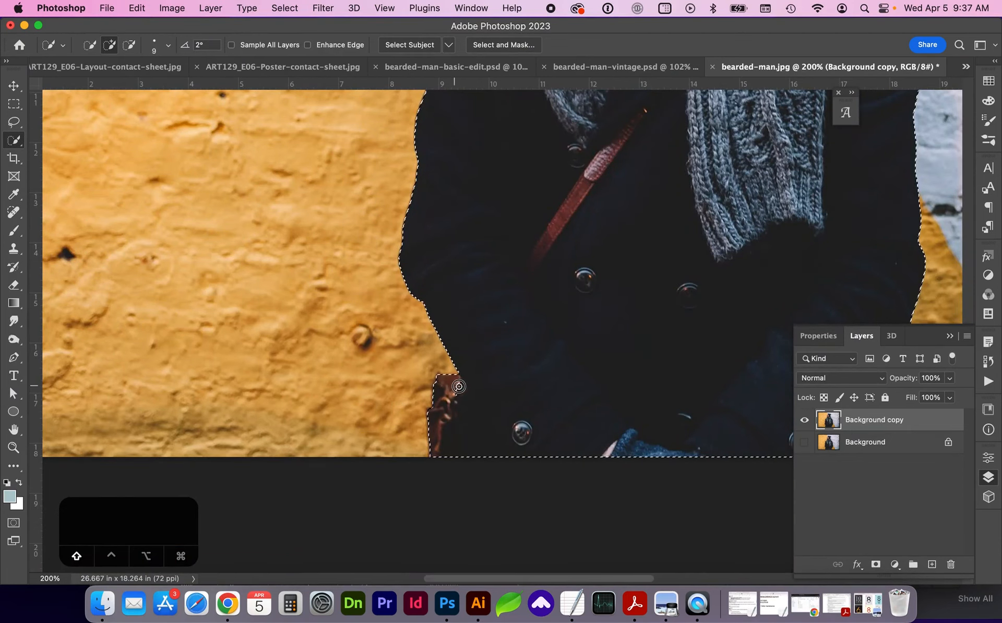
pyautogui.hscroll(3, 521, 365)
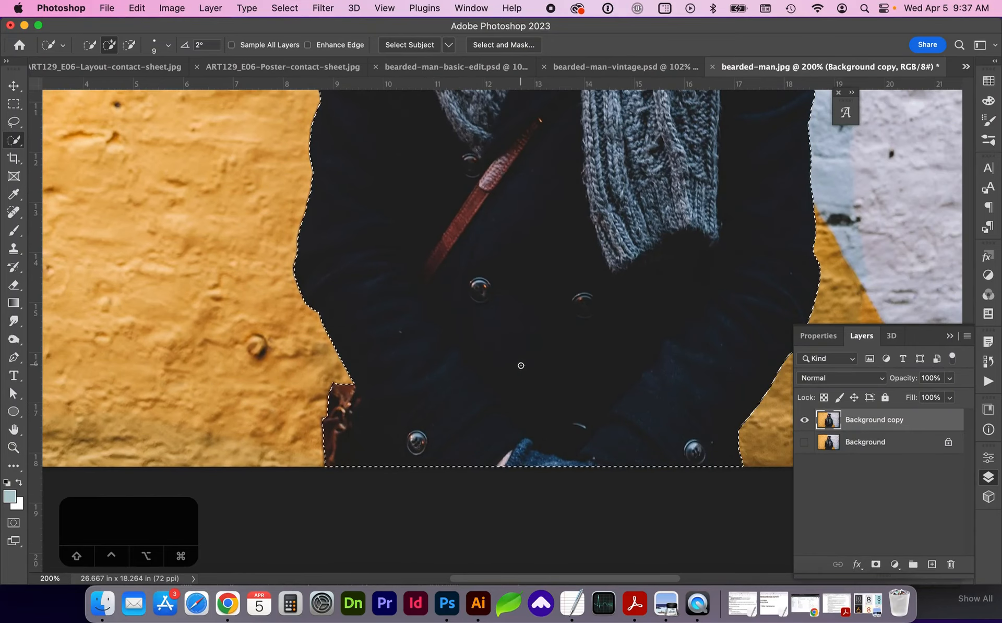
pyautogui.press('super+0')
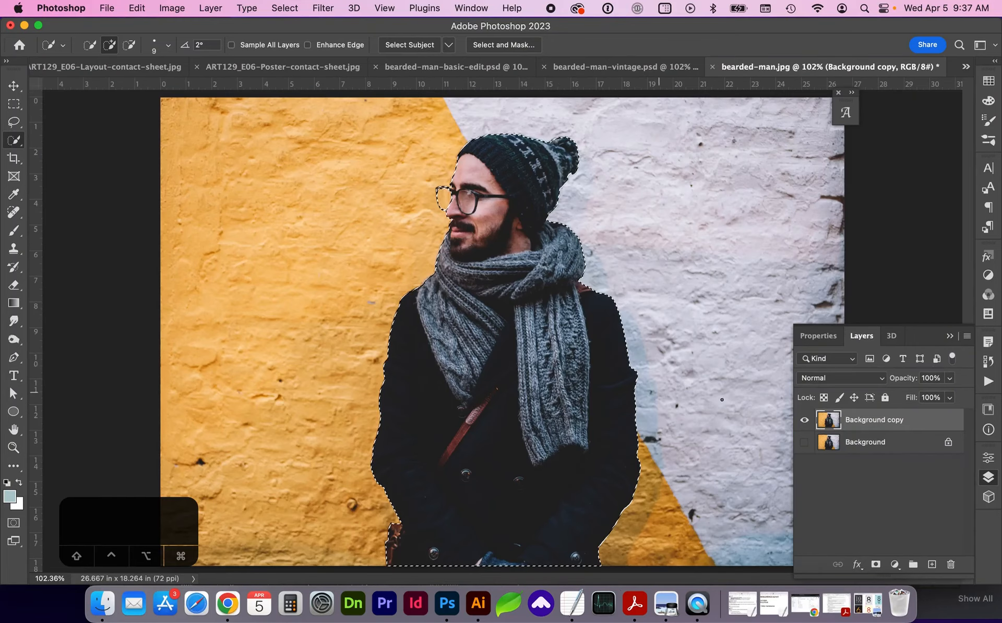
pyautogui.click(876, 567)
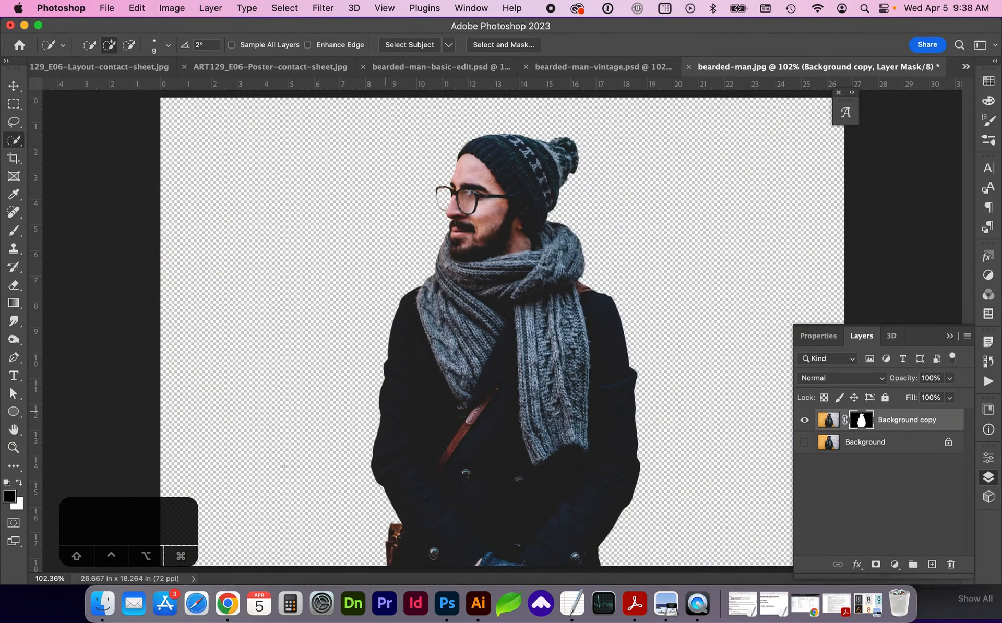
# Preview winter-scene.jpg in the Assets folder and place it into the bearded-man document.
pyautogui.click(93, 605)
pyautogui.click(430, 258)
pyautogui.press('space')
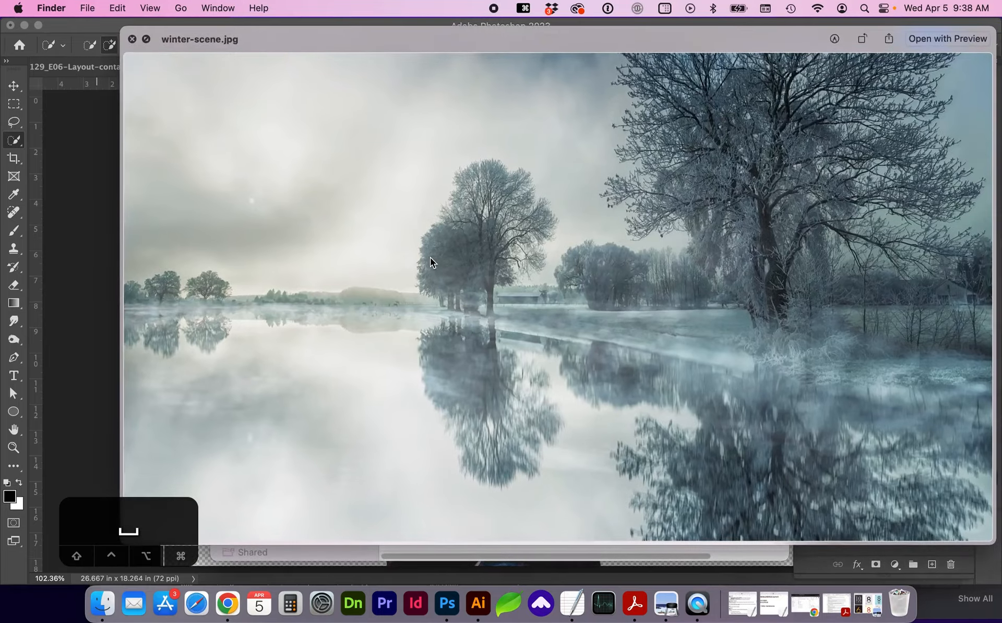
pyautogui.press('space')
pyautogui.moveTo(428, 256); pyautogui.dragTo(177, 246)
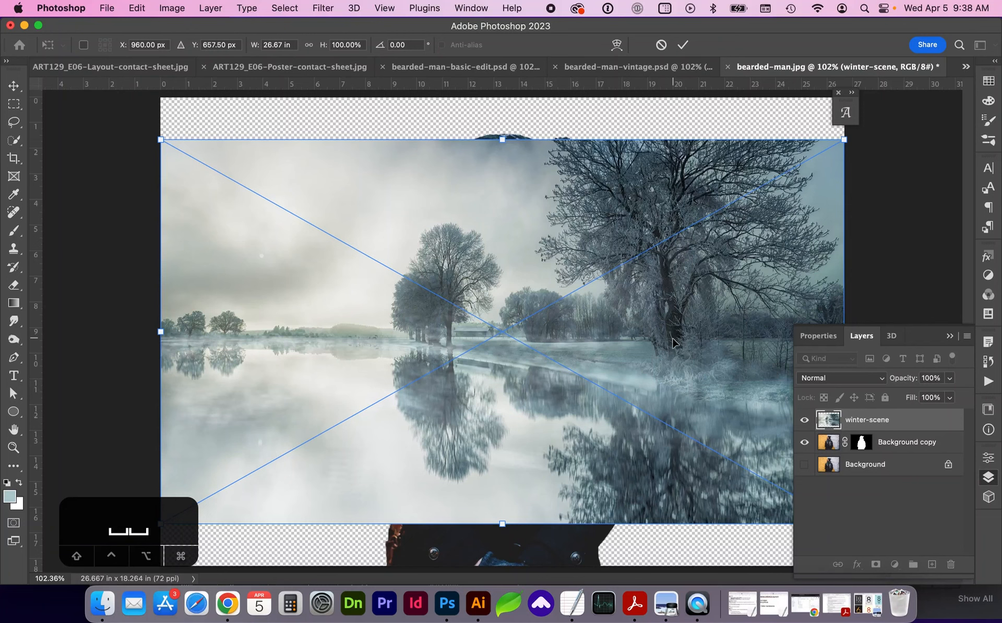
# Enlarge the placed winter scene to cover the whole canvas and move its layer below Background copy.
pyautogui.press('super+minus')
pyautogui.press('super+minus')
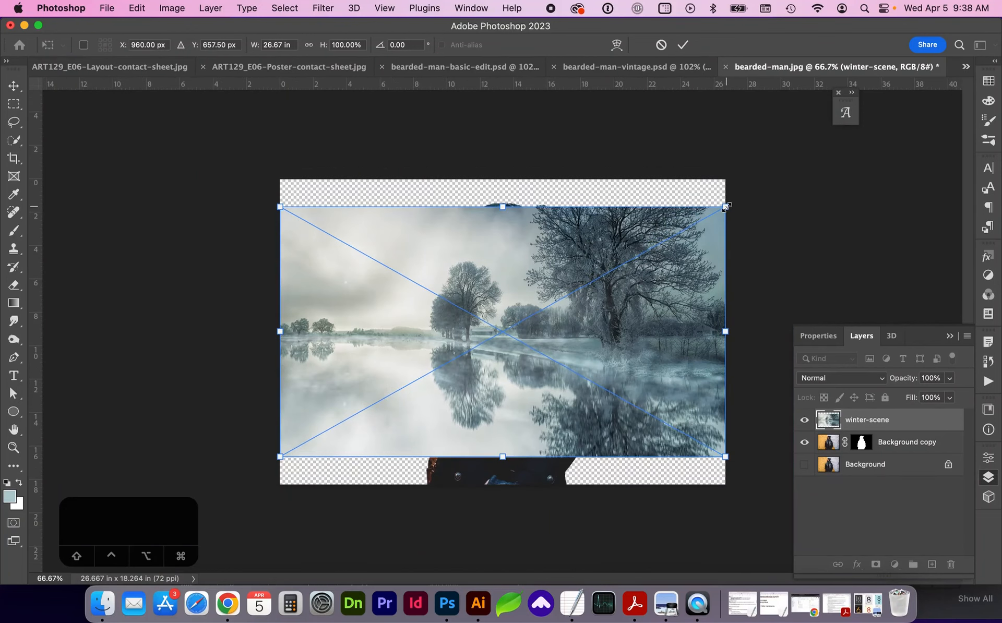
pyautogui.moveTo(725, 206); pyautogui.dragTo(796, 167)
pyautogui.press('Return')
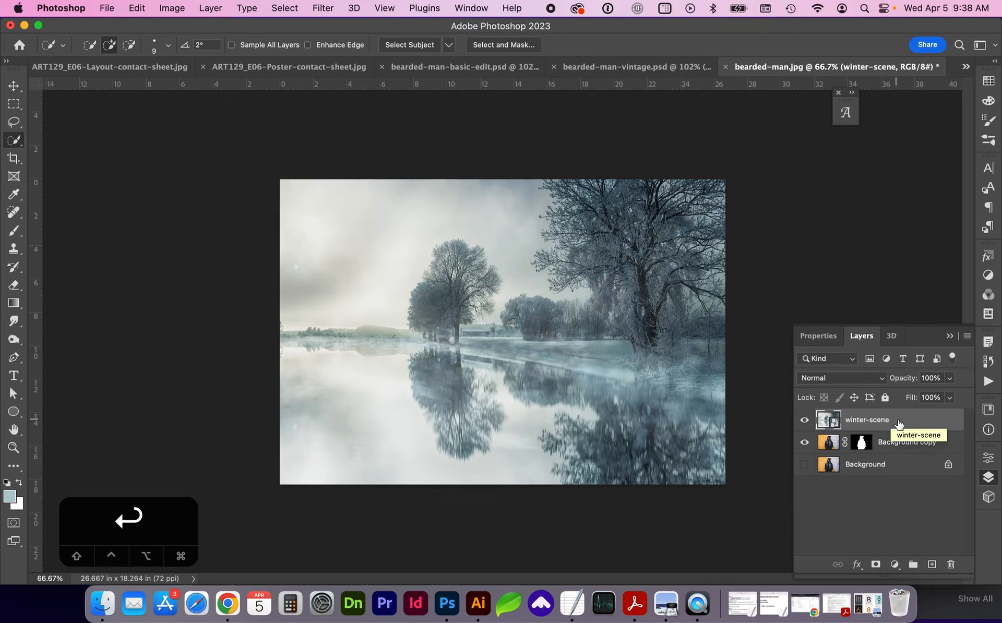
pyautogui.moveTo(908, 425); pyautogui.dragTo(905, 457)
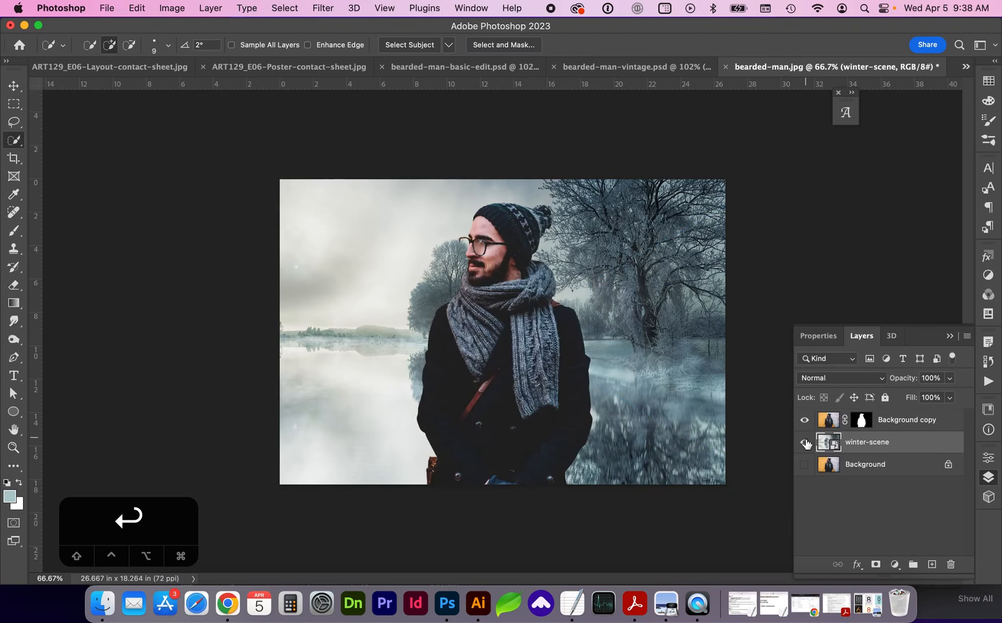
# Shift the masked man to the right so he stands in front of the large tree.
pyautogui.click(14, 86)
pyautogui.moveTo(501, 328); pyautogui.dragTo(545, 325)
pyautogui.press('super+0')
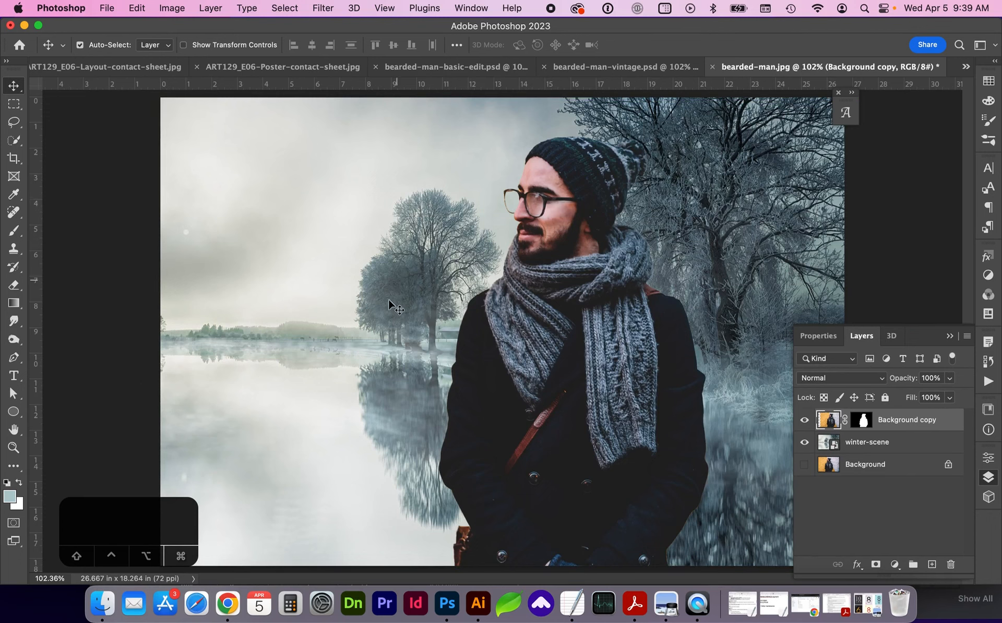
# Add a Solid Color fill layer above the Background layer, using the grey-teal 99b1b1 sampled from the winter scene.
pyautogui.click(882, 466)
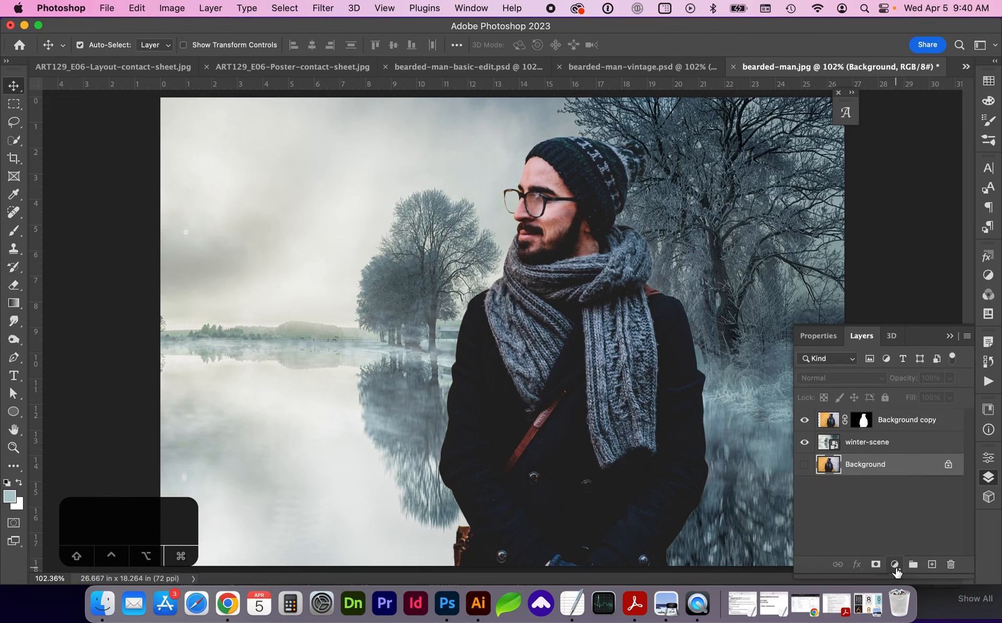
pyautogui.click(895, 566)
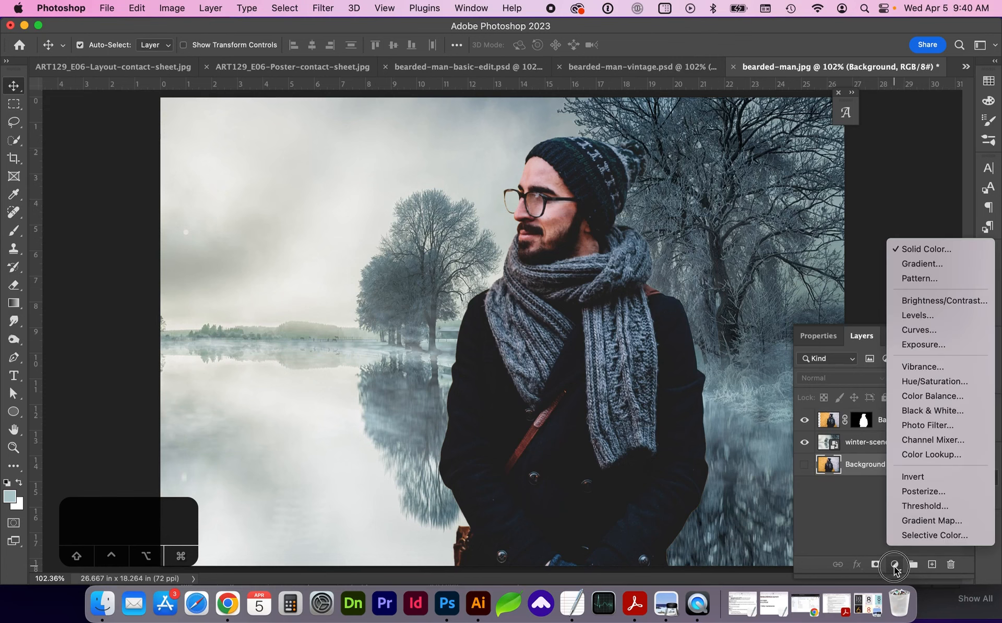
pyautogui.click(952, 251)
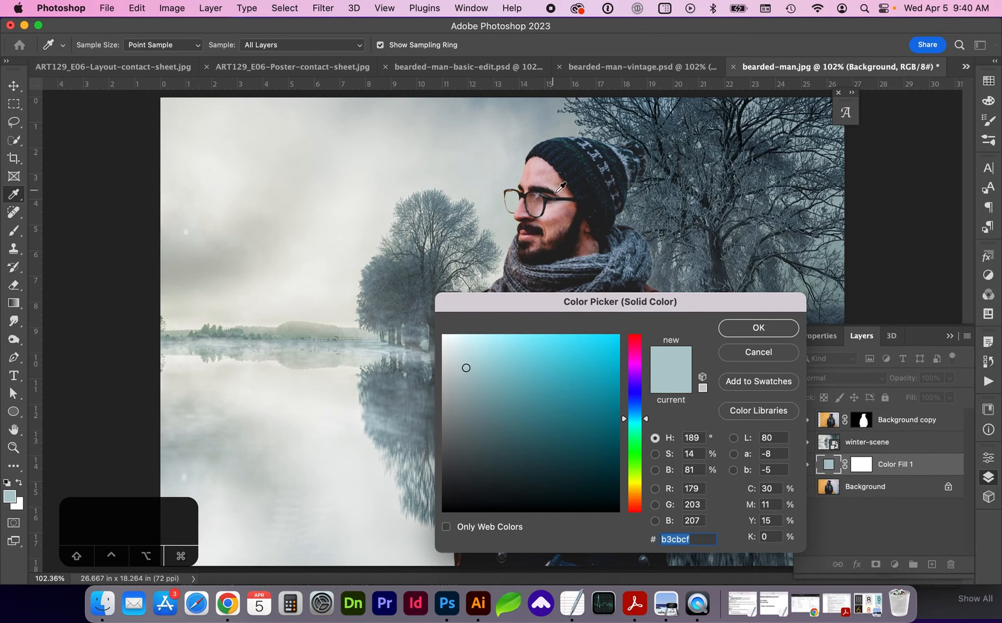
pyautogui.moveTo(560, 189); pyautogui.dragTo(555, 216)
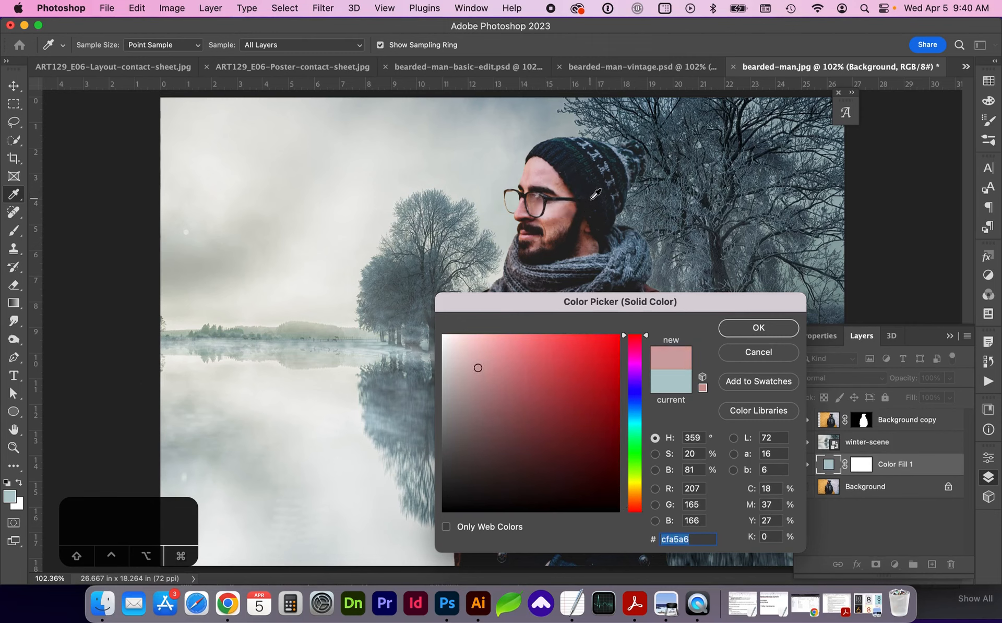
pyautogui.moveTo(538, 101); pyautogui.dragTo(840, 202)
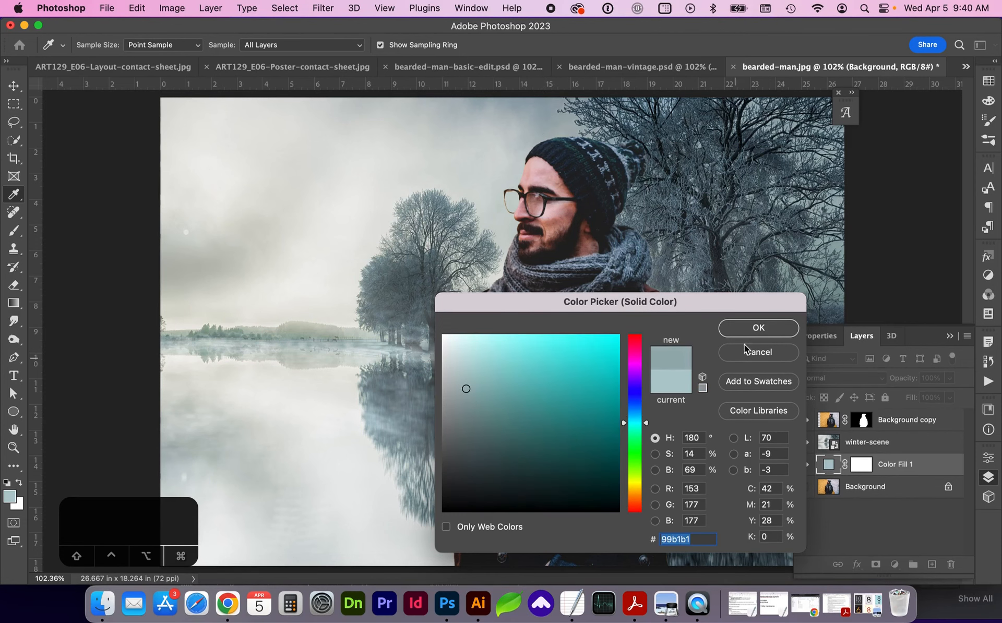
pyautogui.click(752, 328)
# Move the Color Fill 1 layer to the top of the stack and set its blend mode to Color.
pyautogui.press('v')
pyautogui.moveTo(911, 464); pyautogui.dragTo(909, 412)
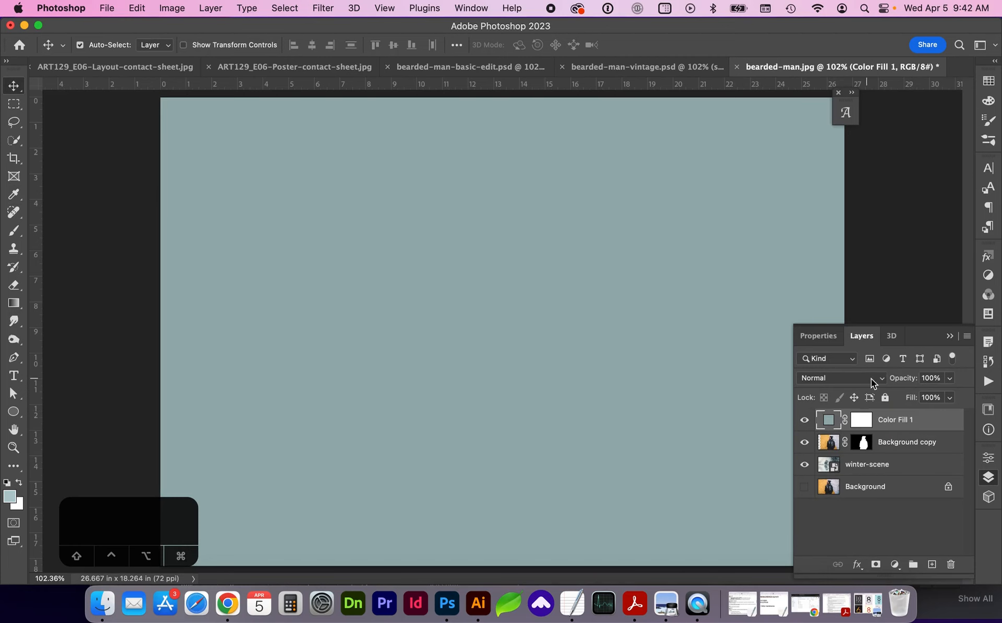
pyautogui.click(873, 383)
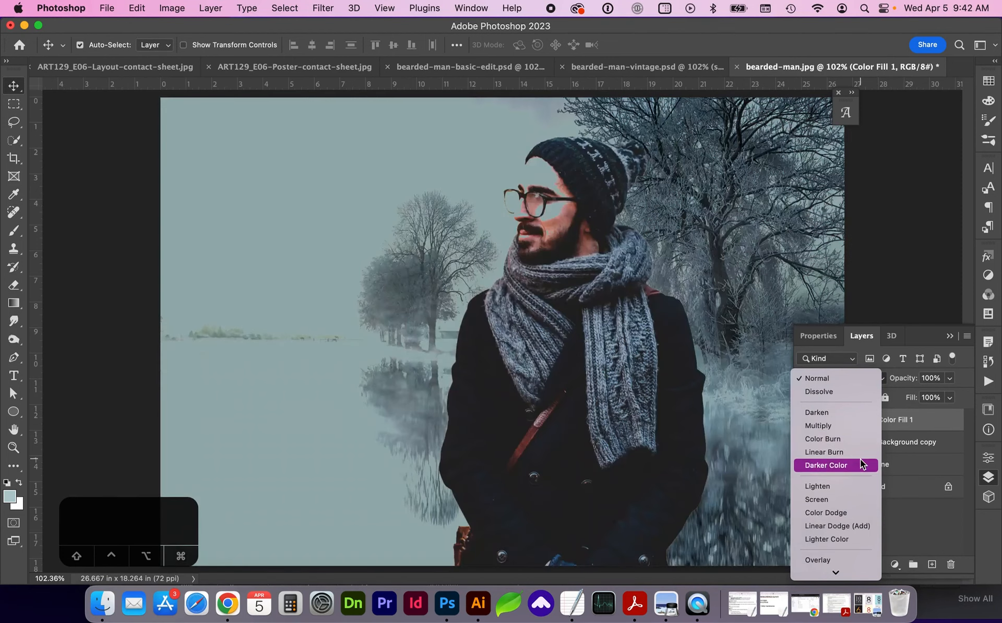
pyautogui.scroll(-5, 860, 459)
pyautogui.scroll(-2, 843, 486)
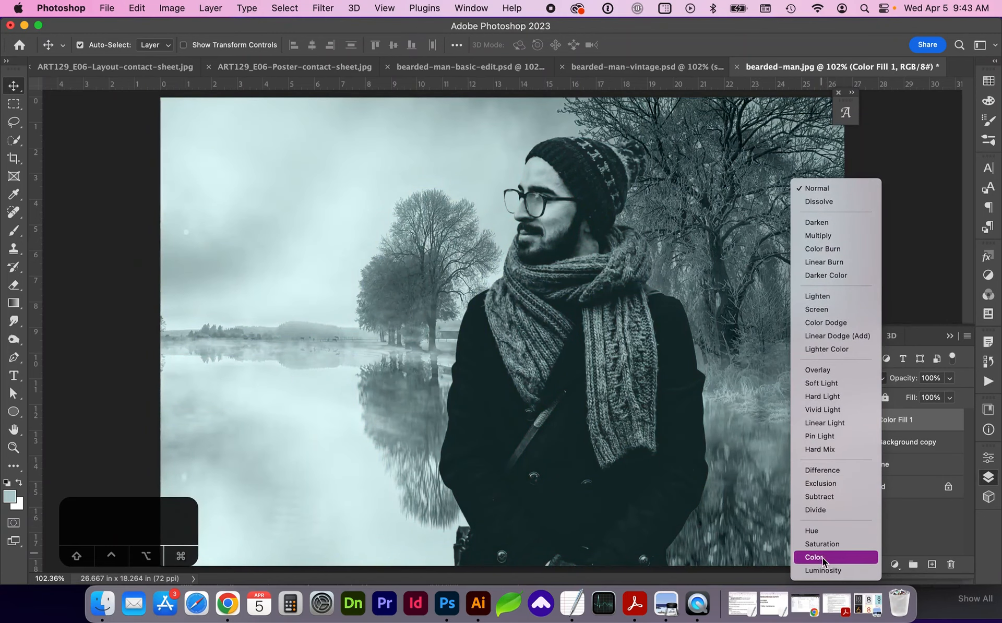
pyautogui.click(832, 555)
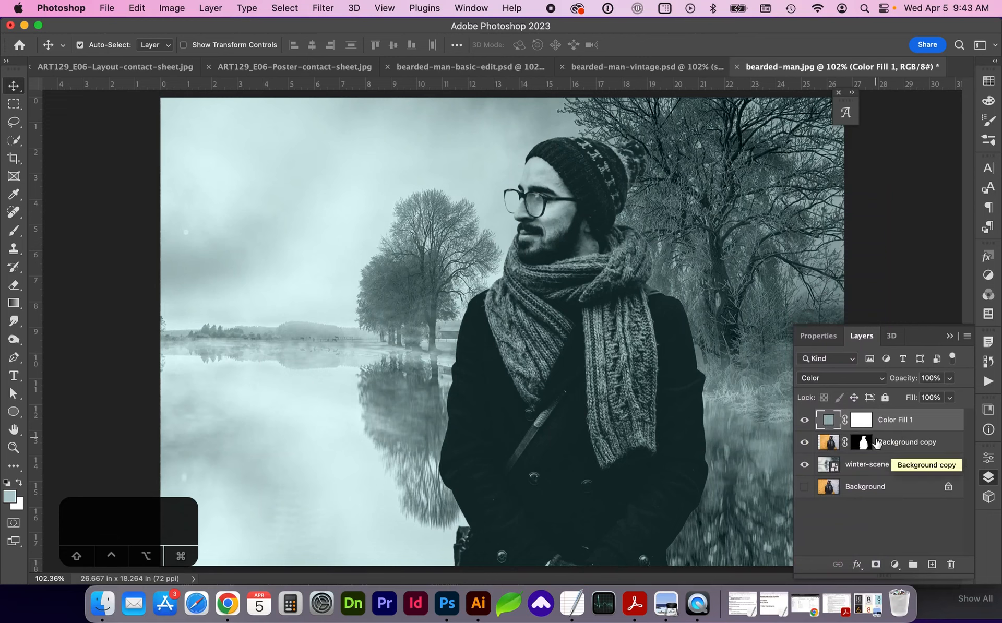
# Clip Color Fill 1 to the Background copy layer and set its opacity to 40%.
pyautogui.press('alt')
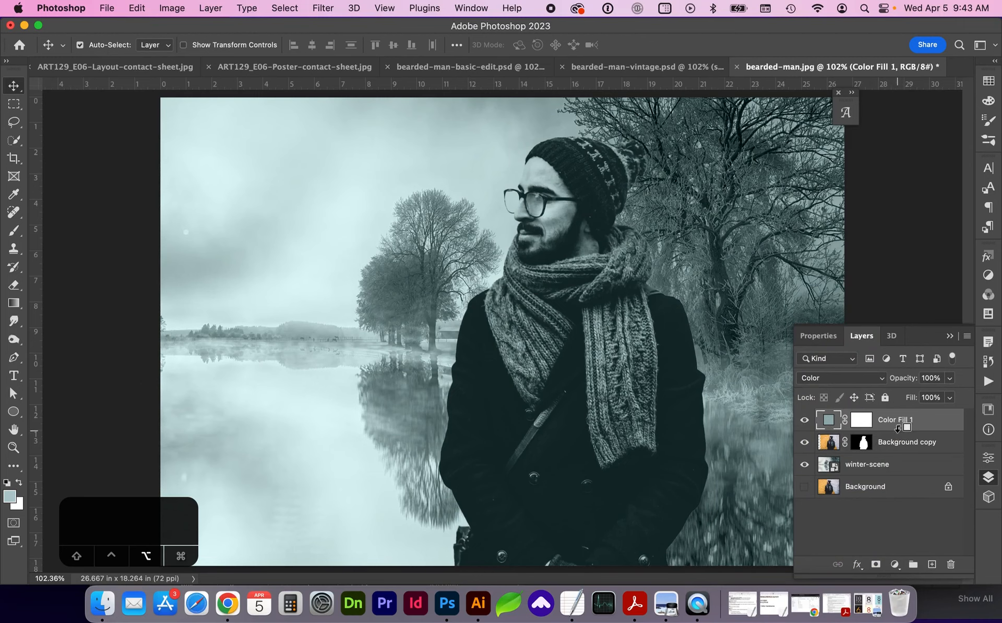
pyautogui.keyDown('alt'); pyautogui.click(900, 427); pyautogui.keyUp('alt')
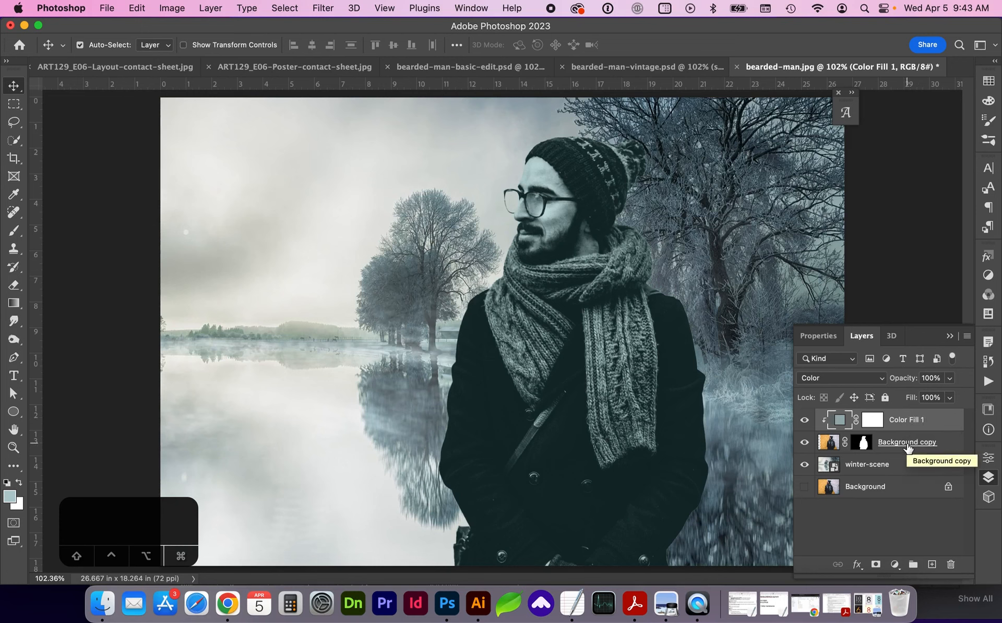
pyautogui.click(951, 378)
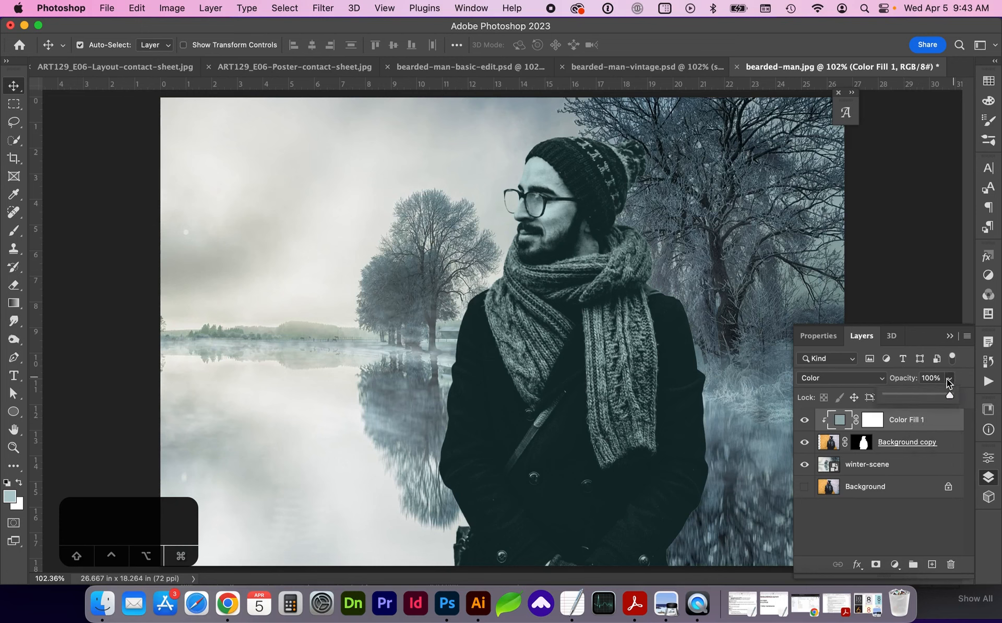
pyautogui.moveTo(890, 395); pyautogui.dragTo(912, 395)
pyautogui.click(935, 378)
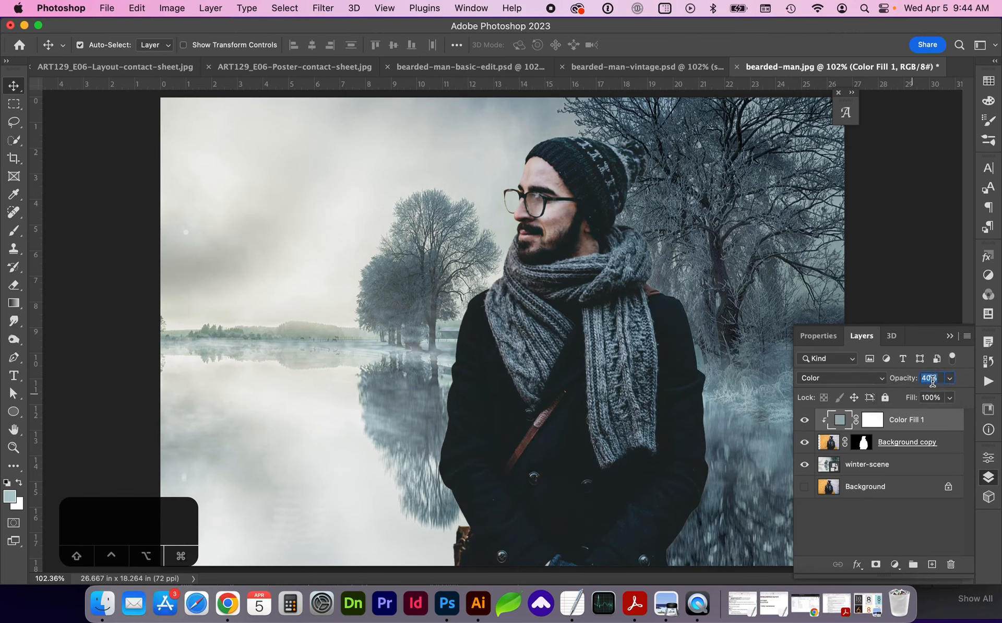
pyautogui.click(932, 426)
# Compare the man with and without the color fill and inspect his cut-out edges along the scarf and coat.
pyautogui.click(805, 420)
pyautogui.click(806, 420)
pyautogui.click(805, 420)
pyautogui.press('z')
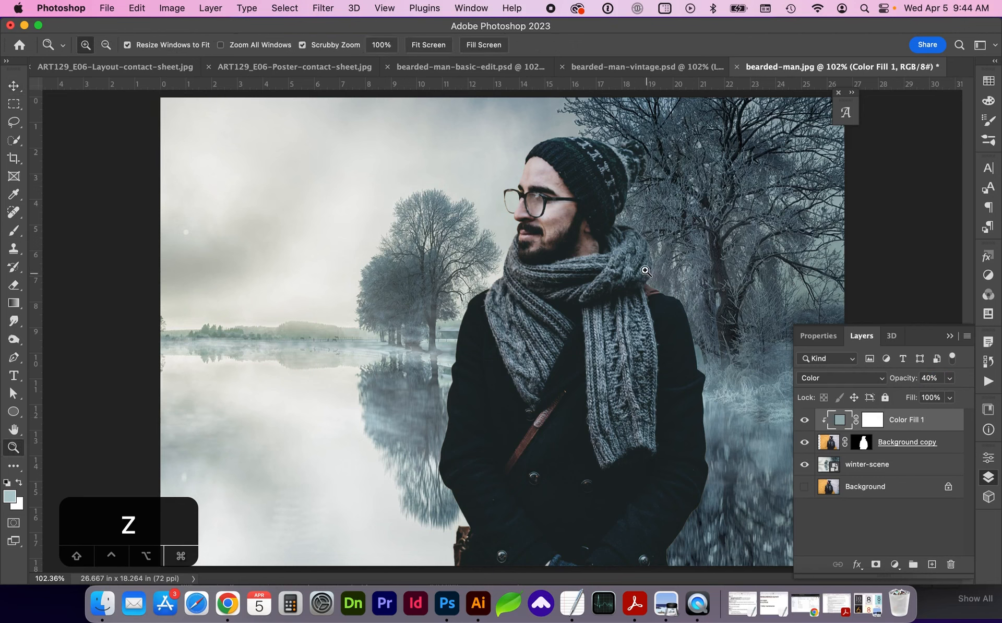
pyautogui.press('z')
pyautogui.press('z')
pyautogui.press('z')
pyautogui.press('z')
pyautogui.press('z')
pyautogui.moveTo(654, 295); pyautogui.dragTo(437, 414)
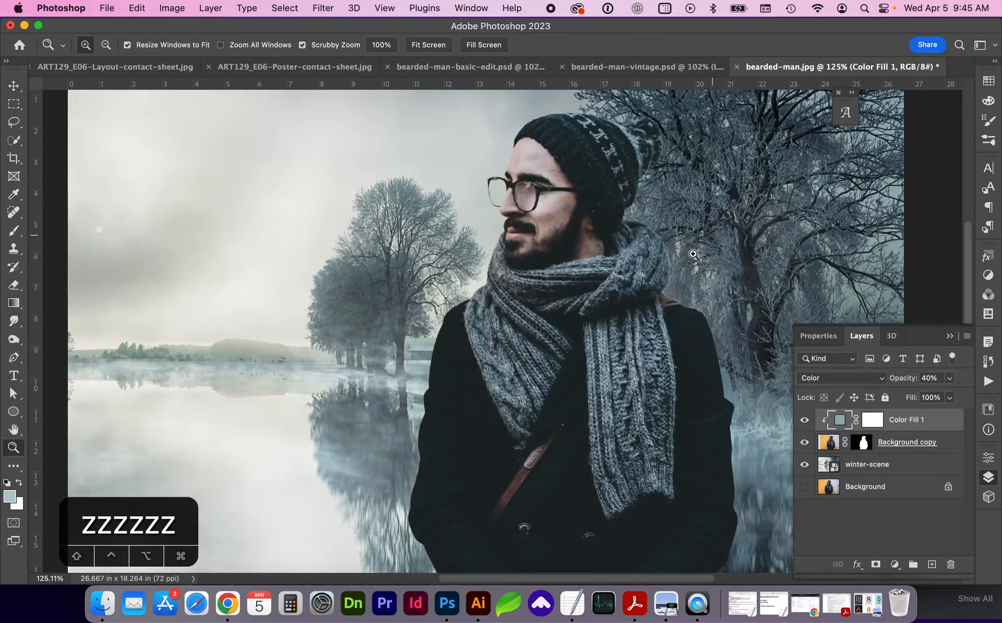
# Convert the masked Background copy layer of the man into a Smart Object.
pyautogui.click(949, 450)
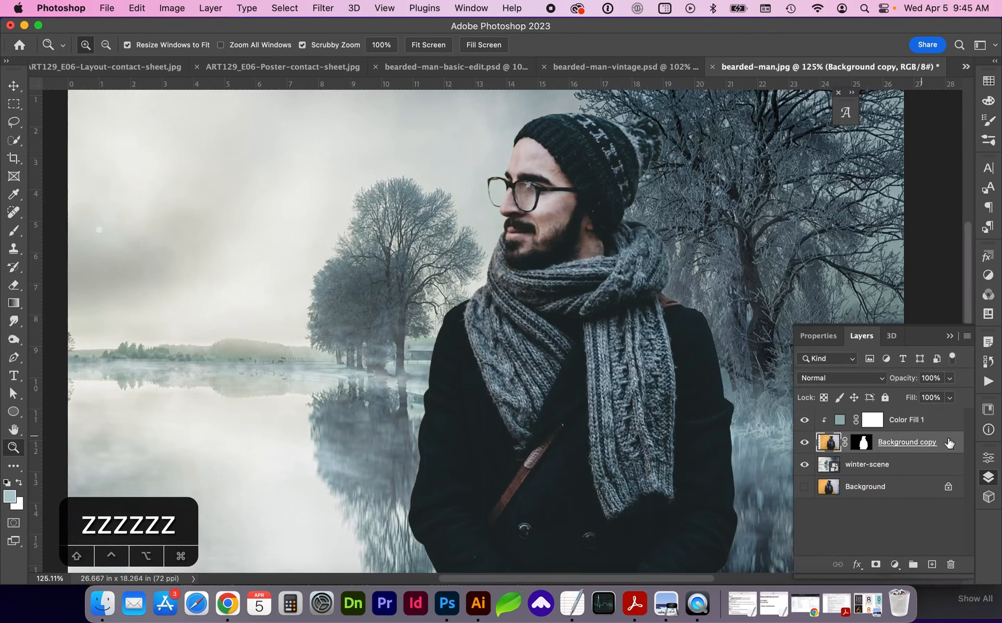
pyautogui.keyDown('ctrl'); pyautogui.click(948, 442); pyautogui.keyUp('ctrl')
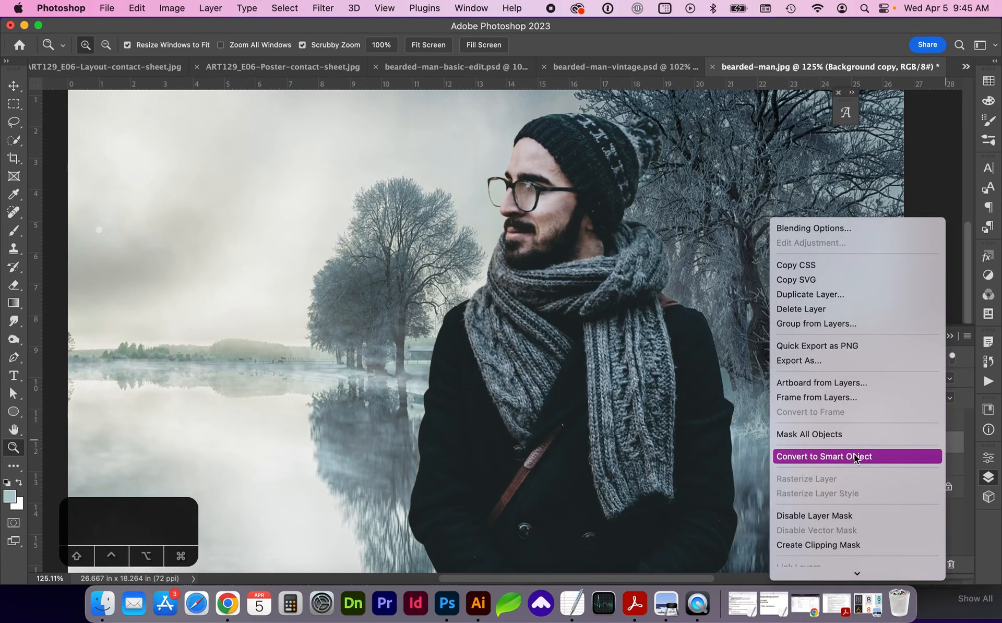
pyautogui.click(860, 457)
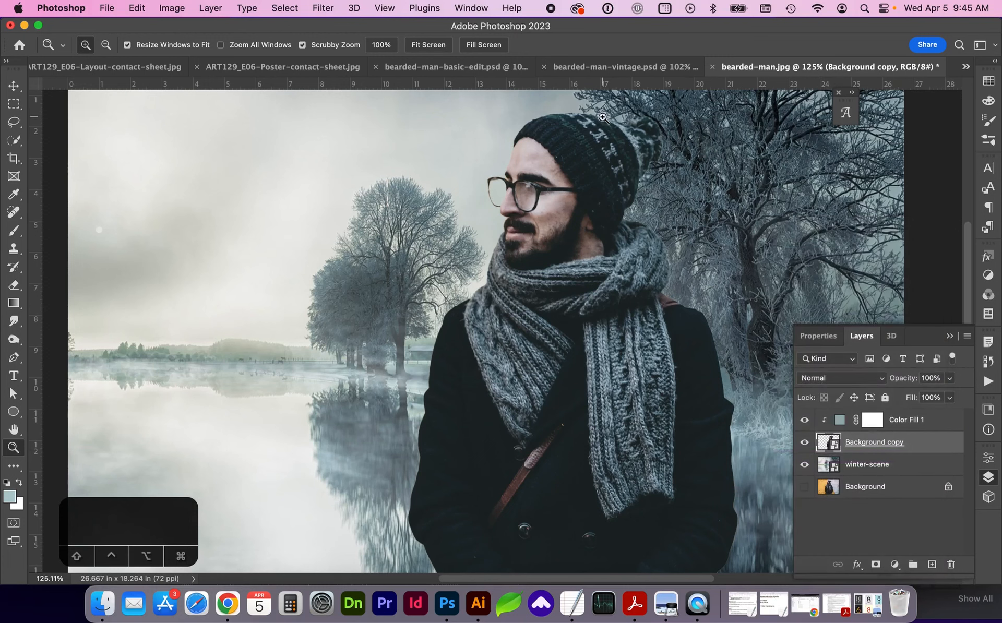
# Apply a slight Gaussian Blur smart filter to the Background copy layer to soften the man.
pyautogui.click(342, 7)
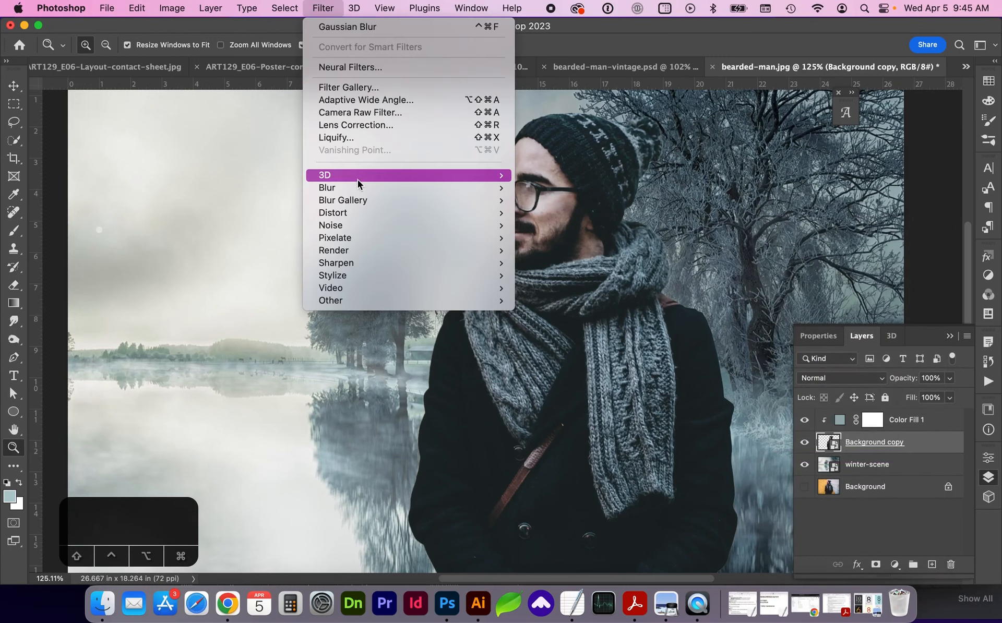
pyautogui.moveTo(454, 187)
pyautogui.click(562, 239)
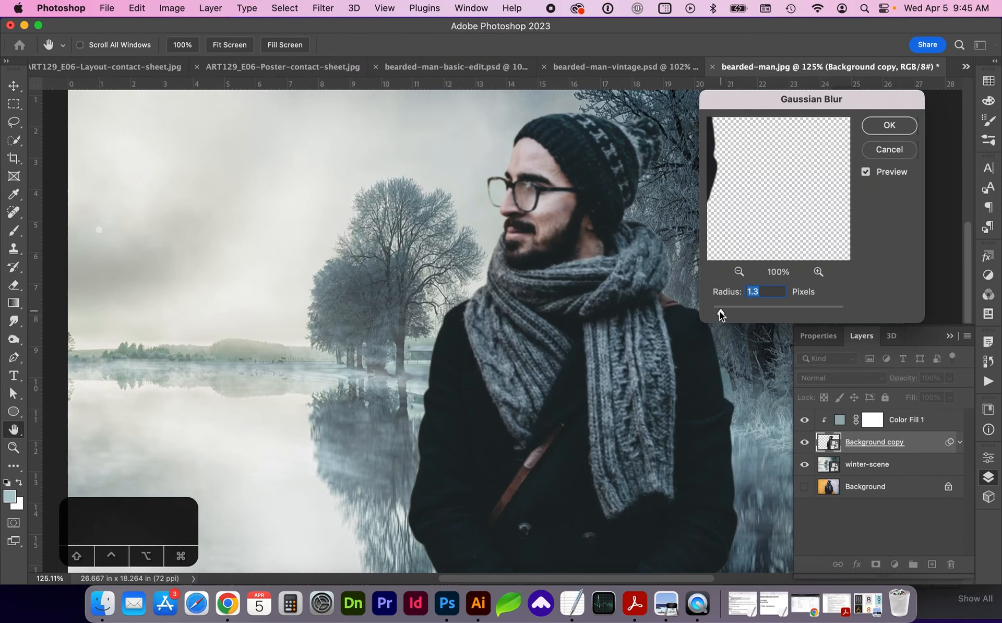
pyautogui.moveTo(720, 311)
pyautogui.mouseDown()
pyautogui.moveTo(749, 311)
pyautogui.moveTo(725, 314)
pyautogui.mouseUp()
pyautogui.click(889, 126)
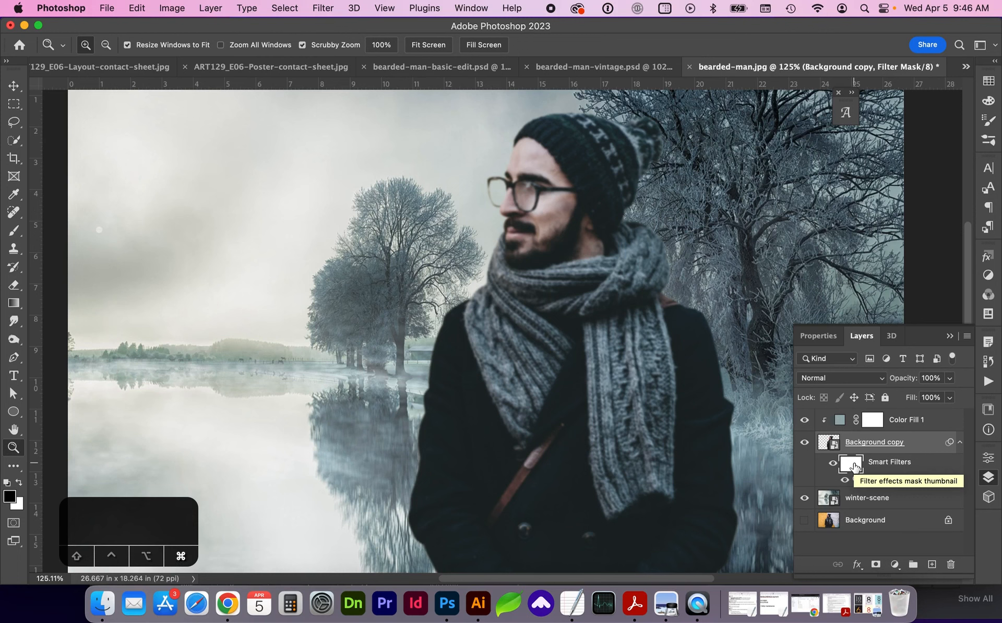
# Invert the Background copy layer's smart filter mask to black so the blur is hidden everywhere.
pyautogui.press('super+i')
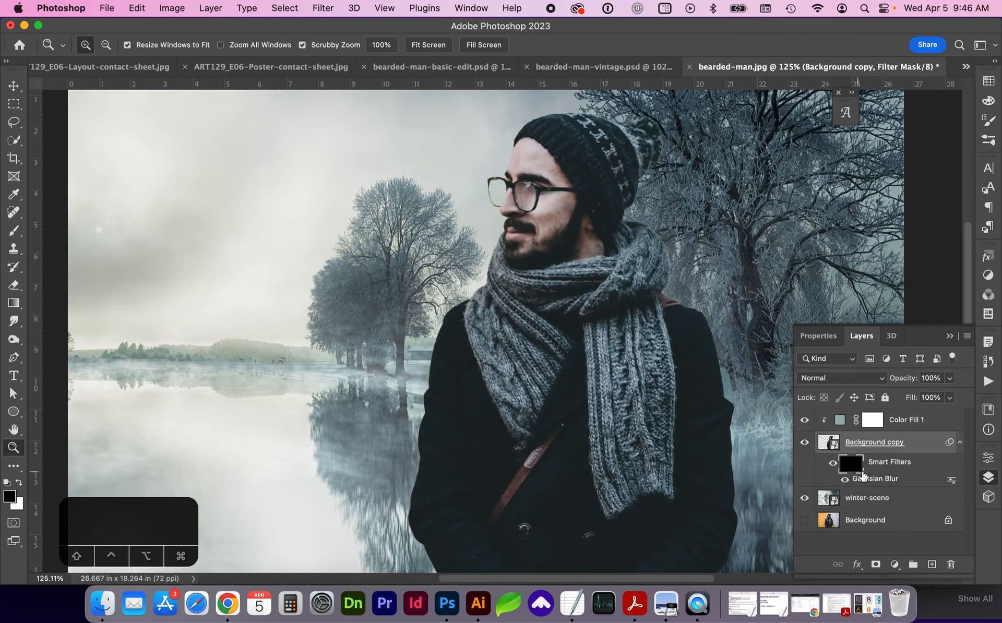
pyautogui.click(169, 9)
pyautogui.moveTo(177, 45)
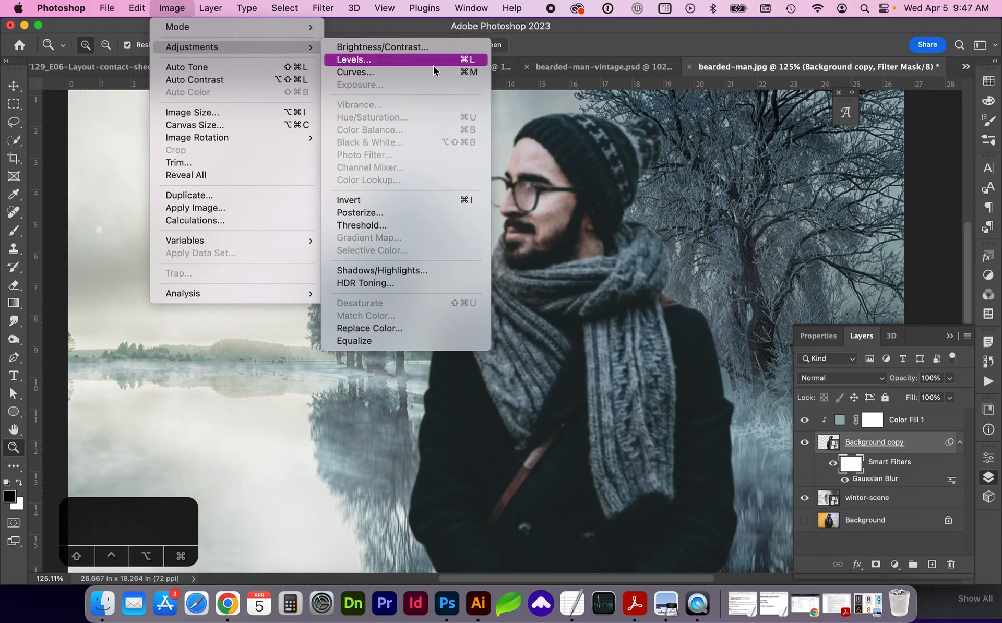
pyautogui.click(381, 200)
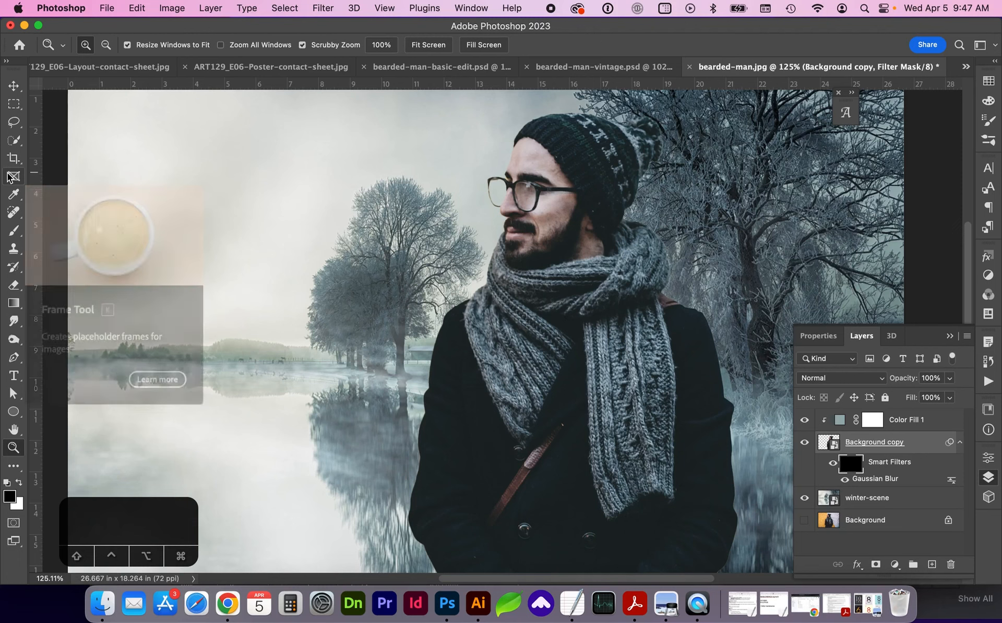
# Set up a Soft Round brush at 175 px with 0% hardness and 50% opacity.
pyautogui.press('b')
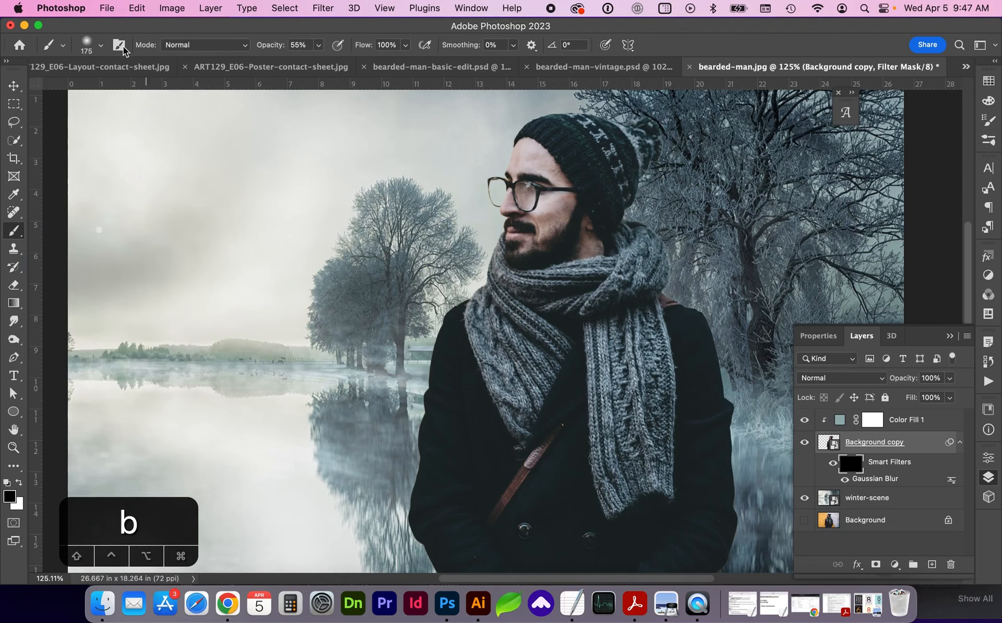
pyautogui.click(101, 45)
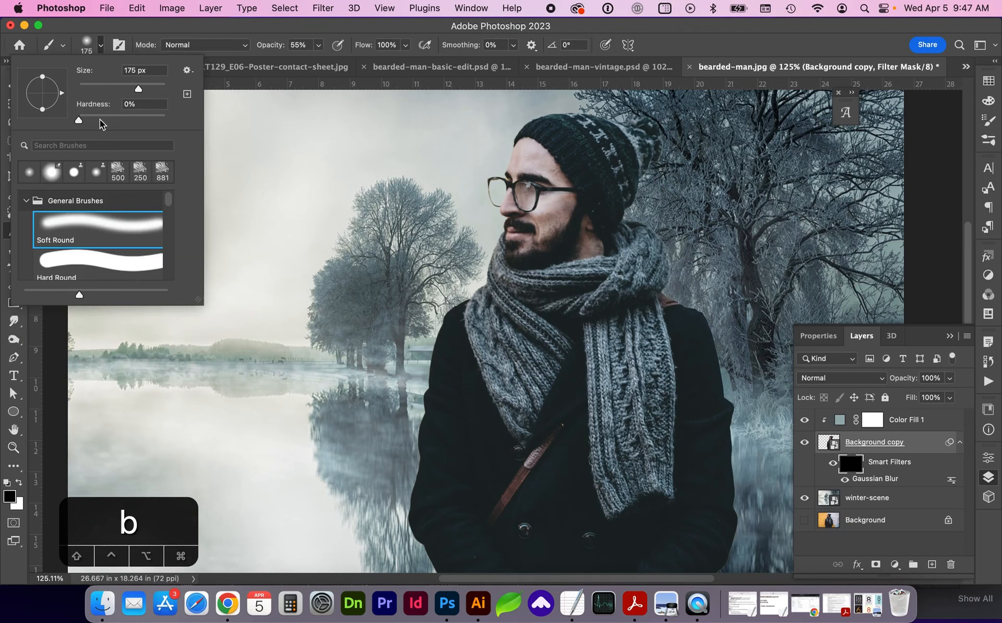
pyautogui.click(239, 57)
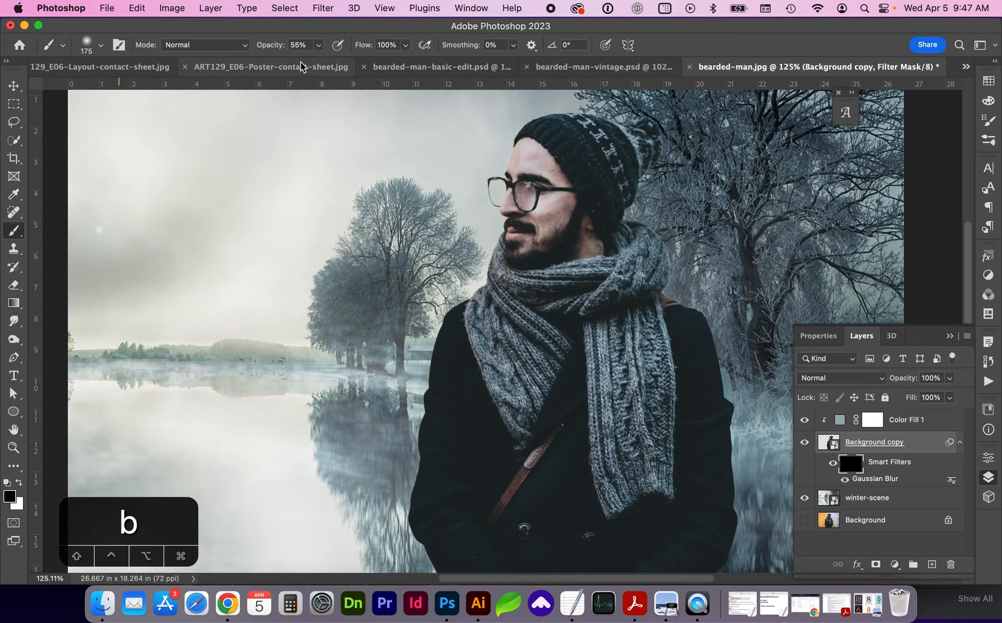
pyautogui.click(318, 48)
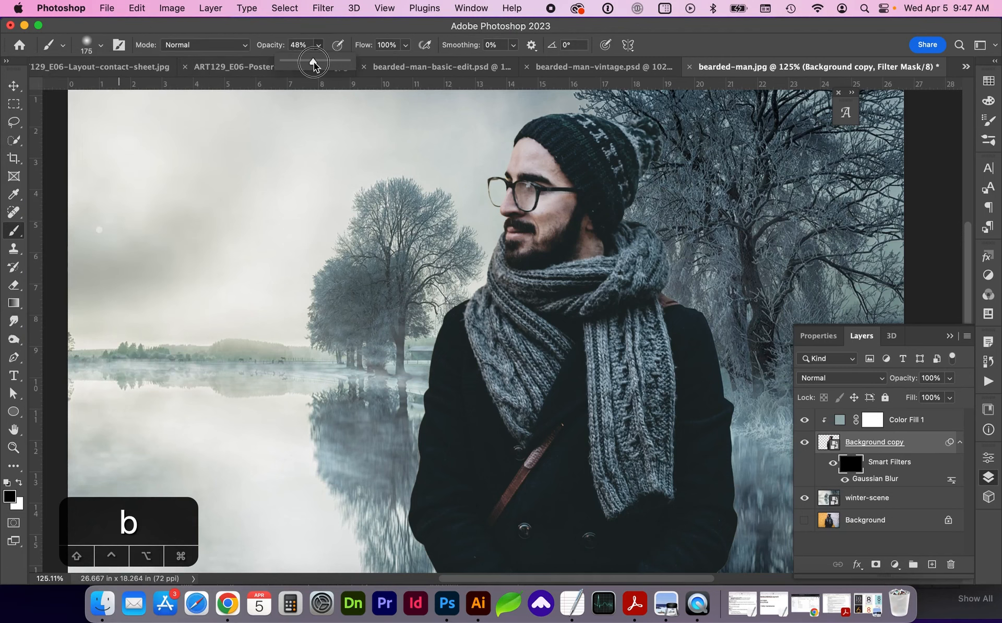
pyautogui.moveTo(318, 62); pyautogui.dragTo(314, 64)
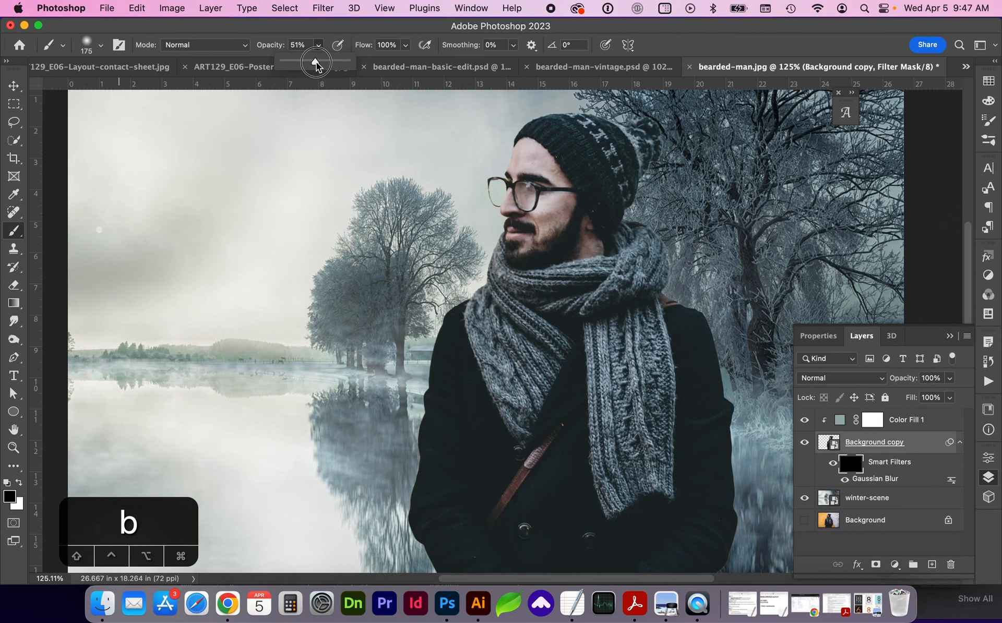
pyautogui.click(303, 27)
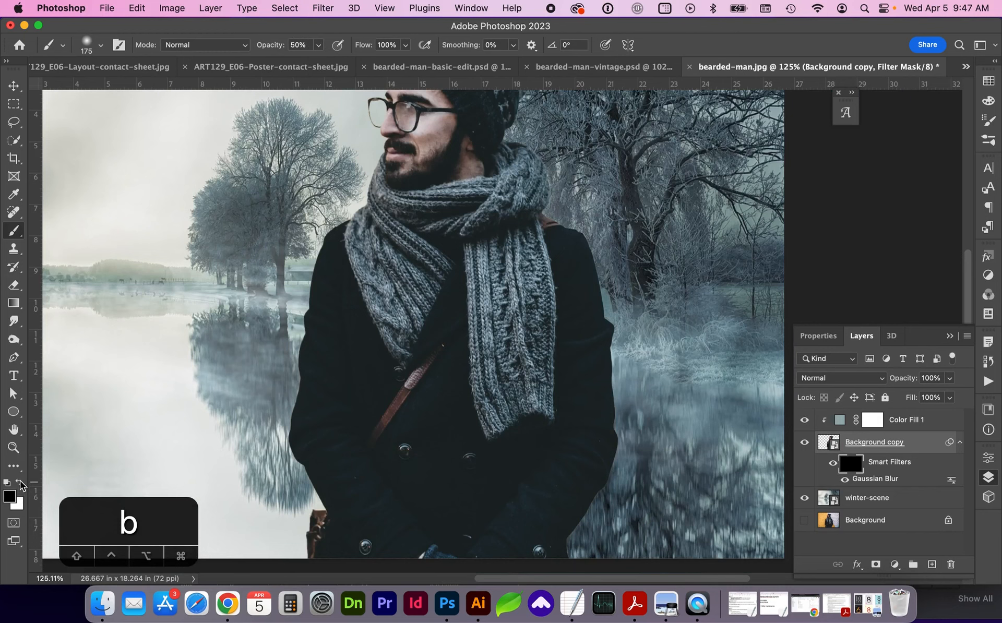
# Paint white on the filter mask along the man's coat and scarf outline to bring back the blur at his edges.
pyautogui.press('x')
pyautogui.press('x')
pyautogui.press('x')
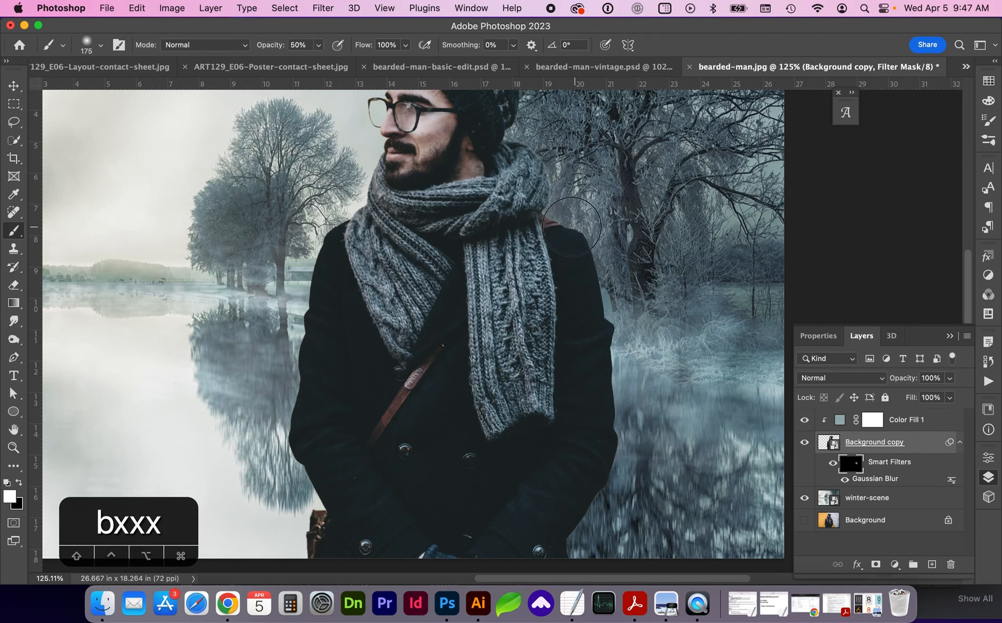
pyautogui.moveTo(573, 226)
pyautogui.mouseDown()
pyautogui.moveTo(604, 302)
pyautogui.moveTo(603, 243)
pyautogui.moveTo(603, 258)
pyautogui.mouseUp()
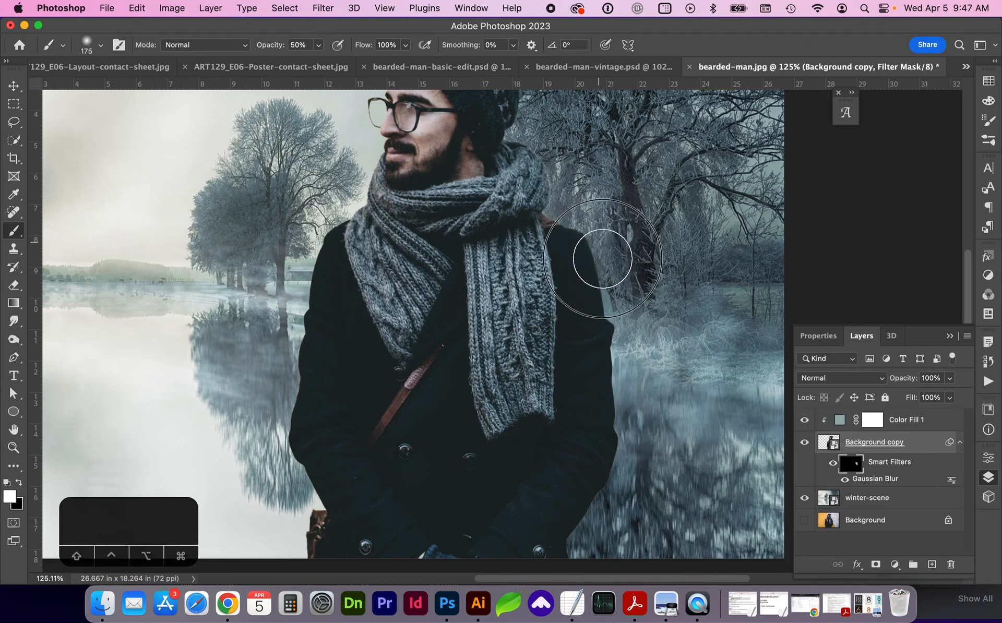
pyautogui.moveTo(257, 418)
pyautogui.mouseDown()
pyautogui.moveTo(289, 394)
pyautogui.moveTo(305, 248)
pyautogui.moveTo(352, 196)
pyautogui.moveTo(365, 174)
pyautogui.mouseUp()
pyautogui.scroll(3, 365, 174)
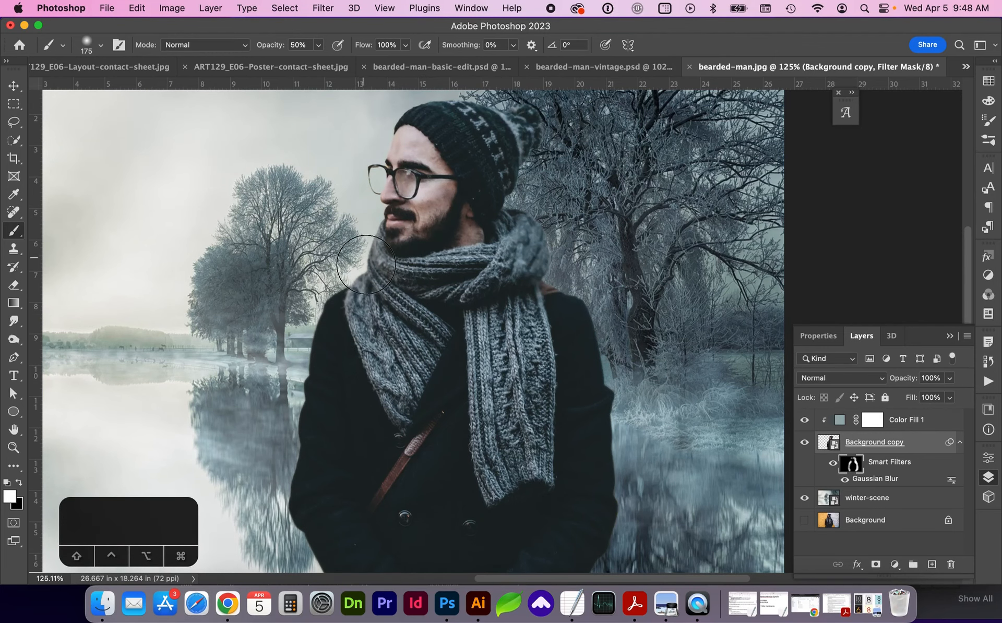
pyautogui.press('x')
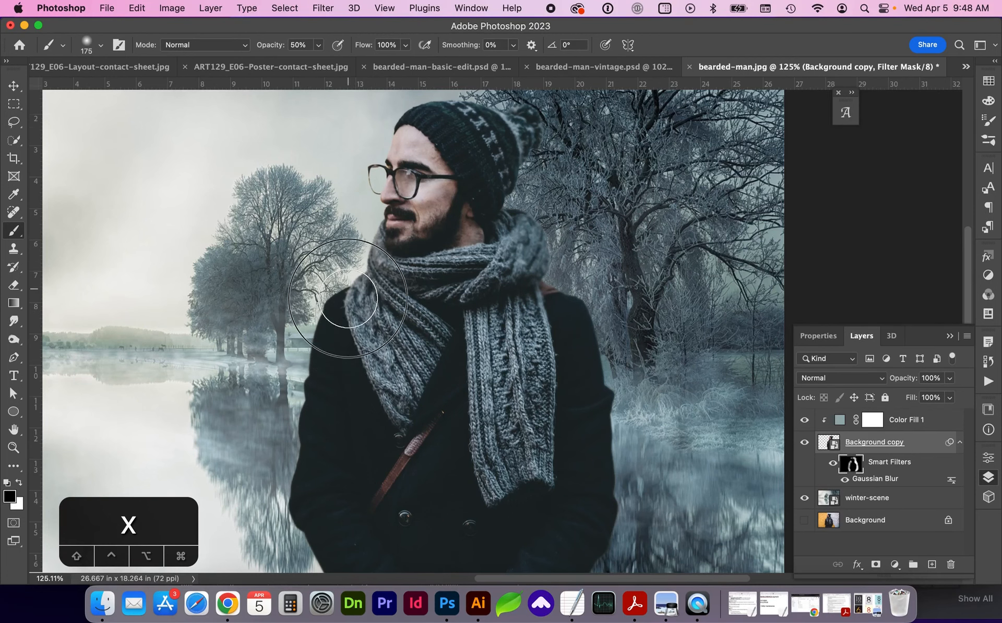
pyautogui.press('super+1')
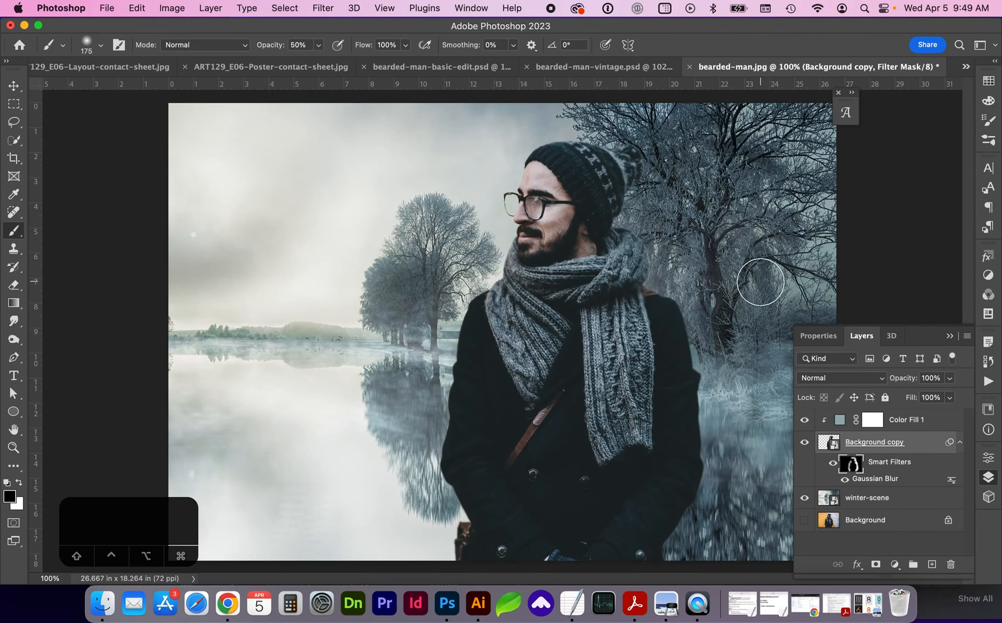
# Apply a Gaussian Blur with a 1.4-pixel radius to the winter-scene layer.
pyautogui.click(880, 500)
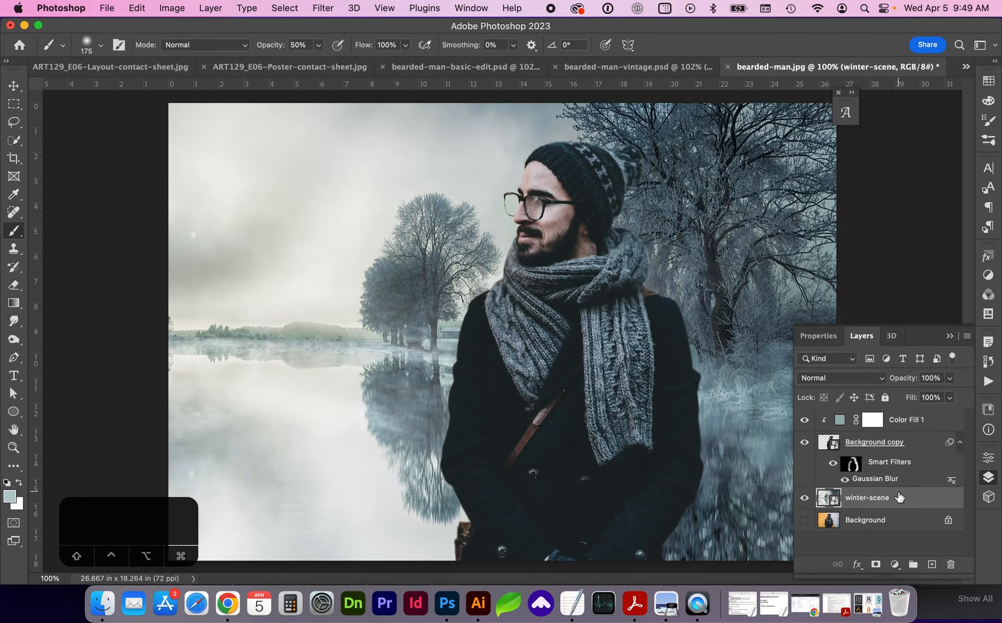
pyautogui.click(325, 9)
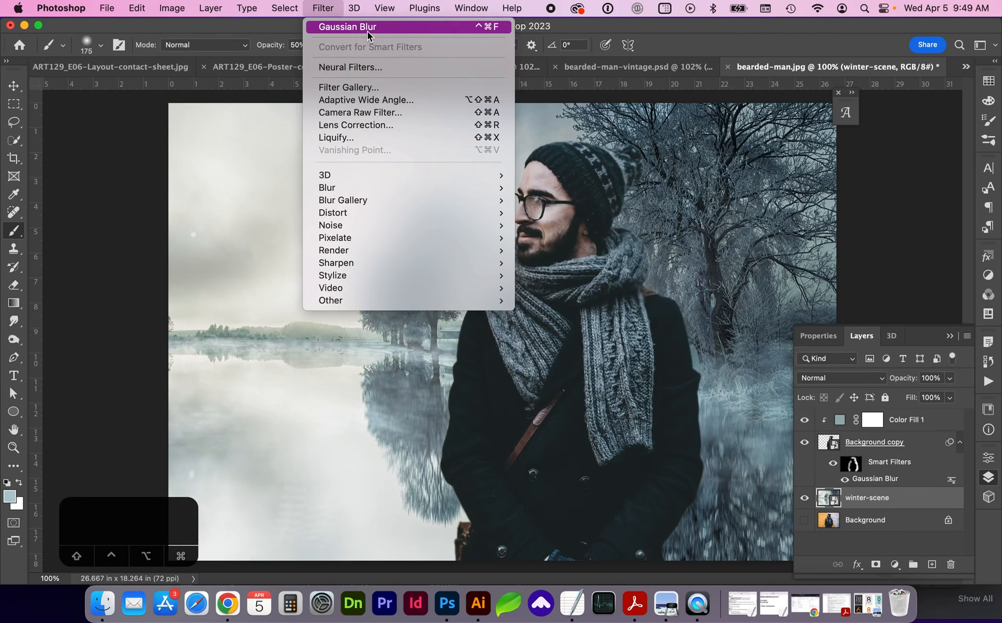
pyautogui.click(342, 28)
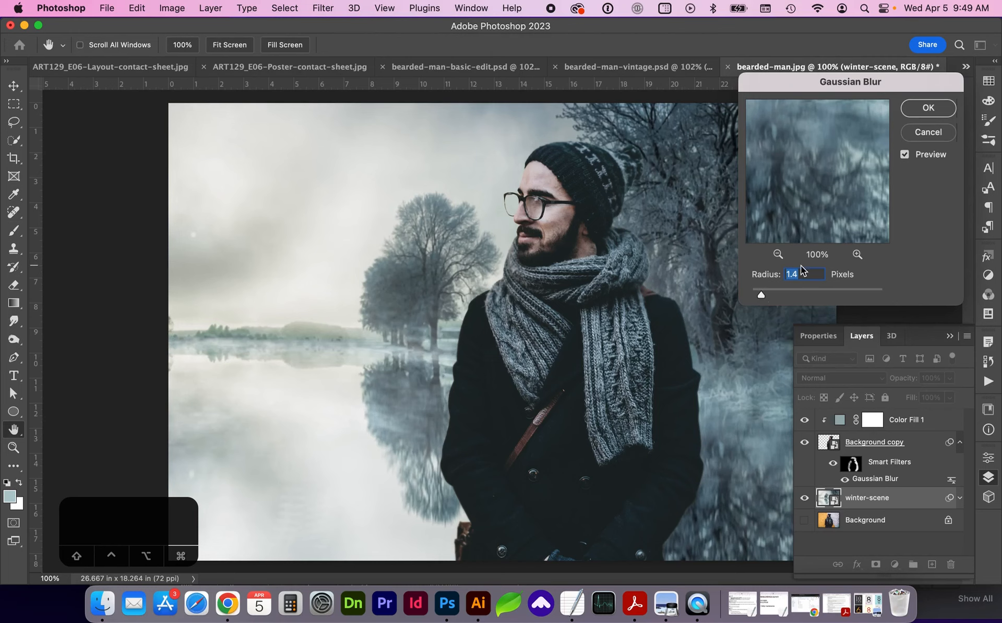
pyautogui.click(918, 109)
pyautogui.press('b')
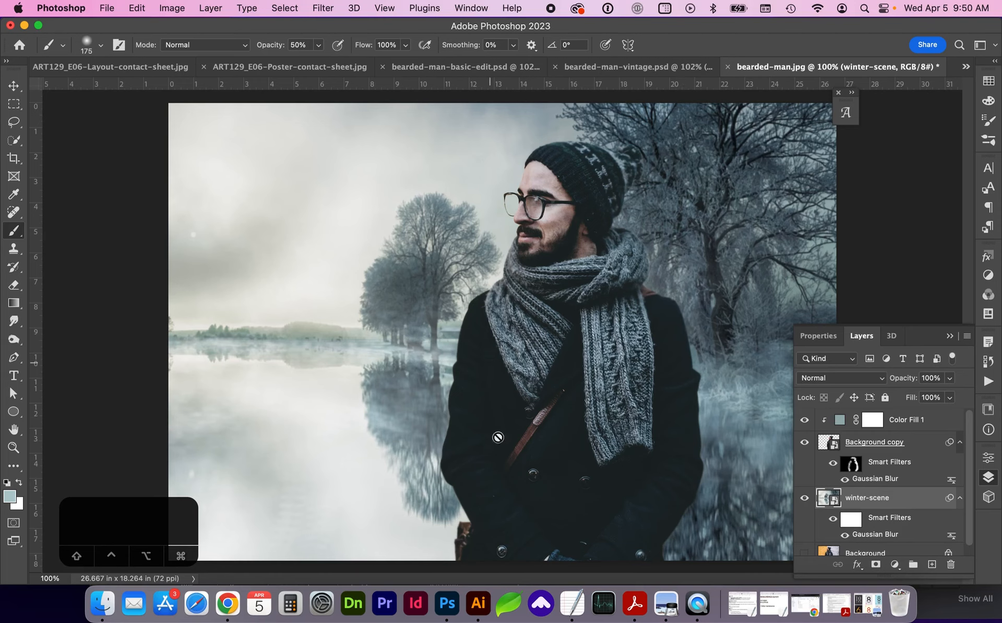
# Review the collage and its layer stack in bearded-man-vintage.psd, and return to the bearded-man.jpg document.
pyautogui.hotkey('ctrl', 'shift', 'Tab')
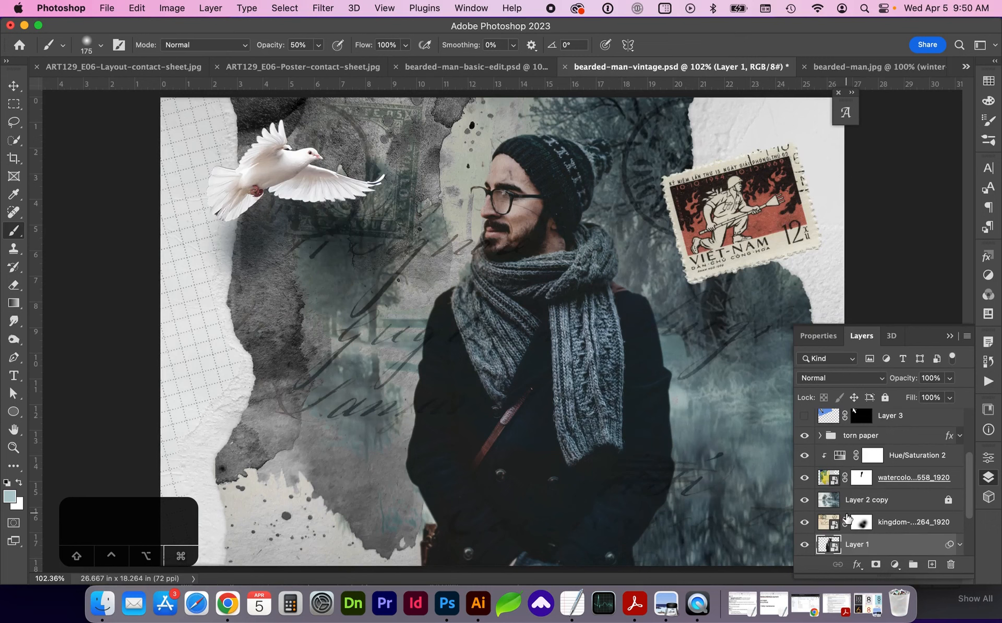
pyautogui.scroll(5, 847, 518)
pyautogui.scroll(-8, 847, 518)
pyautogui.scroll(8, 846, 518)
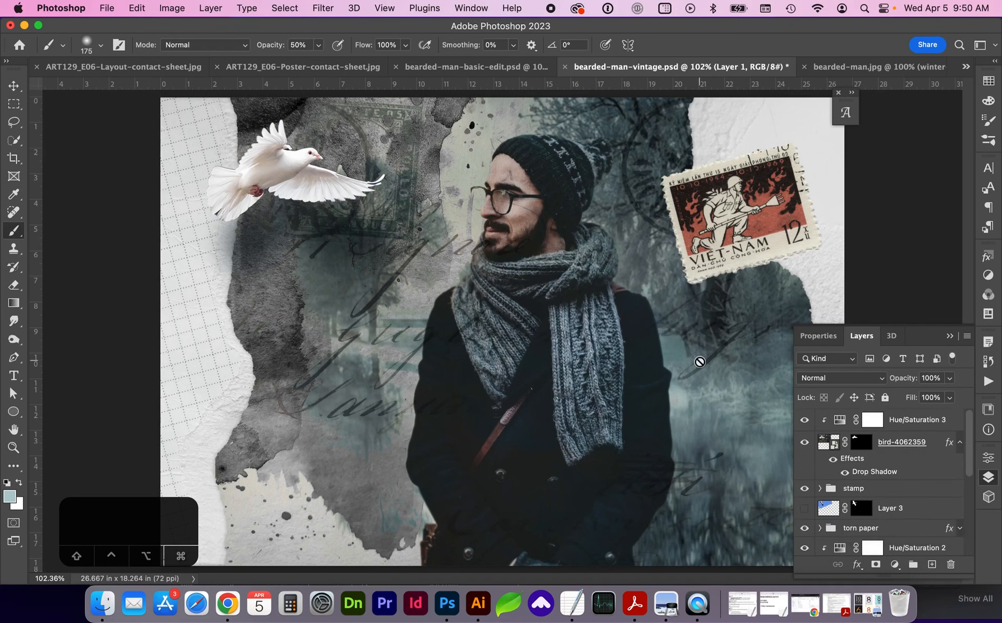
pyautogui.hotkey('ctrl', 'Tab')
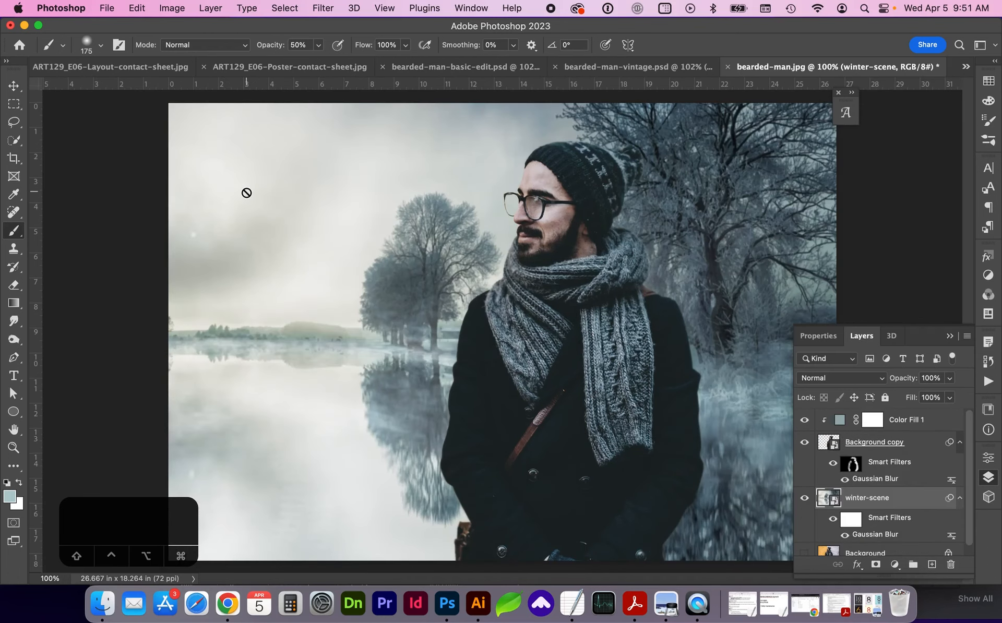
# Save the composite in Photoshop format as bearded-man-demo.psd in the Exercise 08 demo folder.
pyautogui.click(107, 8)
pyautogui.click(126, 152)
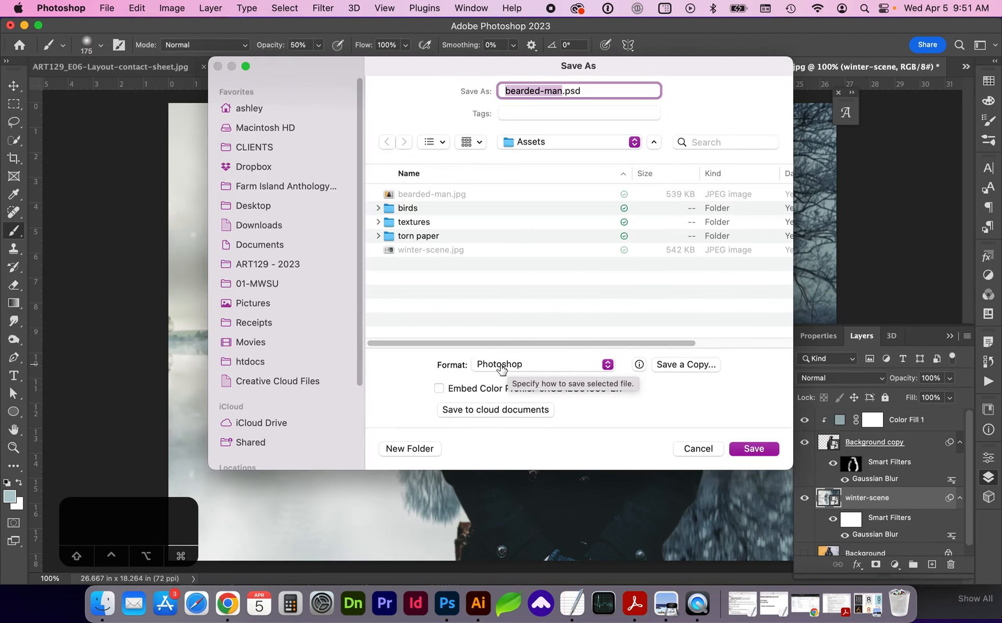
pyautogui.click(526, 142)
pyautogui.click(529, 161)
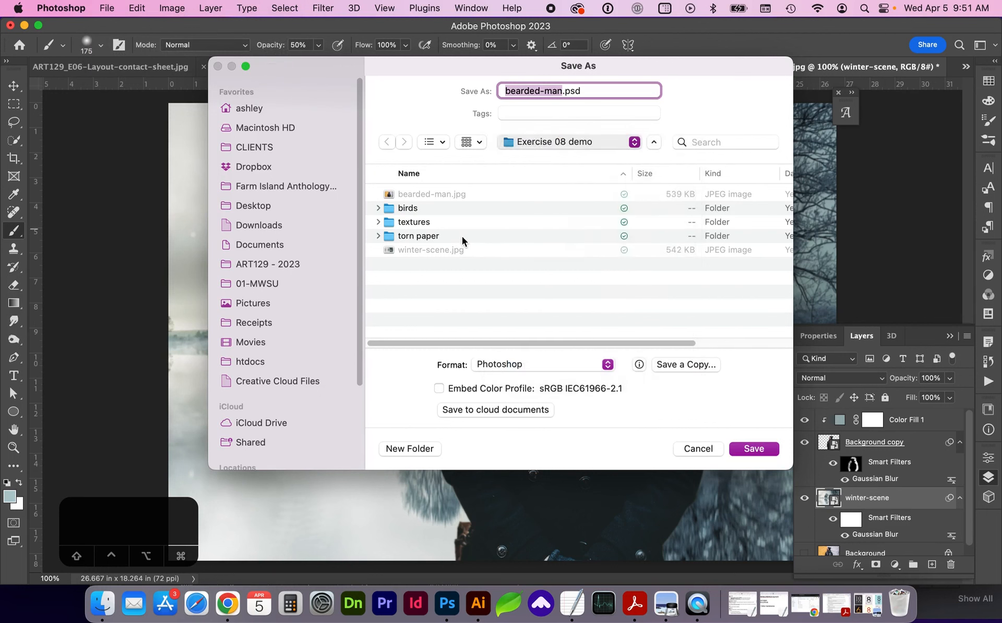
pyautogui.press('Right')
pyautogui.write('-dem')
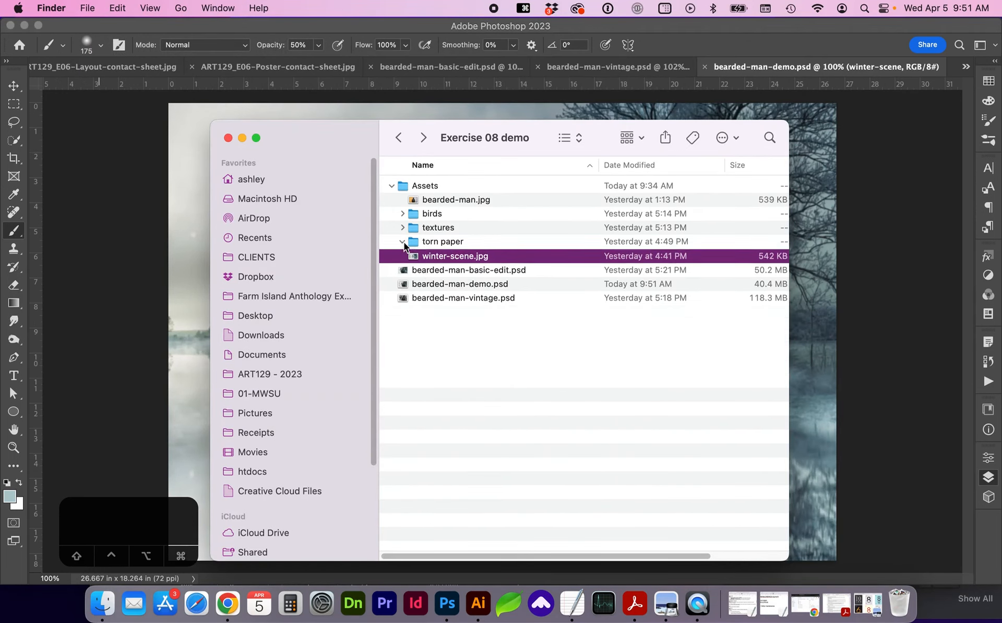
# In Finder, preview the torn paper images 01.png through 06.png from the Assets folder.
pyautogui.click(402, 242)
pyautogui.click(453, 255)
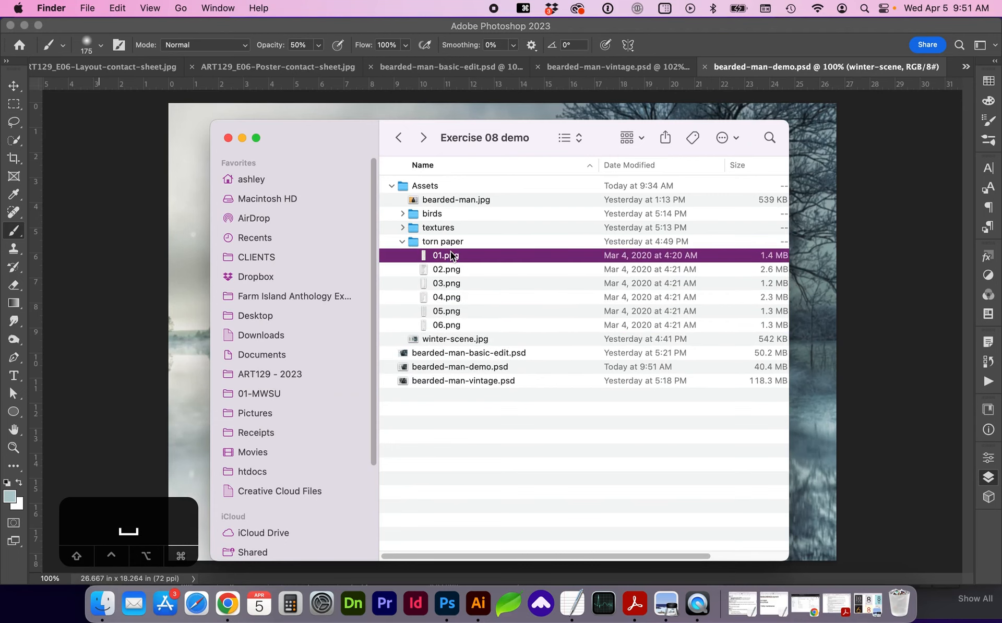
pyautogui.press('space')
pyautogui.press('Down')
pyautogui.press('Down')
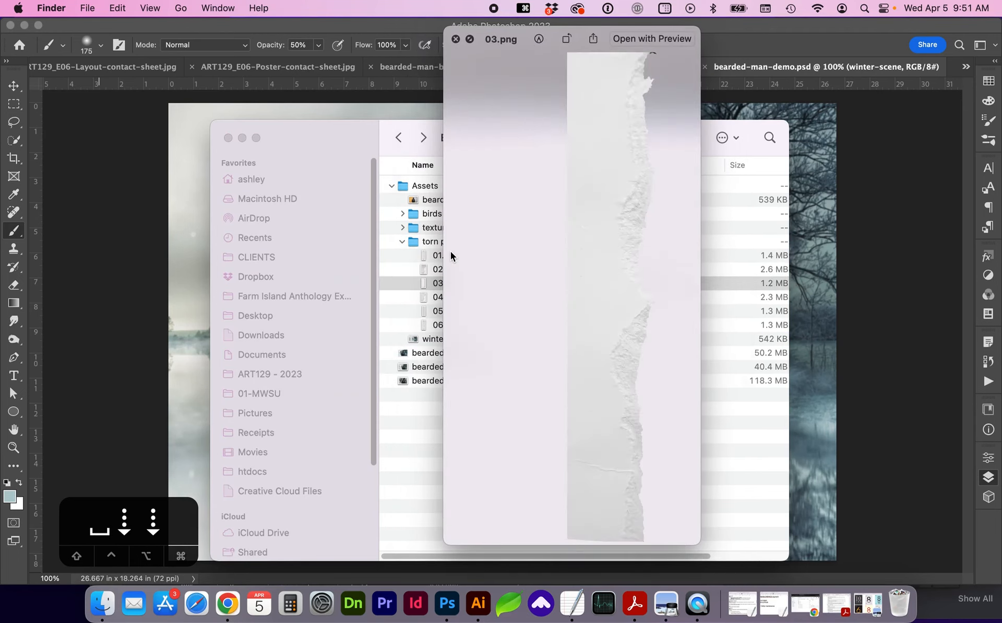
pyautogui.press('Down')
pyautogui.press('Down')
pyautogui.press('Down')
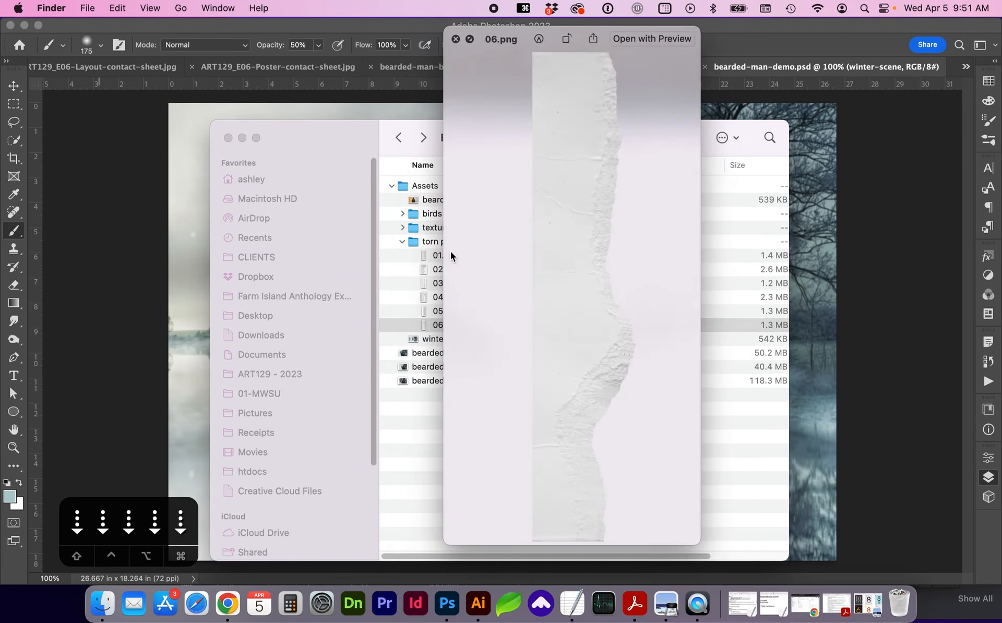
pyautogui.press('space')
# Place torn paper 02.png behind the man in bearded-man-demo.psd, rotated about 16 degrees and positioned over the canvas's upper-left corner.
pyautogui.moveTo(440, 269); pyautogui.dragTo(192, 271)
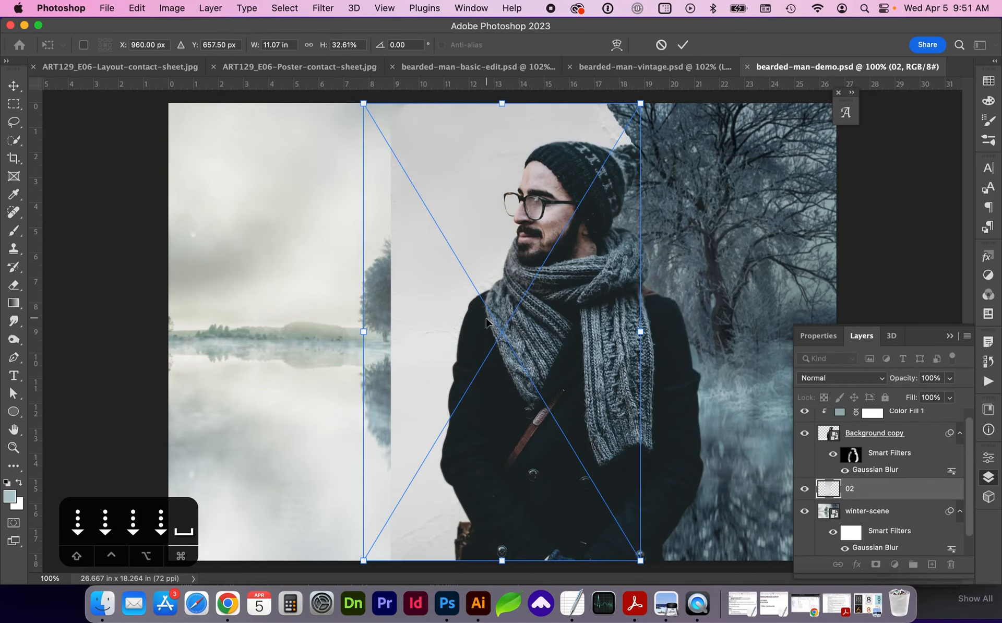
pyautogui.moveTo(486, 322); pyautogui.dragTo(181, 325)
pyautogui.moveTo(398, 92); pyautogui.dragTo(452, 154)
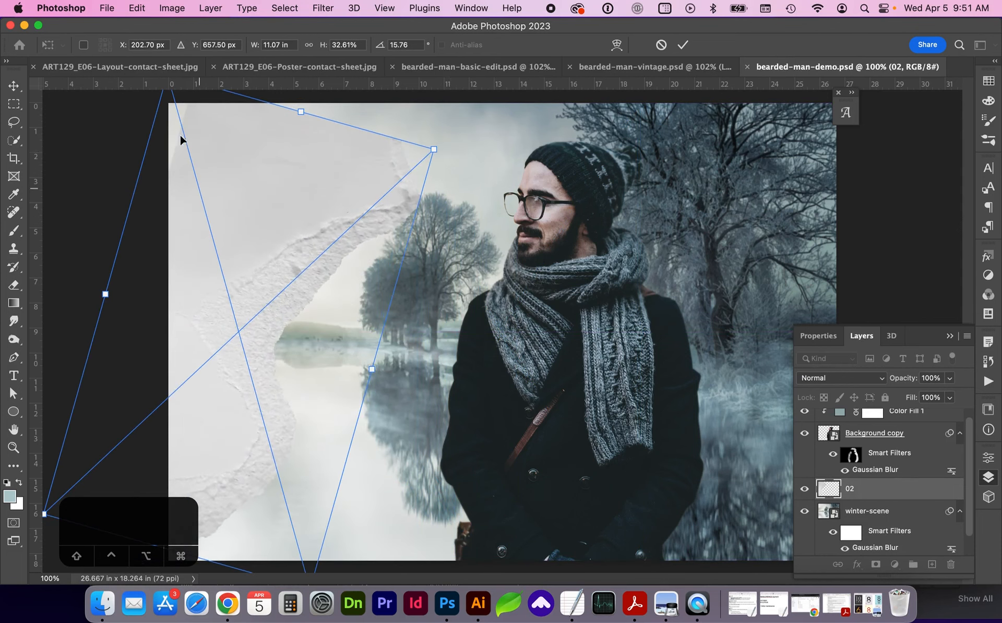
pyautogui.press('Return')
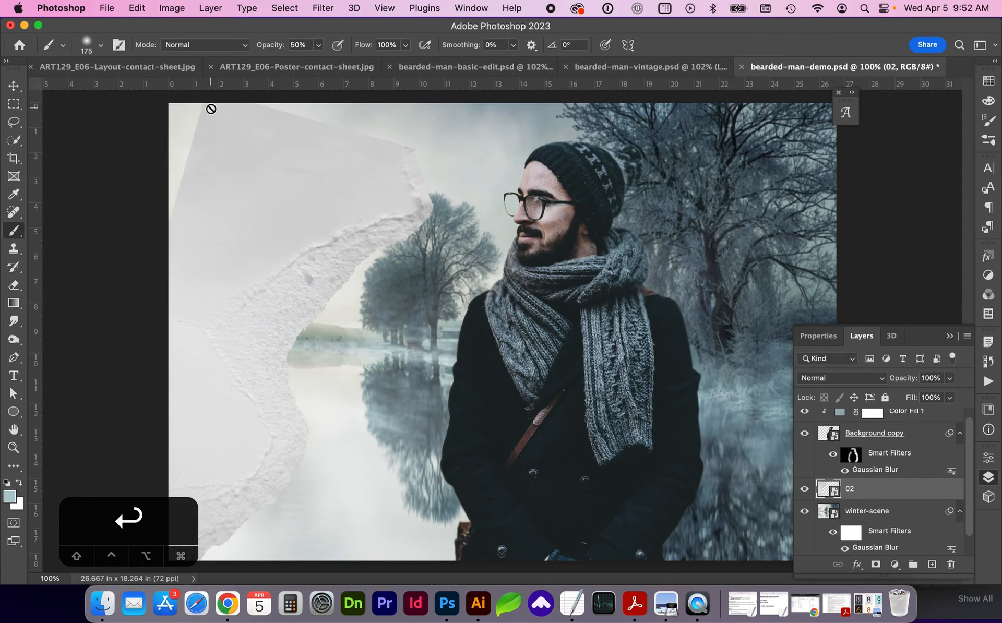
pyautogui.press('v')
pyautogui.moveTo(313, 197)
pyautogui.mouseDown()
pyautogui.moveTo(254, 137)
pyautogui.moveTo(270, 136)
pyautogui.moveTo(229, 137)
pyautogui.mouseUp()
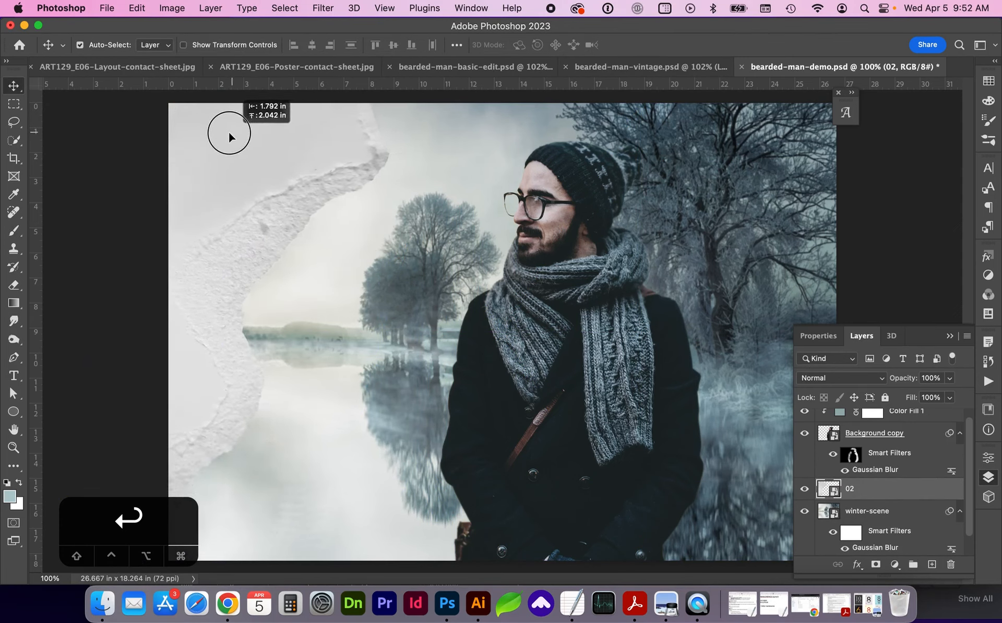
# Place torn paper 05.png along the canvas's right edge, flipped both horizontally and vertically and scaled to about 39%.
pyautogui.press('space')
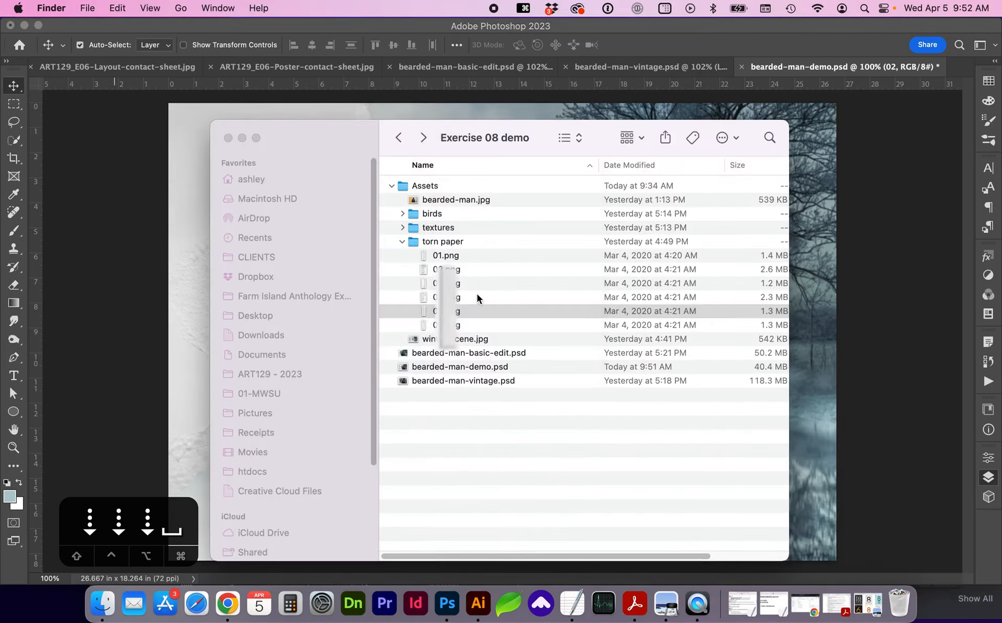
pyautogui.moveTo(445, 312); pyautogui.dragTo(175, 301)
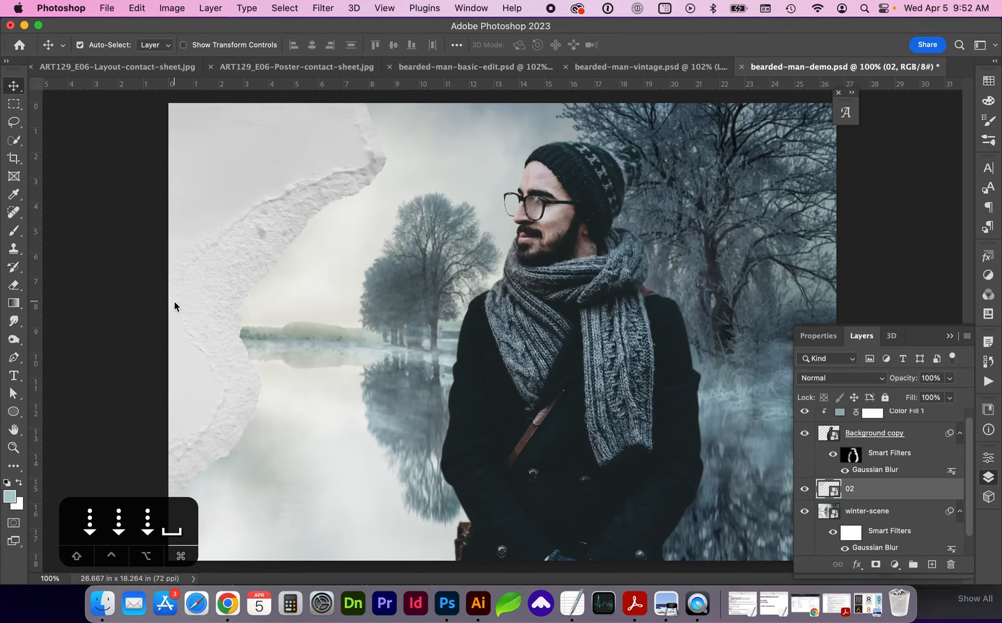
pyautogui.moveTo(579, 111); pyautogui.dragTo(457, 478)
pyautogui.moveTo(489, 231); pyautogui.dragTo(787, 184)
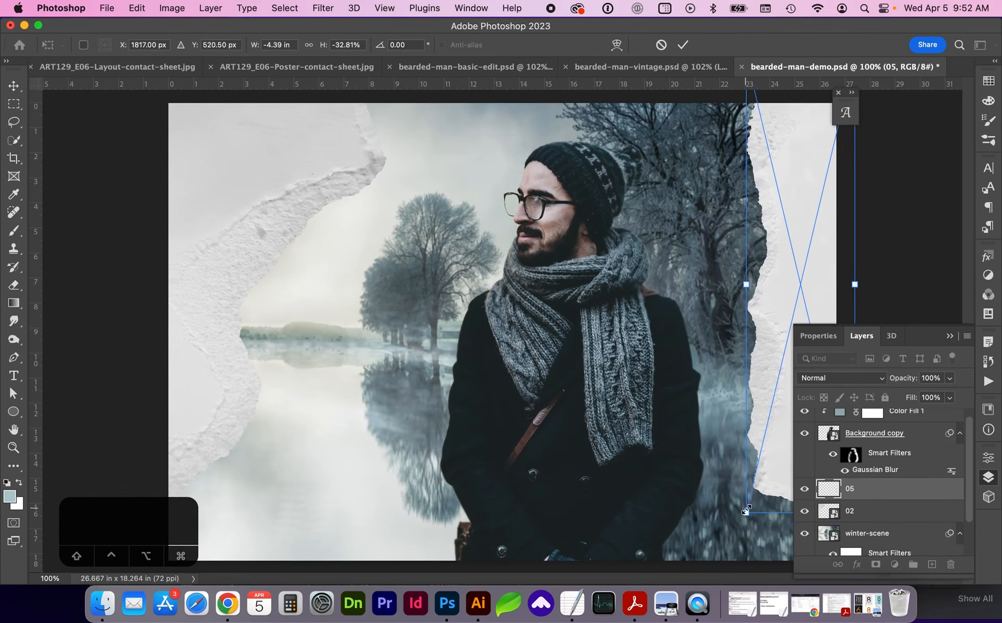
pyautogui.moveTo(747, 514); pyautogui.dragTo(685, 588)
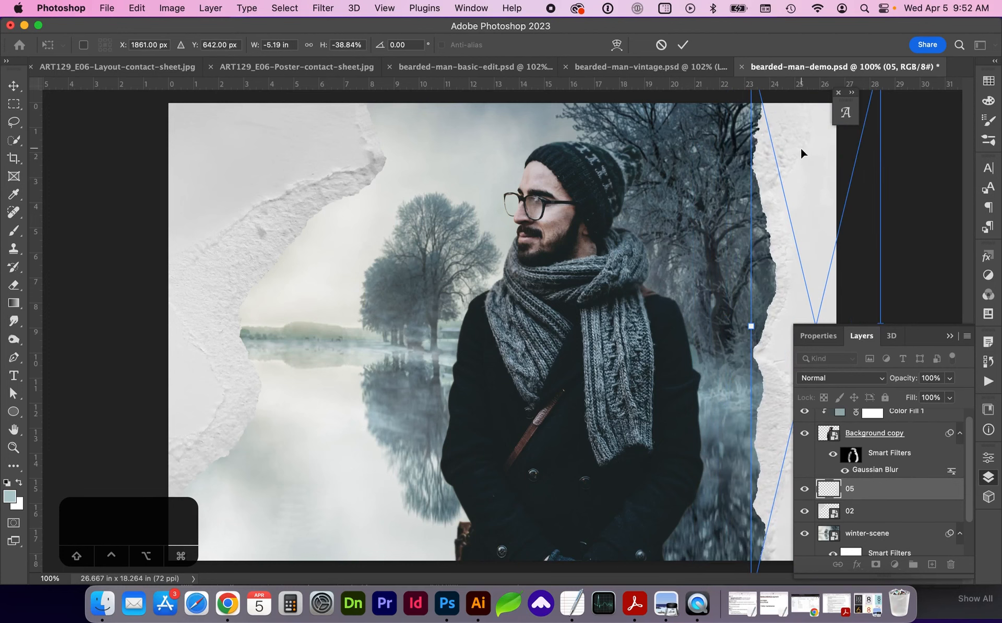
pyautogui.click(684, 47)
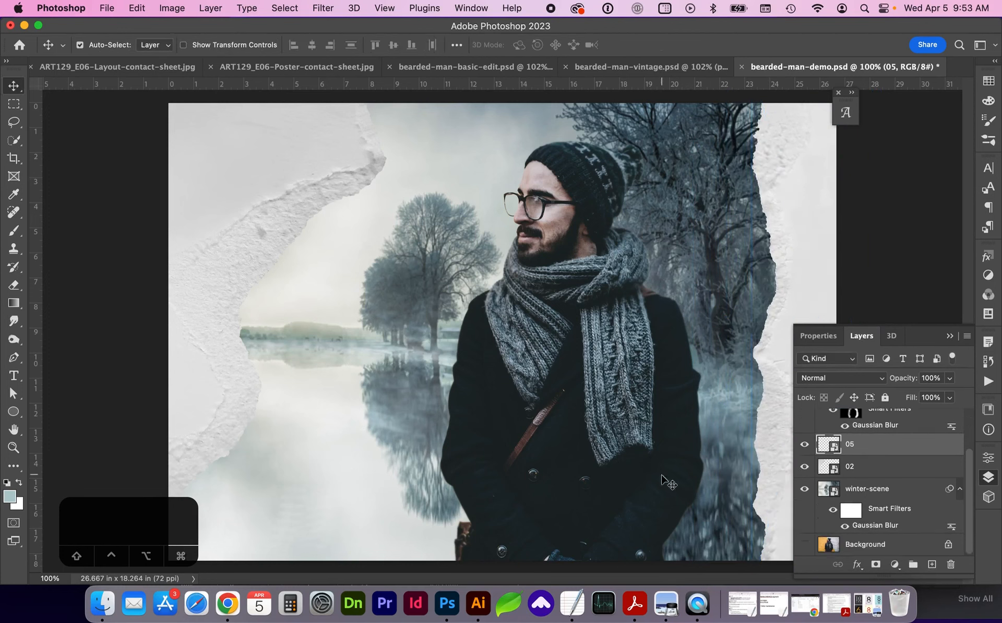
# Group the 05 and 02 layers and name the group torn paper.
pyautogui.scroll(3, 836, 513)
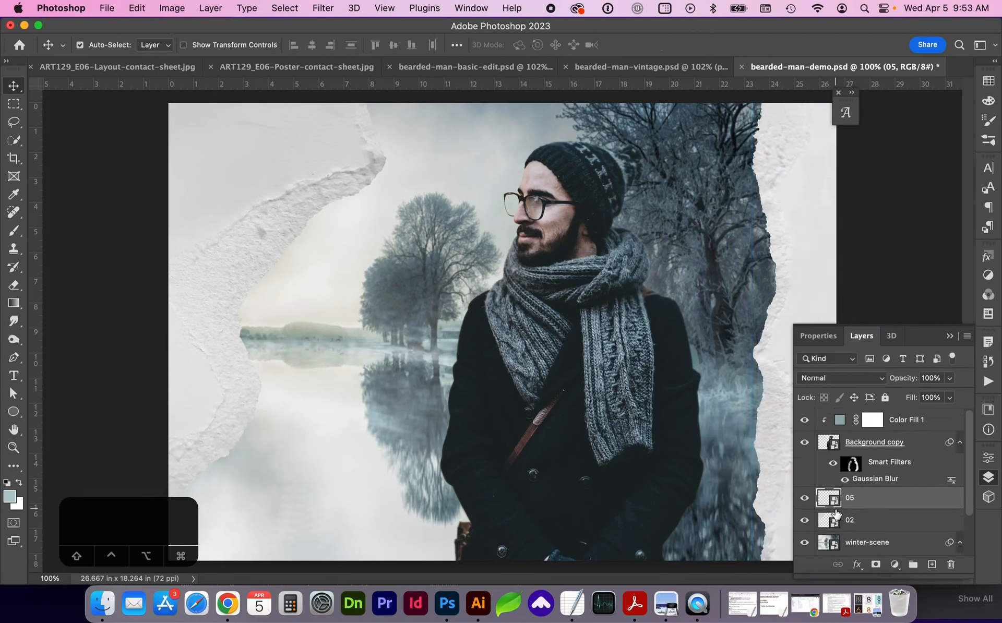
pyautogui.keyDown('shift'); pyautogui.click(862, 520); pyautogui.keyUp('shift')
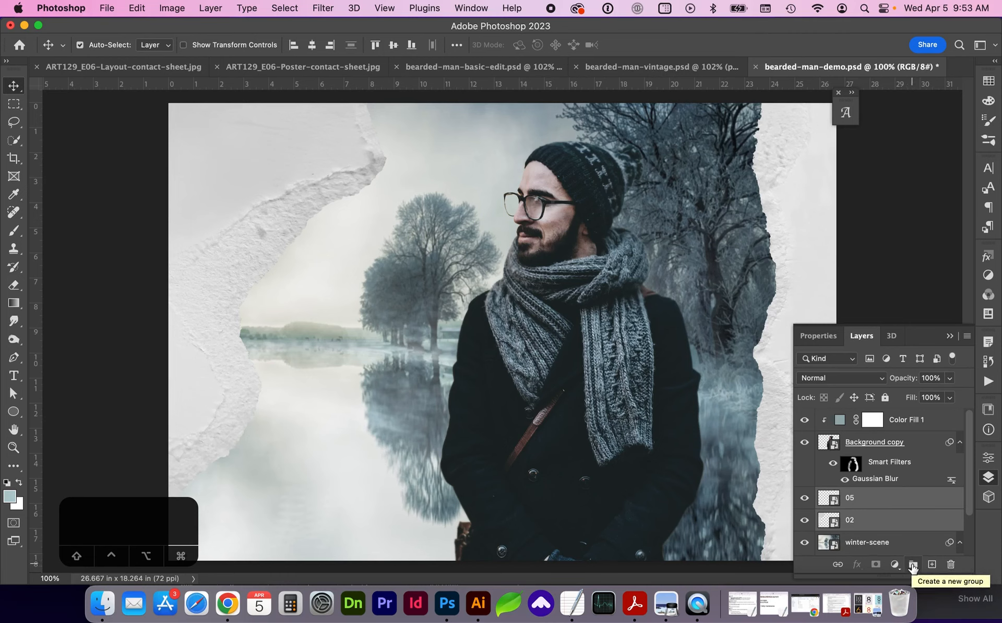
pyautogui.press('super+g')
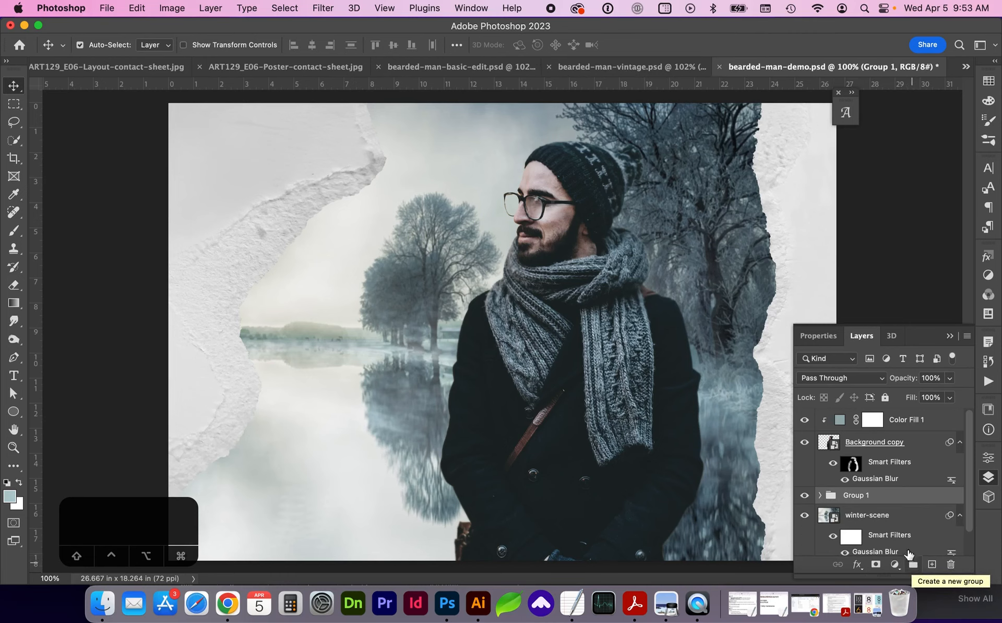
pyautogui.doubleClick(851, 496)
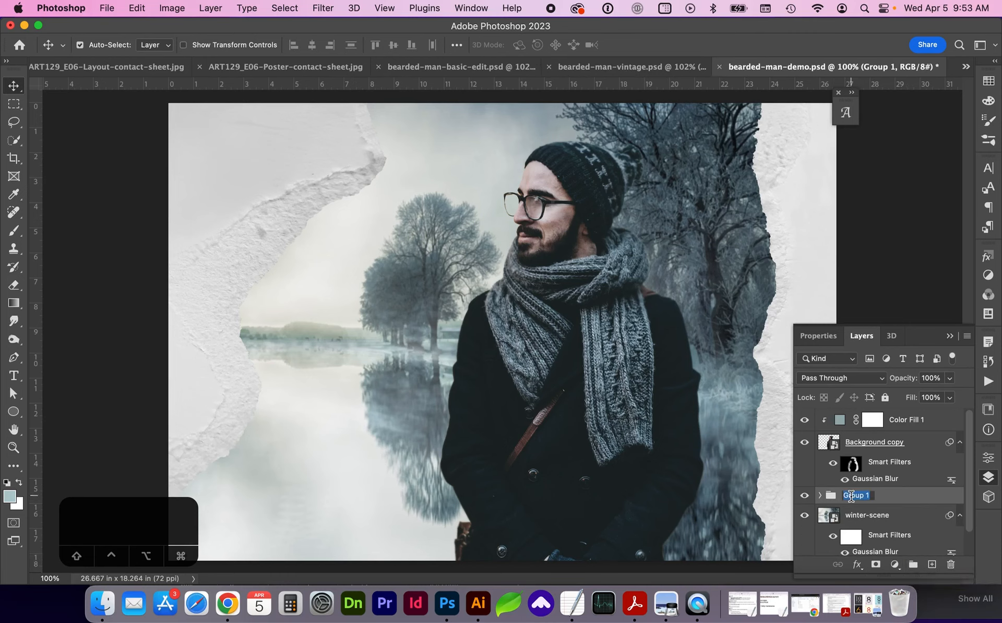
pyautogui.write('torn paper')
pyautogui.press('Return')
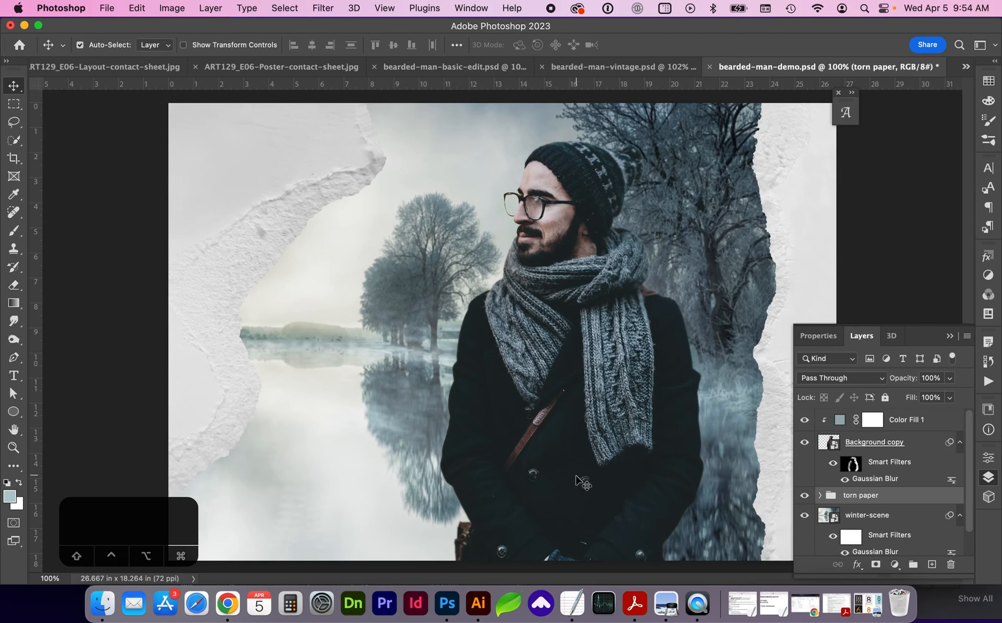
# Add an Inner Glow effect to the torn paper group with the dark teal glow color #1e2829.
pyautogui.scroll(-2, 860, 499)
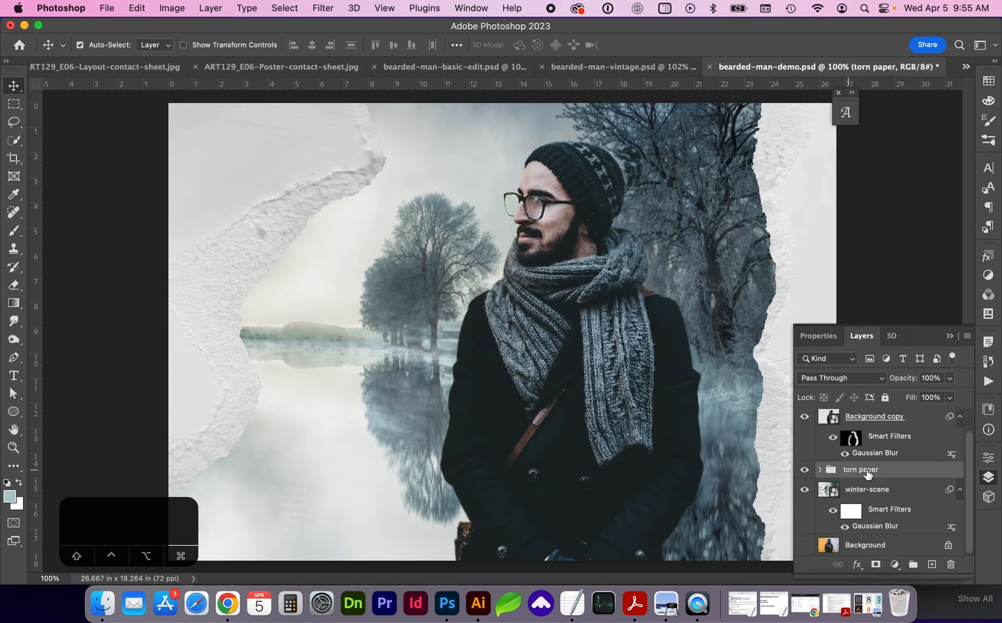
pyautogui.click(857, 566)
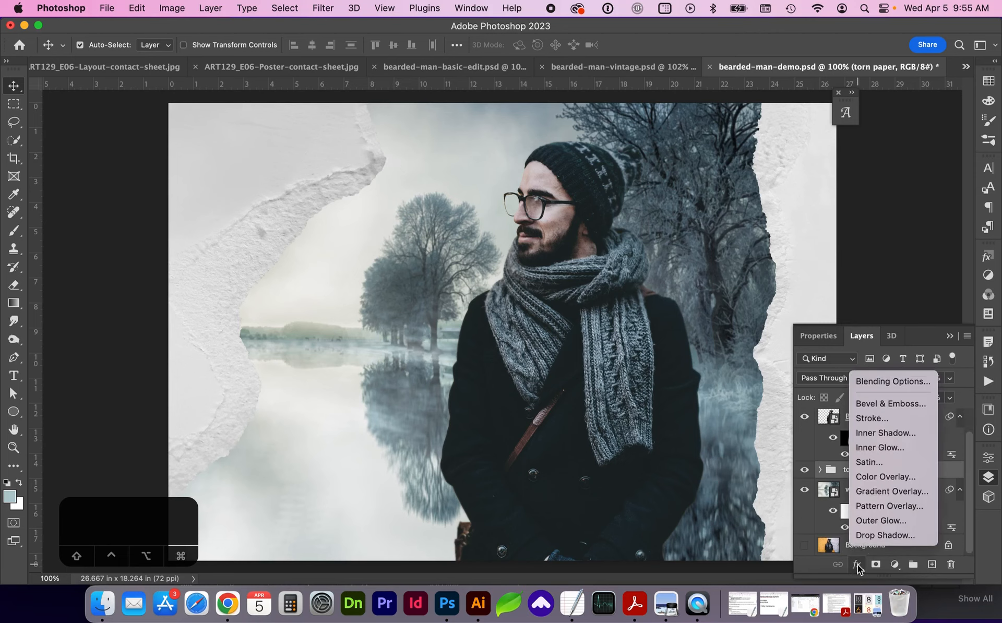
pyautogui.click(868, 449)
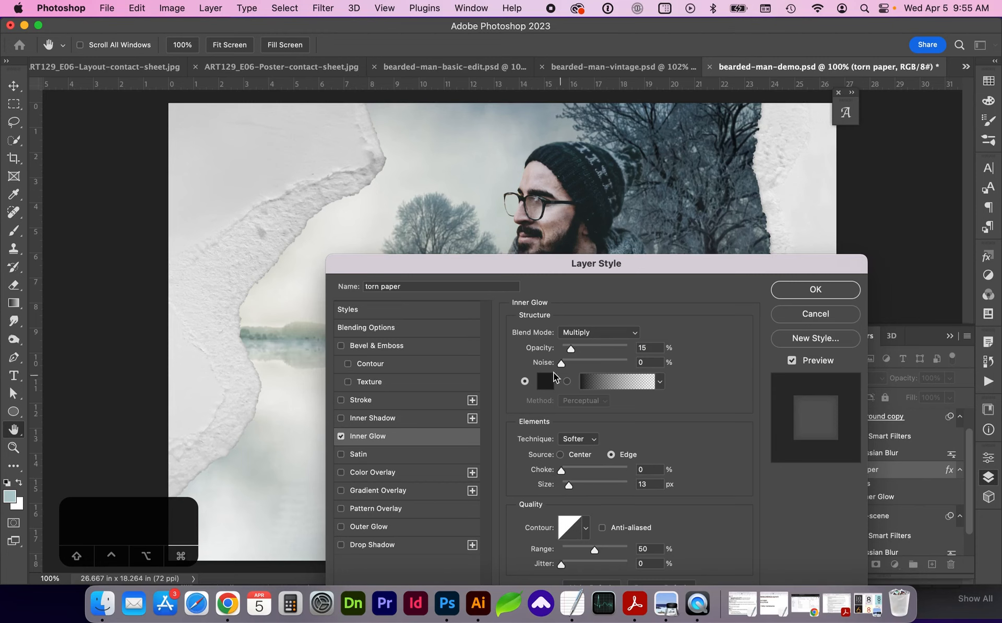
pyautogui.click(547, 384)
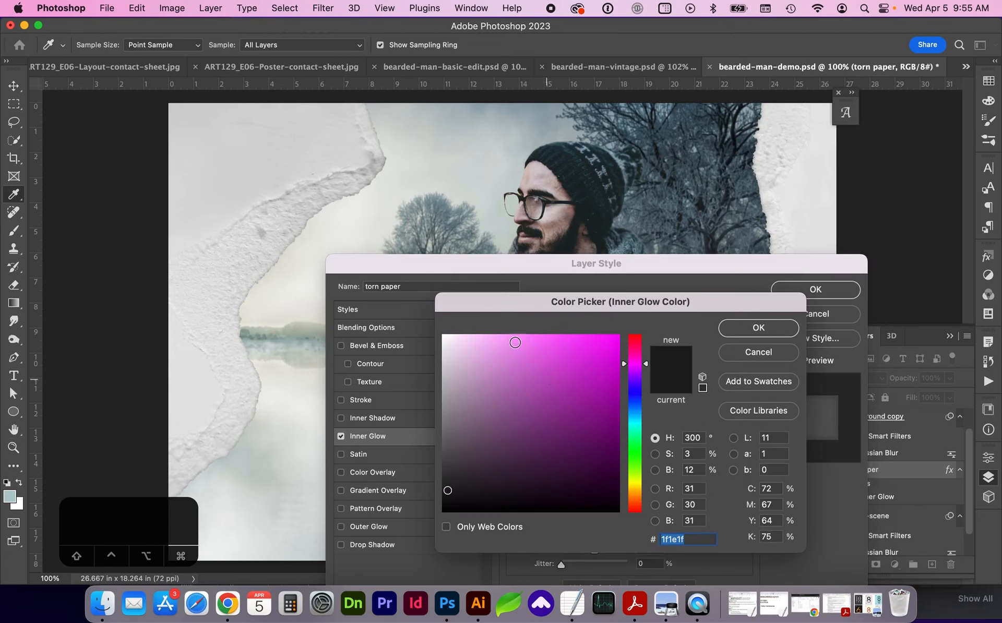
pyautogui.moveTo(668, 187); pyautogui.dragTo(663, 173)
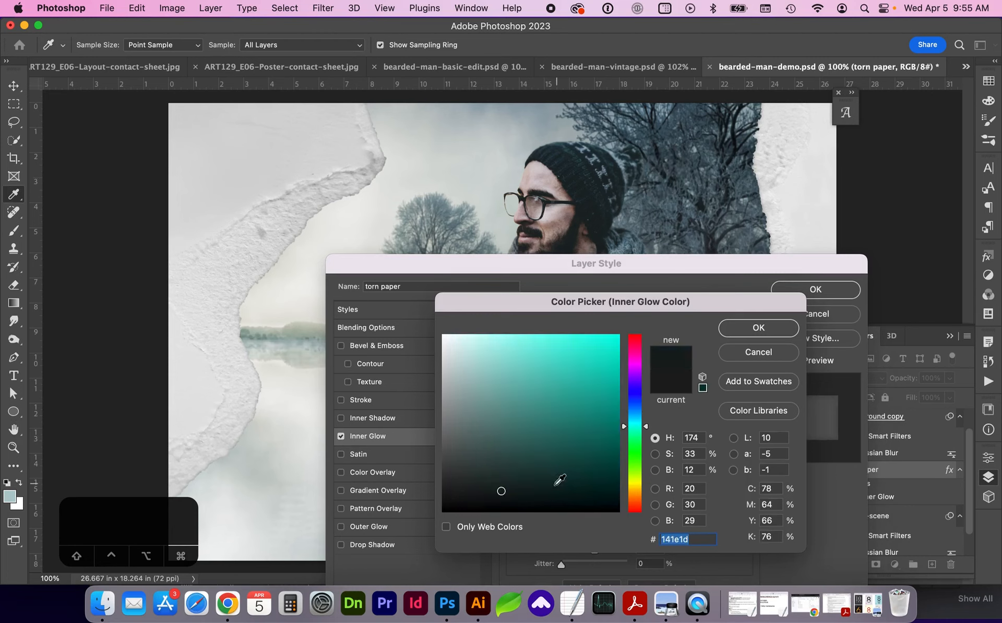
pyautogui.moveTo(545, 446)
pyautogui.mouseDown()
pyautogui.moveTo(570, 429)
pyautogui.moveTo(523, 483)
pyautogui.moveTo(544, 467)
pyautogui.mouseUp()
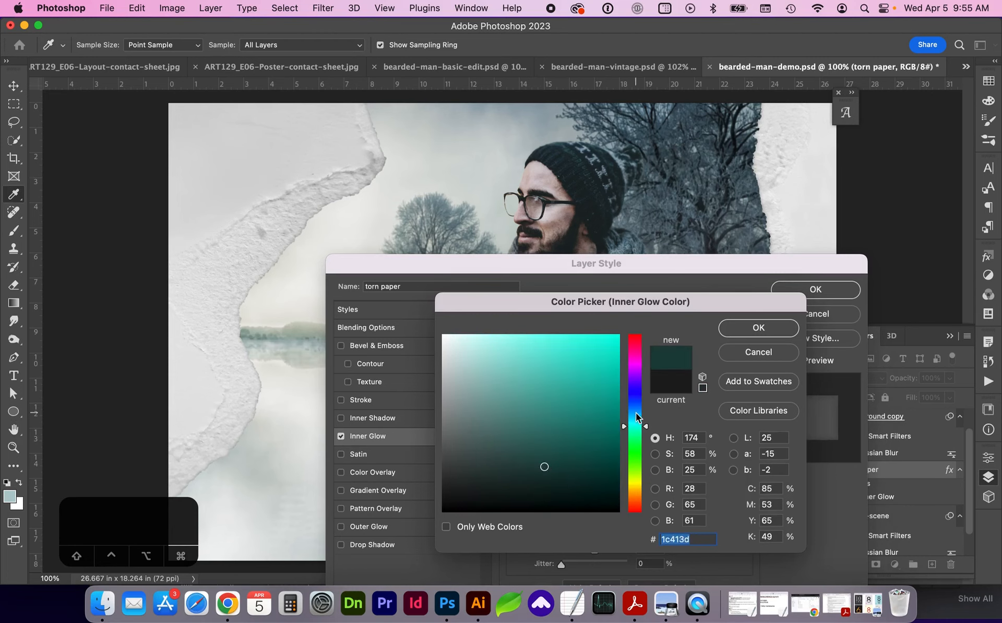
pyautogui.moveTo(636, 408); pyautogui.dragTo(636, 412)
pyautogui.click(554, 473)
pyautogui.moveTo(554, 474); pyautogui.dragTo(530, 463)
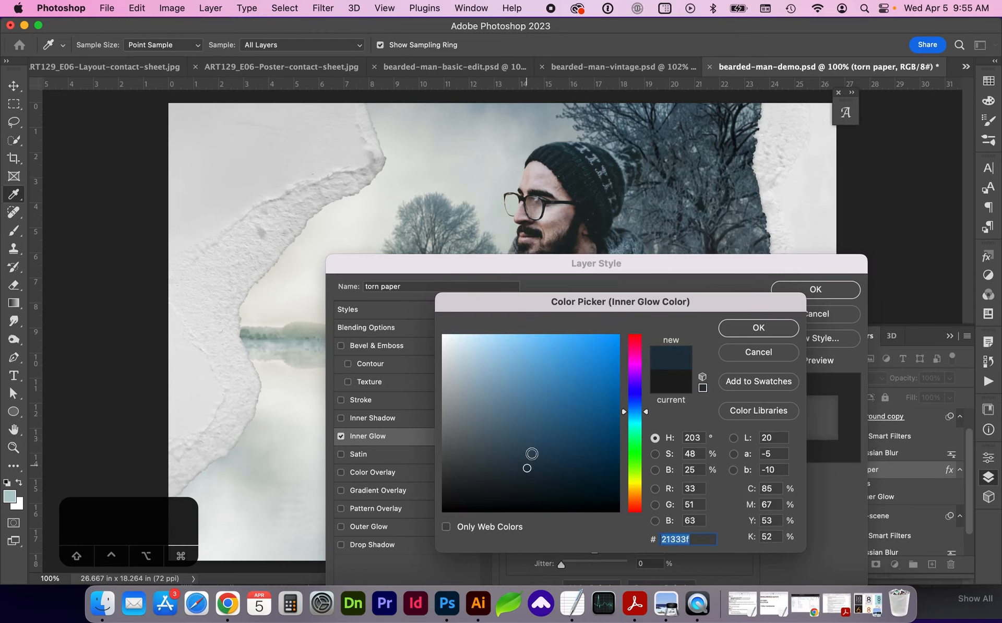
pyautogui.click(662, 148)
pyautogui.moveTo(663, 166); pyautogui.dragTo(663, 171)
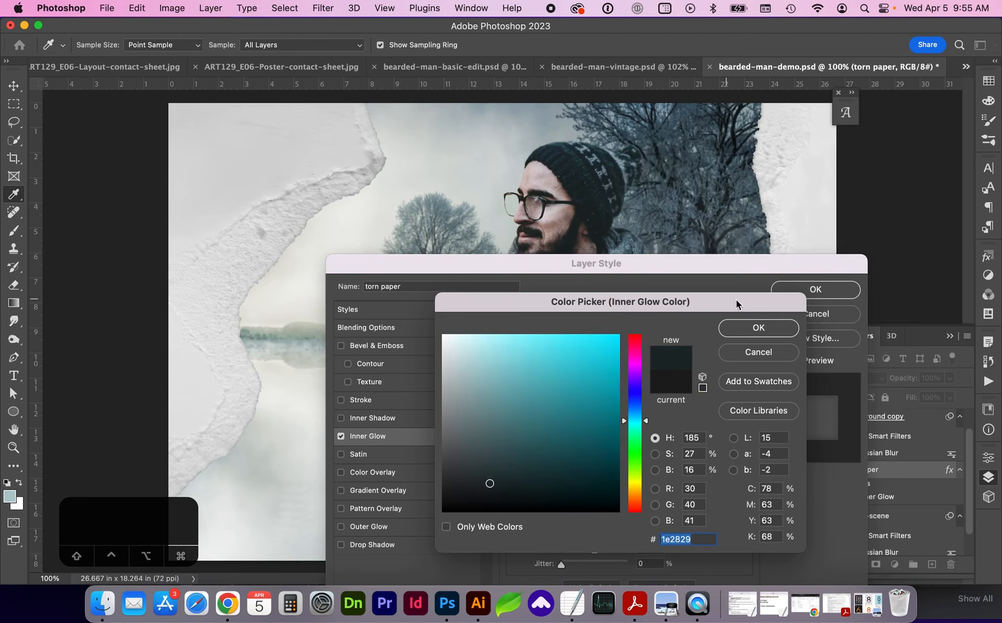
pyautogui.click(751, 328)
# Set the Inner Glow to 13% opacity and a 9 px size, and apply the layer style.
pyautogui.moveTo(595, 349); pyautogui.dragTo(572, 347)
pyautogui.moveTo(569, 484)
pyautogui.mouseDown()
pyautogui.moveTo(600, 483)
pyautogui.moveTo(569, 491)
pyautogui.mouseUp()
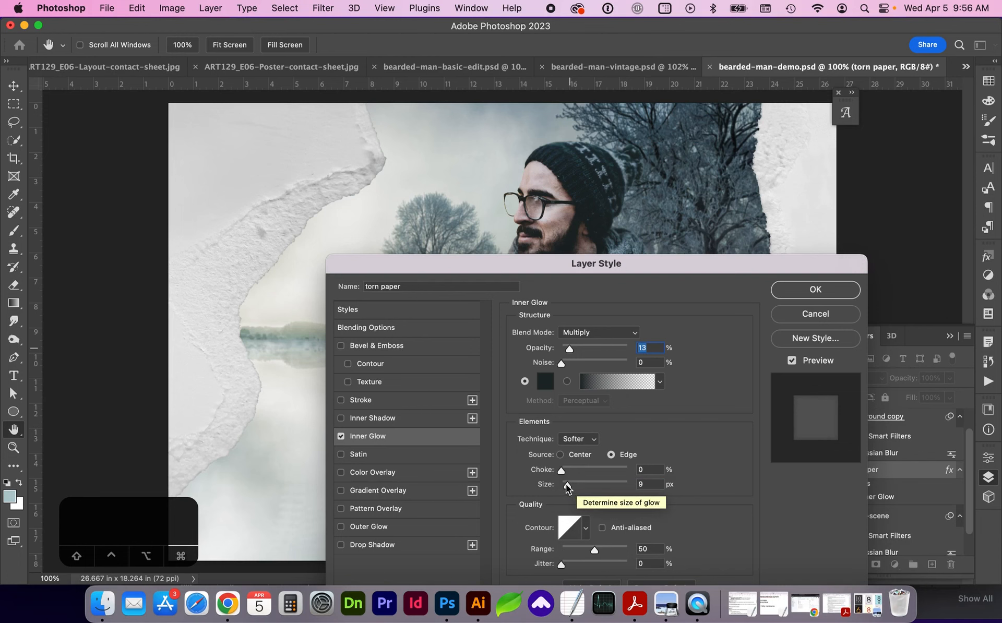
pyautogui.click(810, 290)
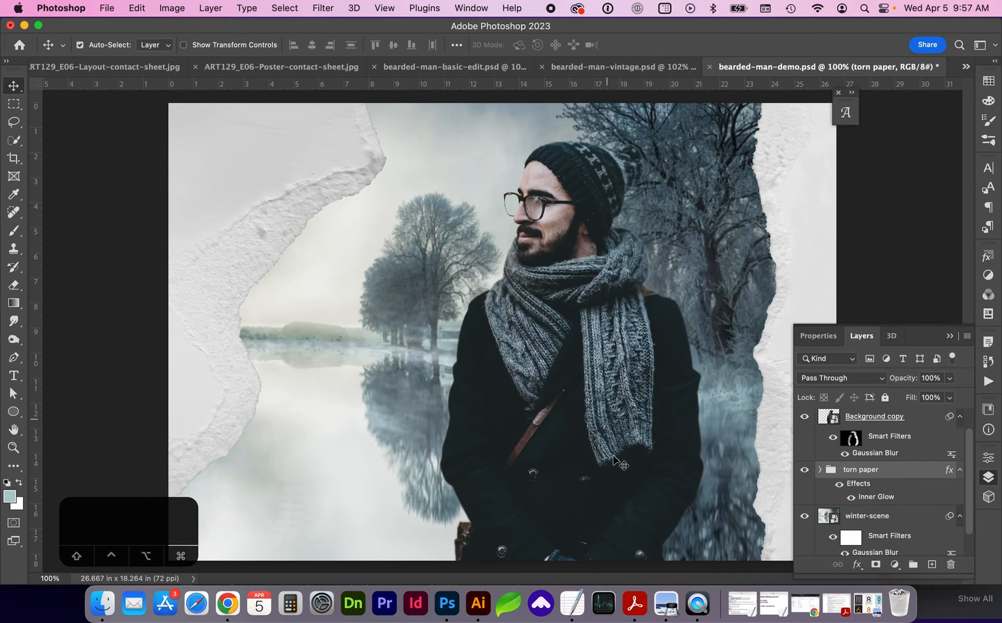
# In Finder, collapse the torn paper folder and preview the images in the textures folder.
pyautogui.click(102, 604)
pyautogui.click(404, 241)
pyautogui.click(402, 227)
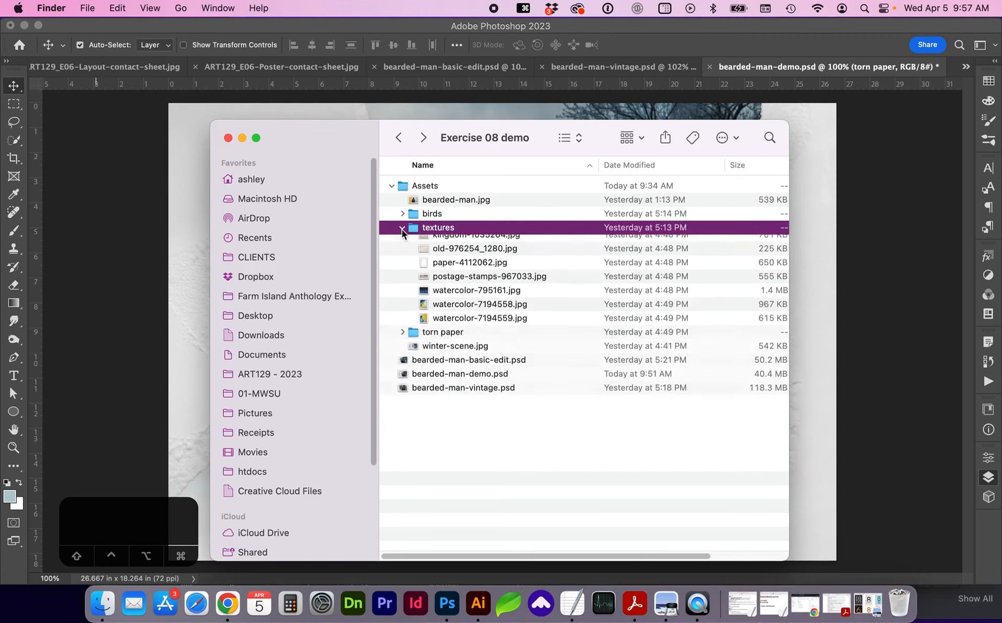
pyautogui.press('Down')
pyautogui.press('space')
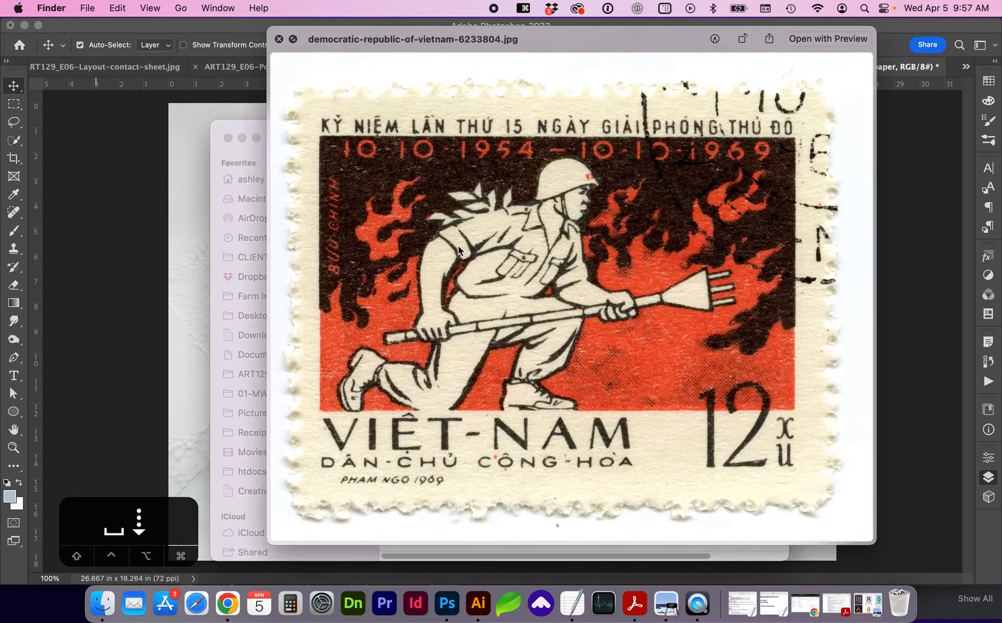
pyautogui.press('Down')
pyautogui.press('Down')
pyautogui.press('Down')
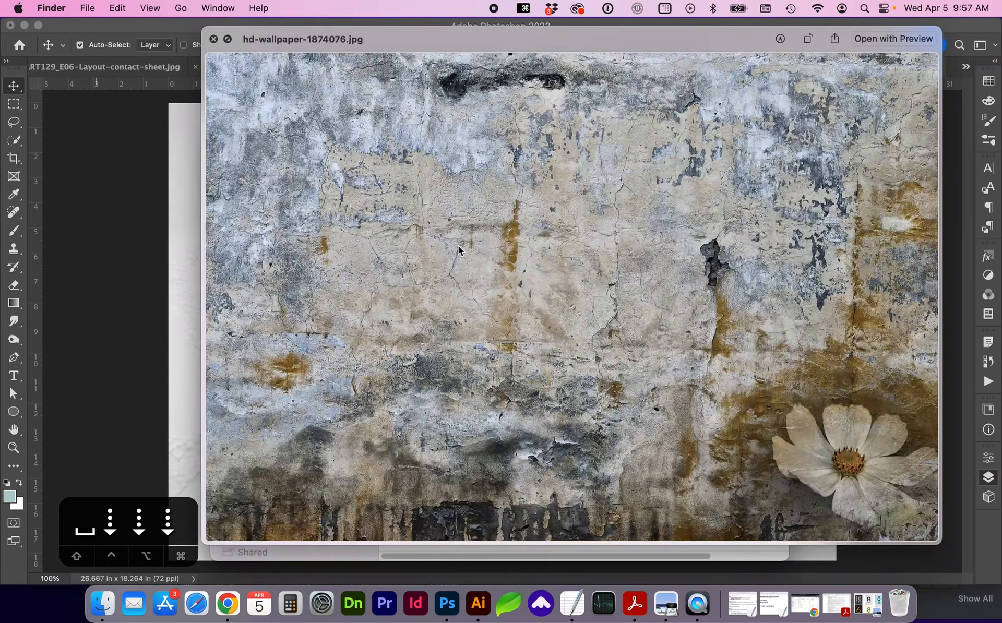
pyautogui.press('Down')
pyautogui.press('Down')
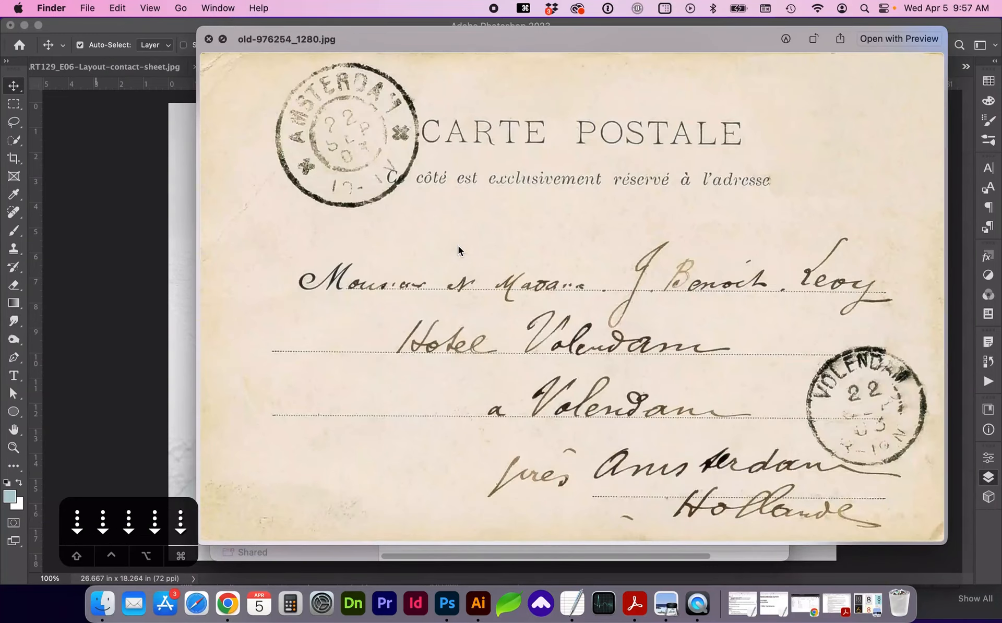
pyautogui.press('Down')
pyautogui.press('Down')
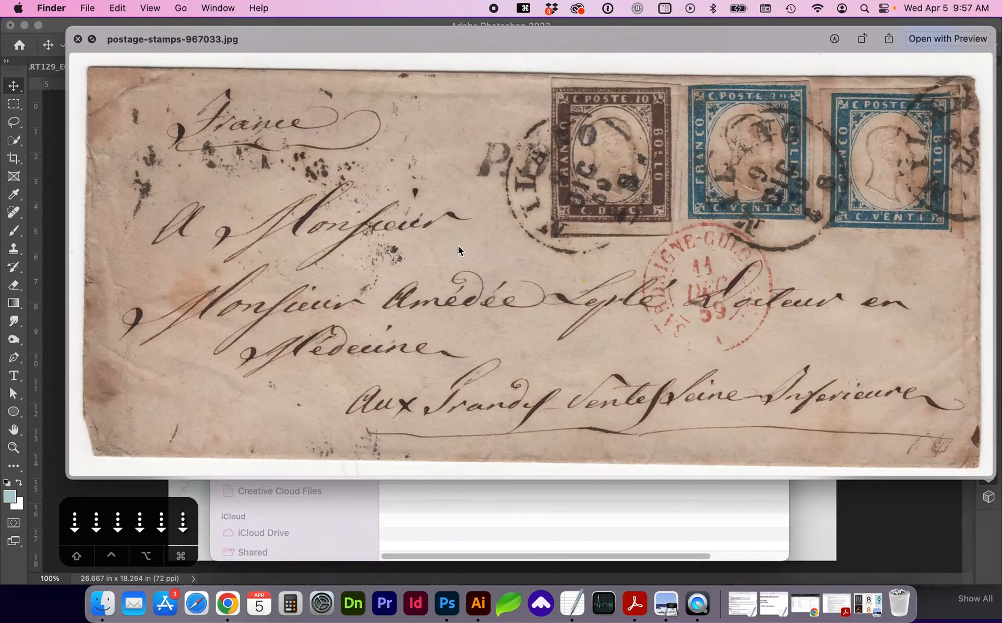
pyautogui.press('Down')
pyautogui.press('Down')
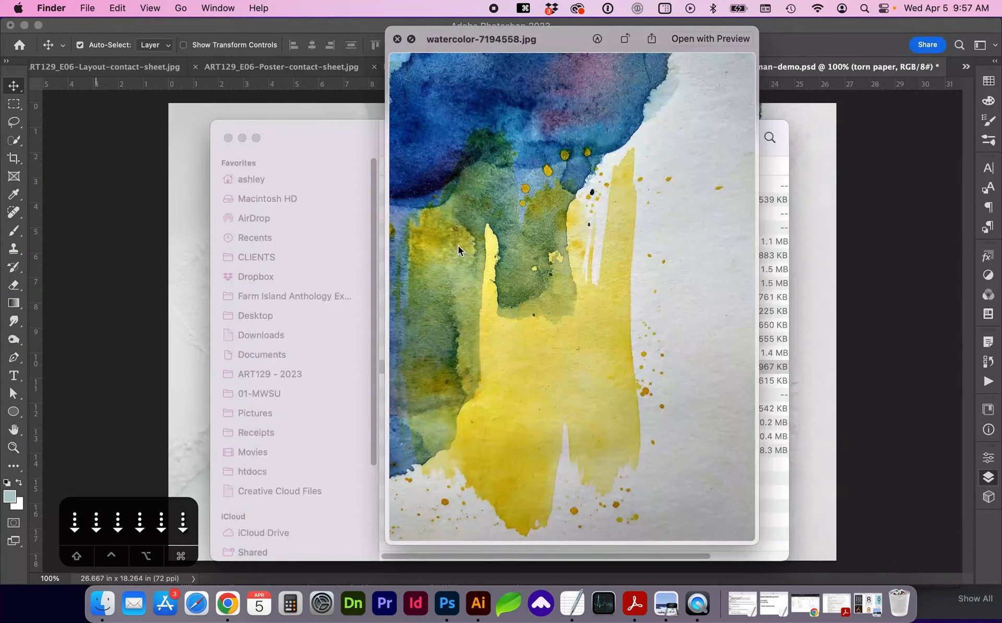
pyautogui.press('Down')
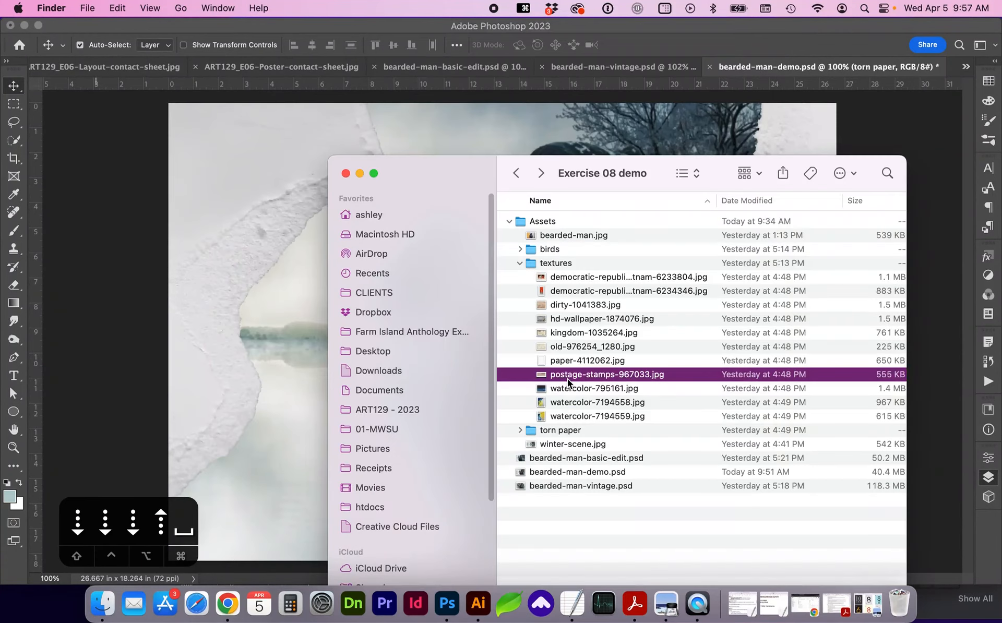
# Preview the texture images in Finder and place kingdom-1035264.jpg into the bearded-man-demo.psd composite in Photoshop.
pyautogui.press('space')
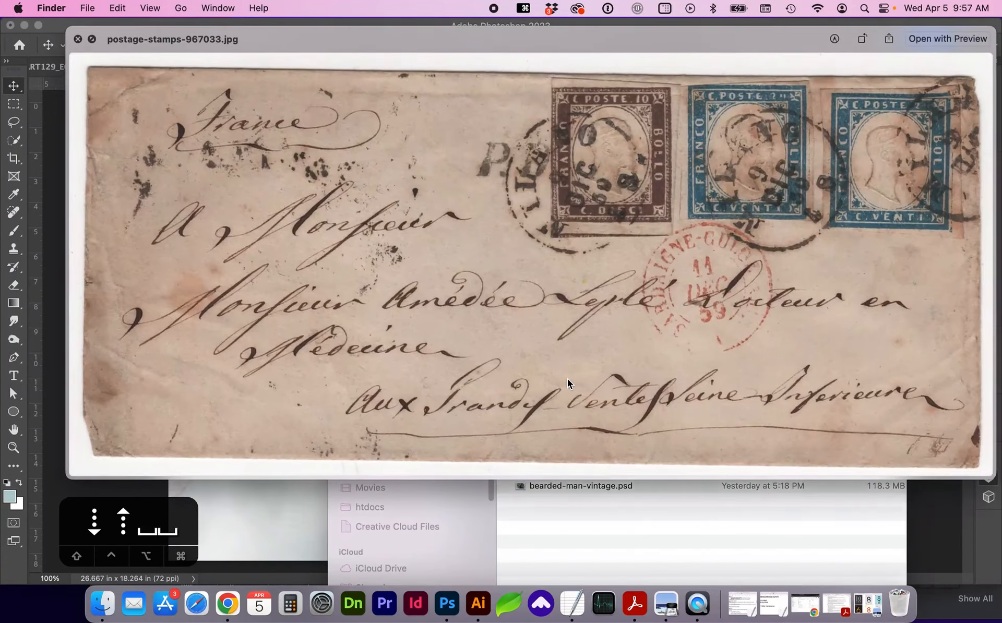
pyautogui.press('Down')
pyautogui.press('Up')
pyautogui.press('Up')
pyautogui.press('Up')
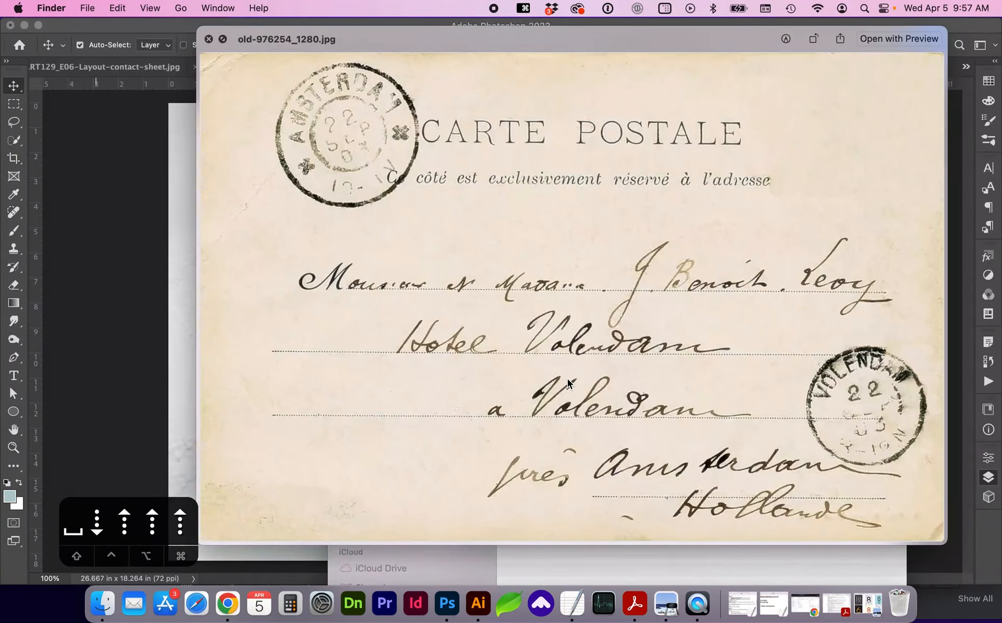
pyautogui.press('Up')
pyautogui.press('space')
pyautogui.moveTo(527, 333); pyautogui.dragTo(233, 280)
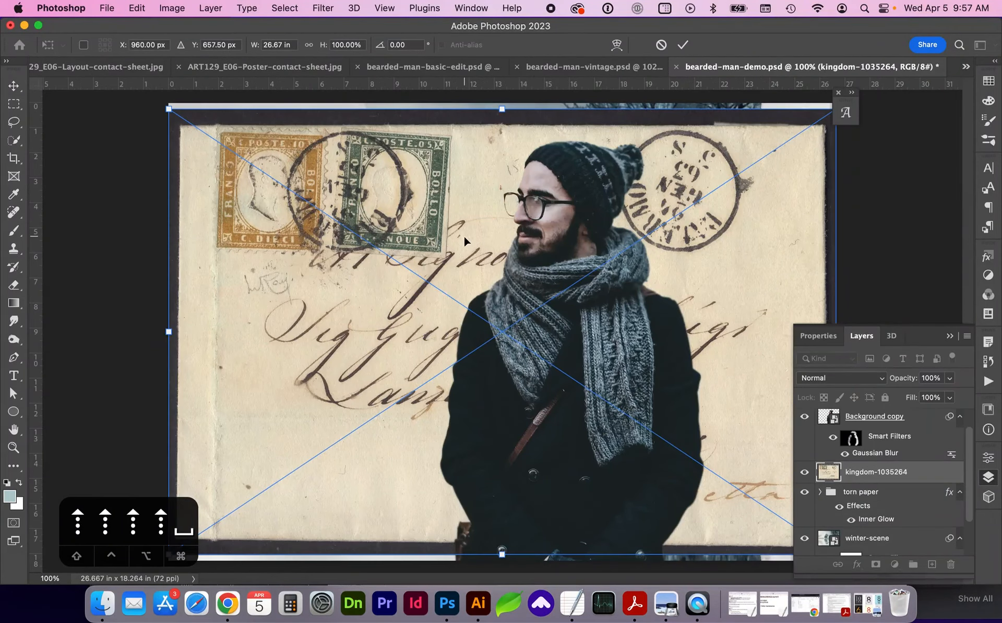
# Enlarge and reposition the placed envelope texture until its dark borders fall outside the canvas, and commit the transform.
pyautogui.press('super+minus')
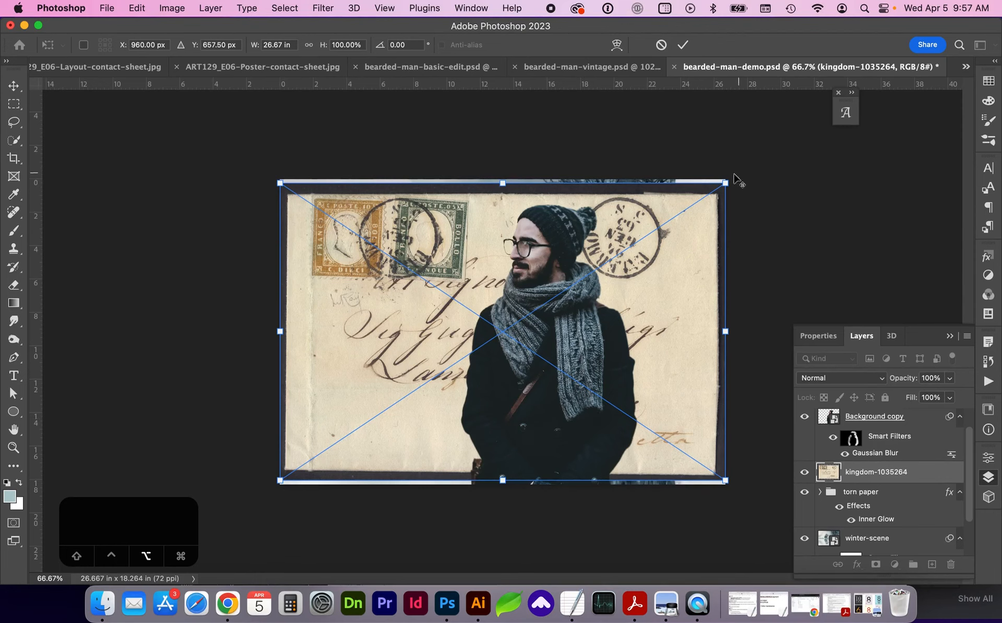
pyautogui.moveTo(726, 181); pyautogui.dragTo(751, 178)
pyautogui.moveTo(261, 172)
pyautogui.mouseDown()
pyautogui.moveTo(227, 153)
pyautogui.moveTo(255, 185)
pyautogui.moveTo(251, 172)
pyautogui.mouseUp()
pyautogui.moveTo(254, 492); pyautogui.dragTo(249, 496)
pyautogui.moveTo(324, 368); pyautogui.dragTo(329, 367)
pyautogui.press('Return')
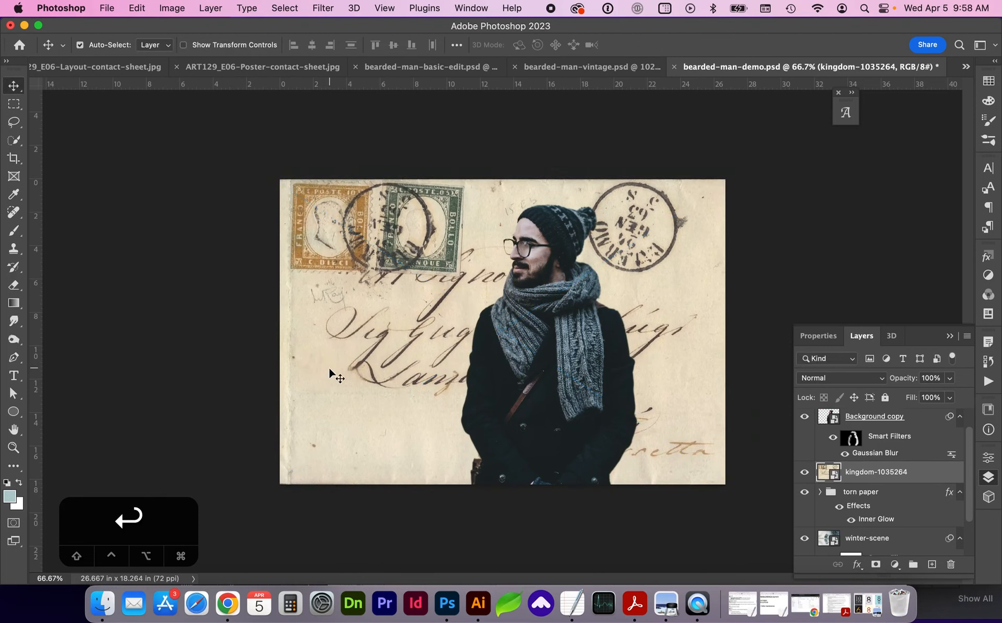
# Set the kingdom-1035264 layer's blend mode to Multiply and its opacity to 76%.
pyautogui.click(883, 383)
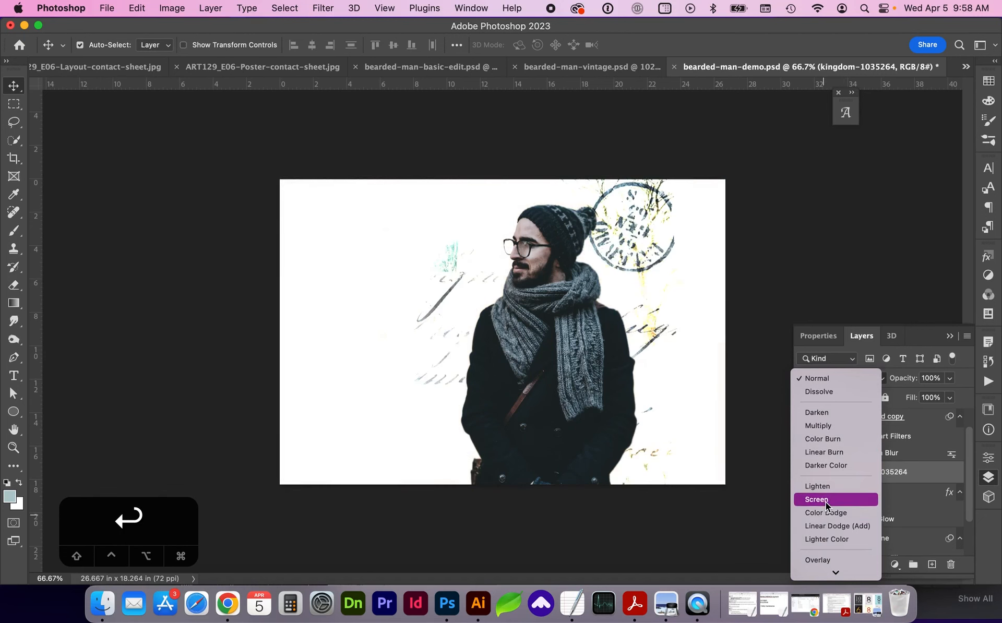
pyautogui.click(823, 427)
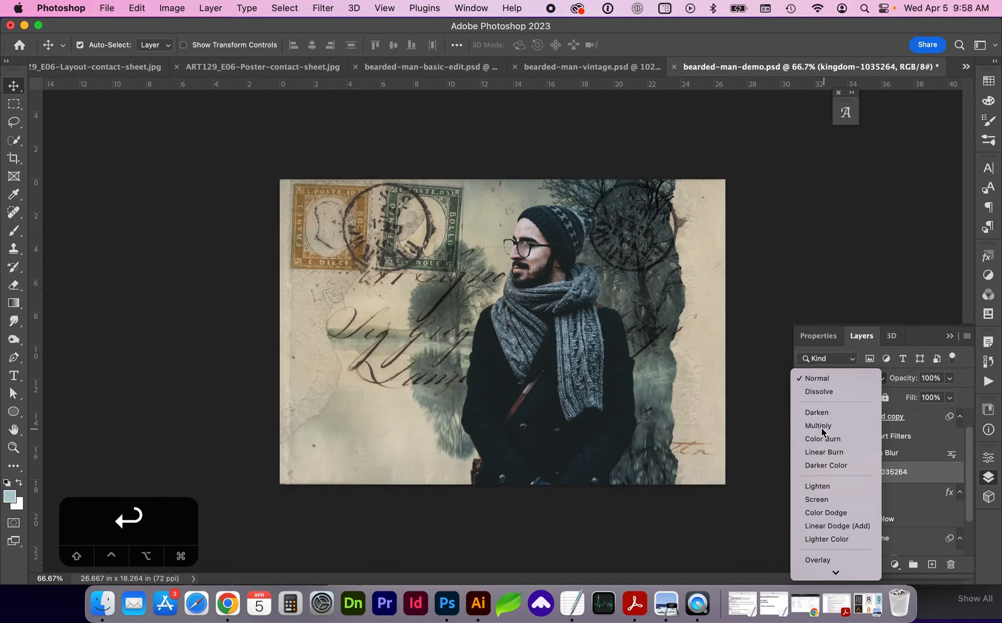
pyautogui.click(950, 378)
pyautogui.moveTo(931, 397)
pyautogui.mouseDown()
pyautogui.moveTo(917, 396)
pyautogui.moveTo(937, 397)
pyautogui.mouseUp()
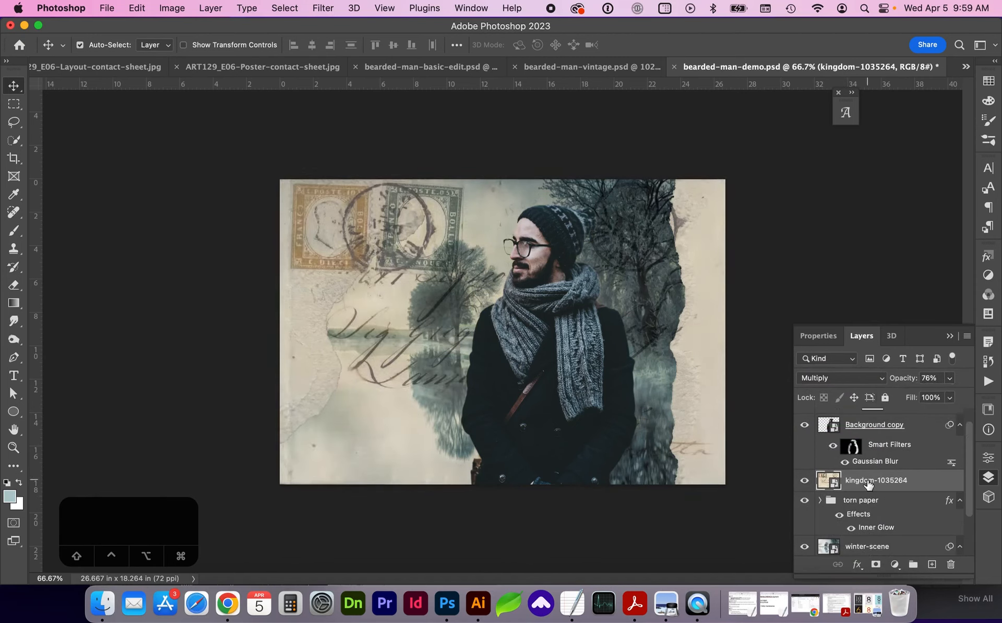
# Move the torn paper group to the top of the layer stack, above Color Fill 1.
pyautogui.scroll(2, 868, 485)
pyautogui.scroll(-2, 868, 485)
pyautogui.click(864, 499)
pyautogui.scroll(1, 869, 504)
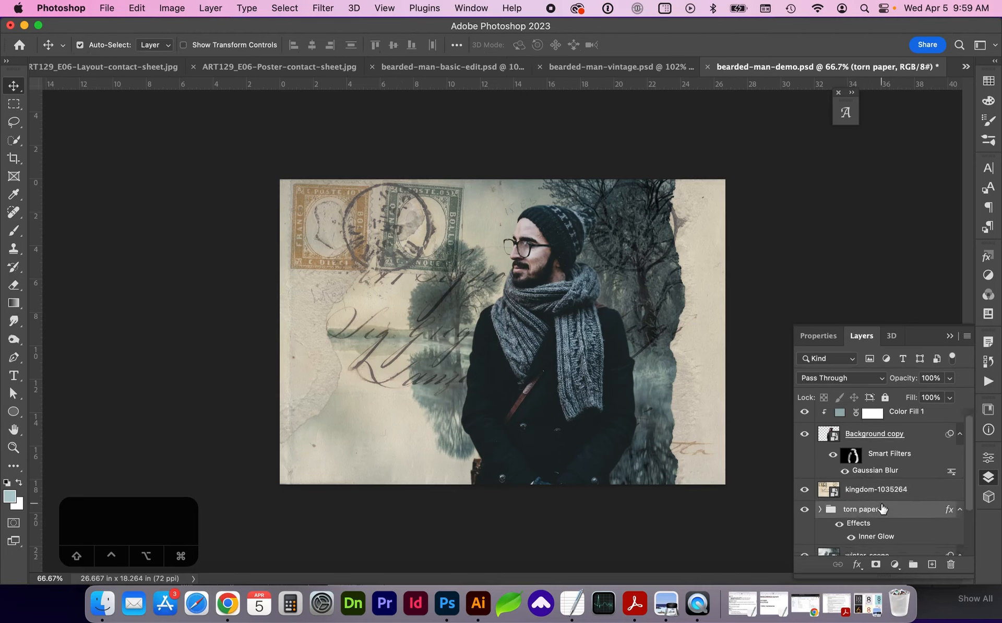
pyautogui.moveTo(862, 521); pyautogui.dragTo(859, 415)
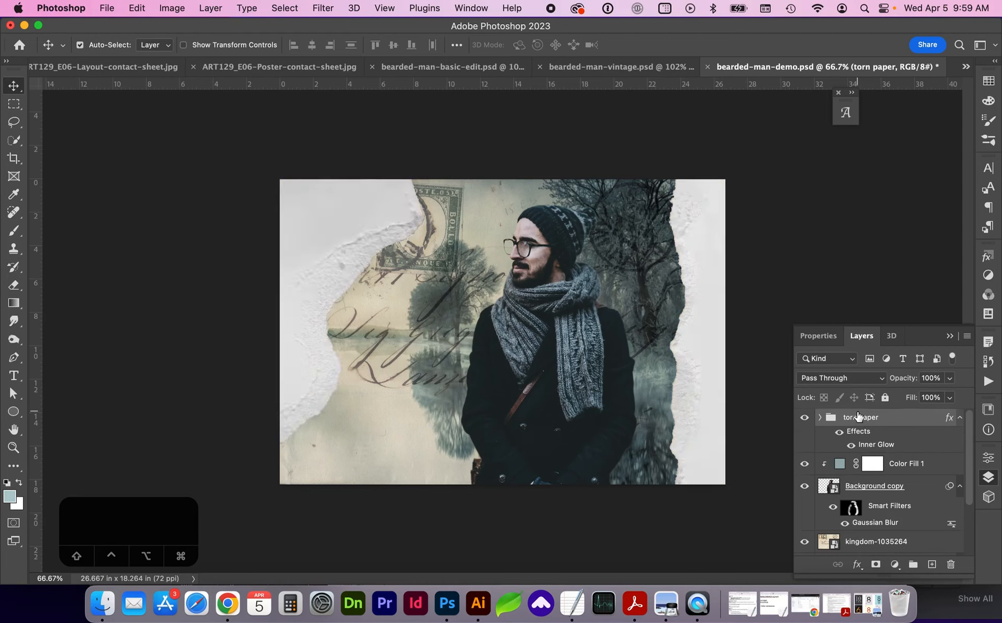
# Move the kingdom-1035264 layer between the torn paper group and Color Fill 1, and set its opacity to 67%.
pyautogui.click(839, 543)
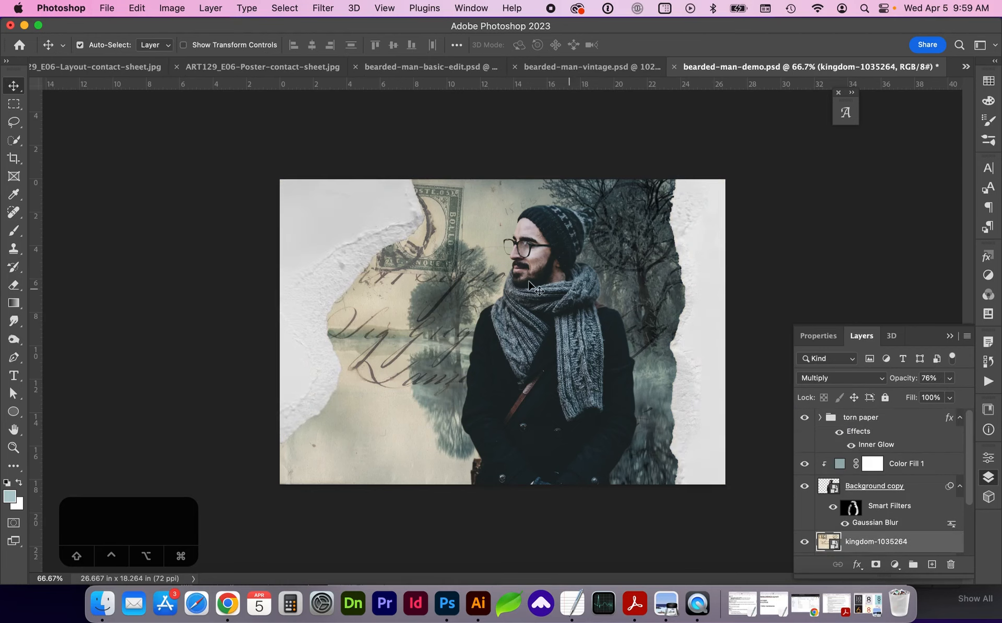
pyautogui.moveTo(868, 545); pyautogui.dragTo(887, 467)
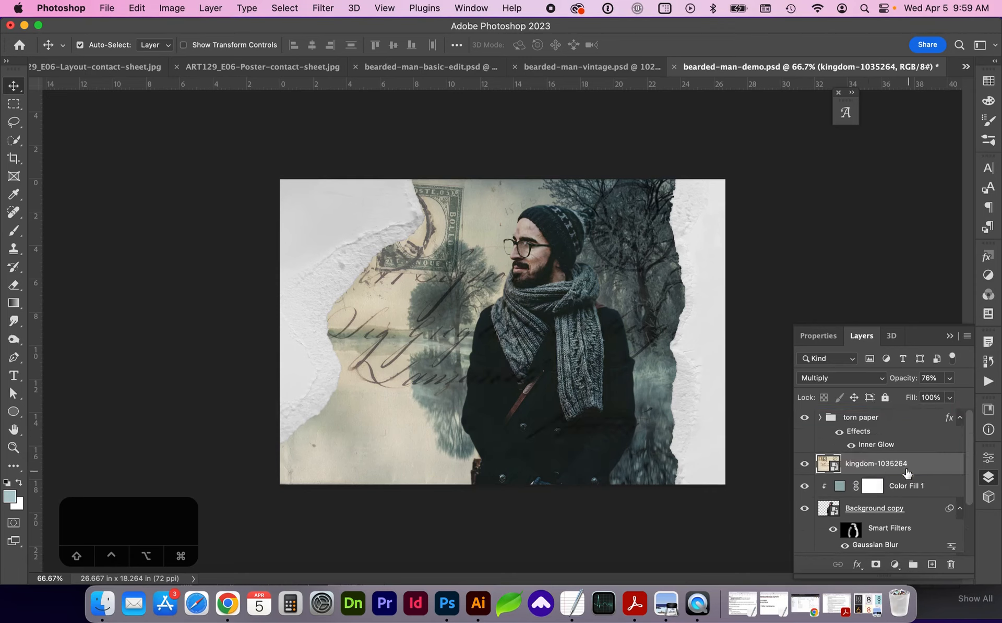
pyautogui.click(950, 378)
pyautogui.moveTo(940, 396); pyautogui.dragTo(943, 393)
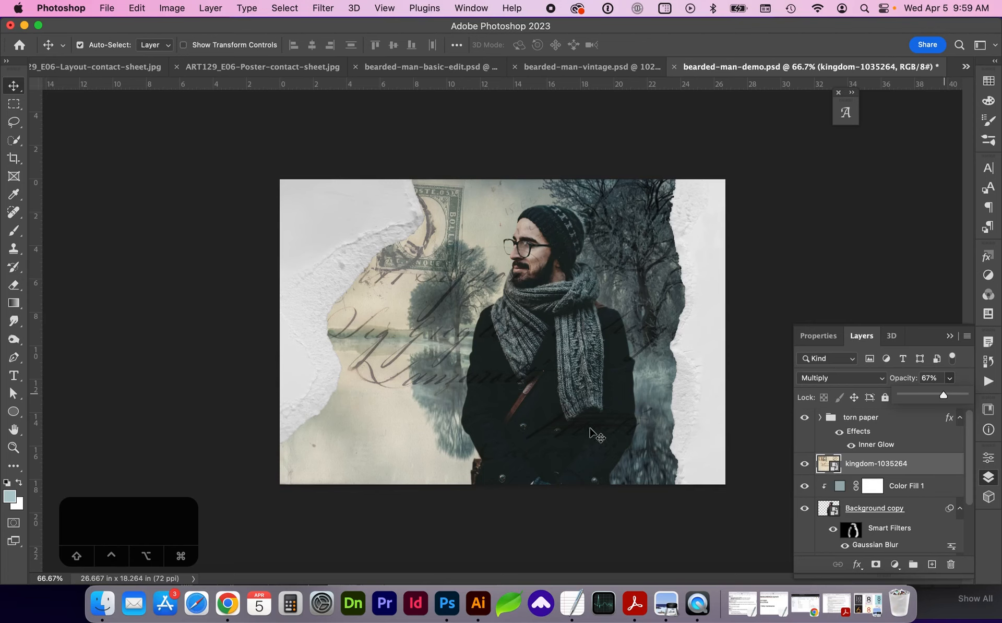
# Add a layer mask to the kingdom-1035264 layer and paint black over the coat with a 400 px brush at 23% opacity.
pyautogui.click(937, 463)
pyautogui.click(876, 566)
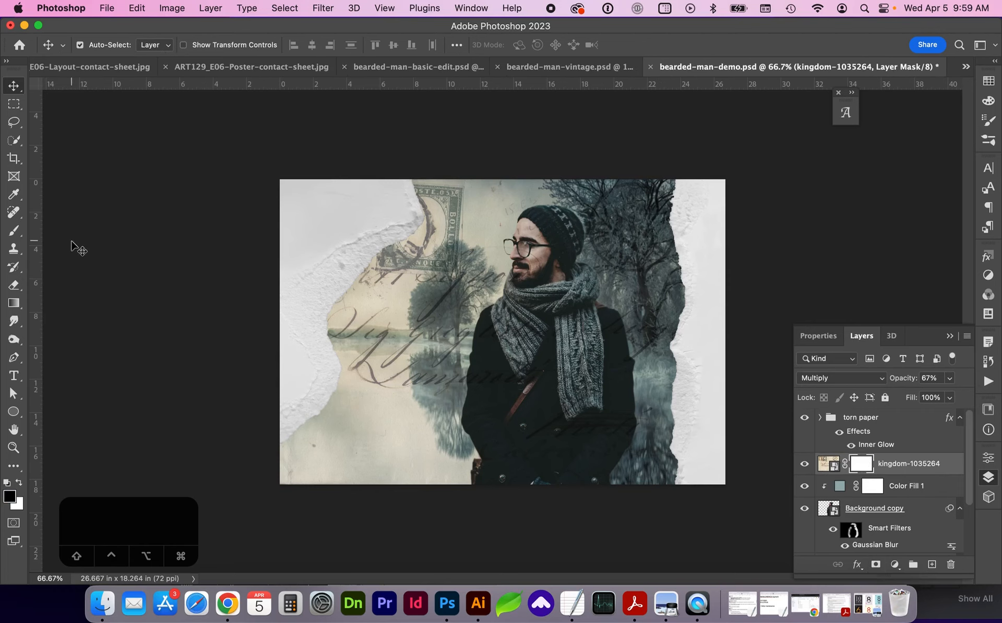
pyautogui.press('b')
pyautogui.press(']')
pyautogui.press(']')
pyautogui.press(']')
pyautogui.press(']')
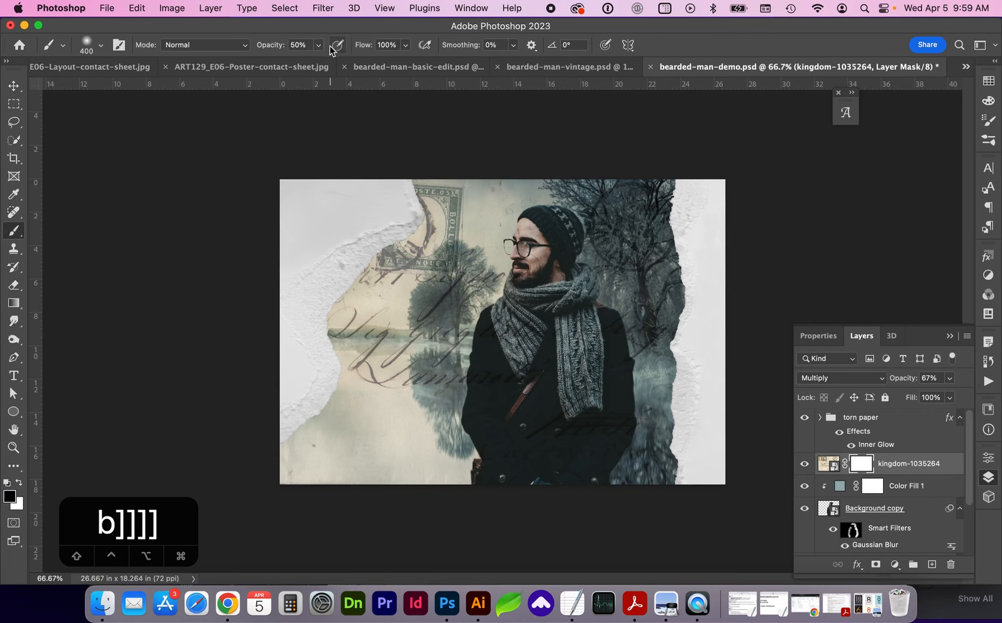
pyautogui.moveTo(318, 45); pyautogui.dragTo(301, 60)
pyautogui.press('super+0')
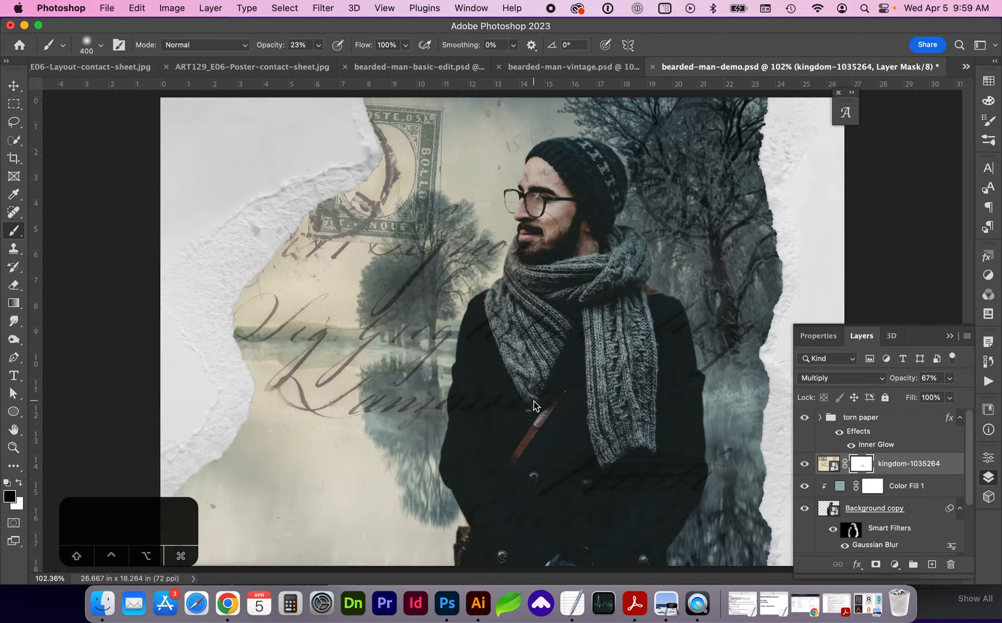
pyautogui.click(511, 410)
# Fade more of the handwriting across the coat by painting on the mask with a 200 px brush.
pyautogui.press('[')
pyautogui.press('[')
pyautogui.press('[')
pyautogui.moveTo(616, 469)
pyautogui.mouseDown()
pyautogui.moveTo(545, 485)
pyautogui.moveTo(555, 467)
pyautogui.mouseUp()
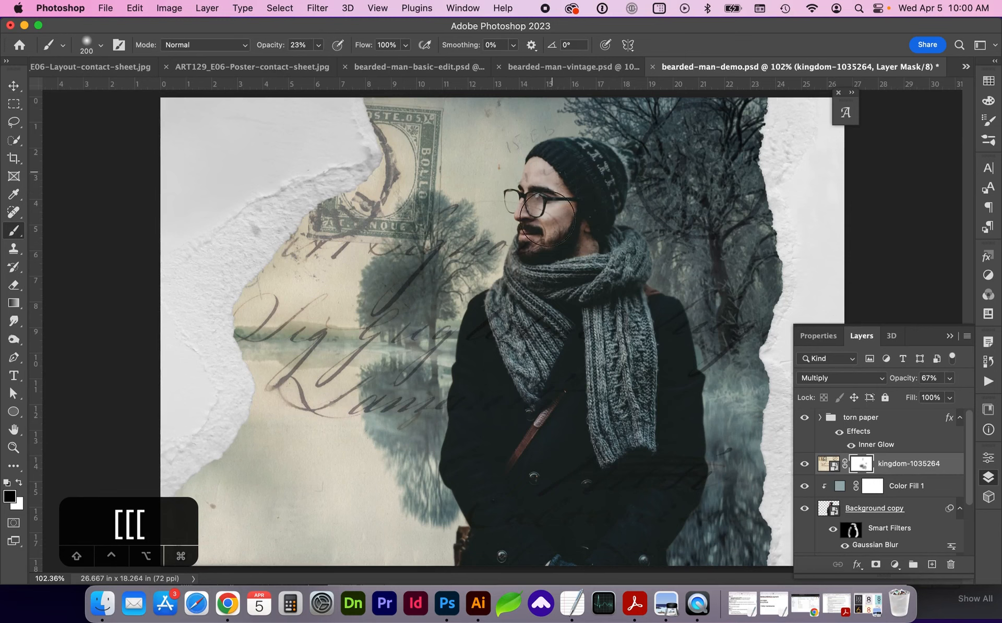
# Try to mask the envelope texture off the man's lower face with the brush at 100% opacity.
pyautogui.moveTo(319, 45)
pyautogui.mouseDown()
pyautogui.moveTo(342, 66)
pyautogui.moveTo(382, 65)
pyautogui.mouseUp()
pyautogui.moveTo(532, 235)
pyautogui.mouseDown()
pyautogui.moveTo(541, 177)
pyautogui.moveTo(538, 205)
pyautogui.moveTo(553, 241)
pyautogui.mouseUp()
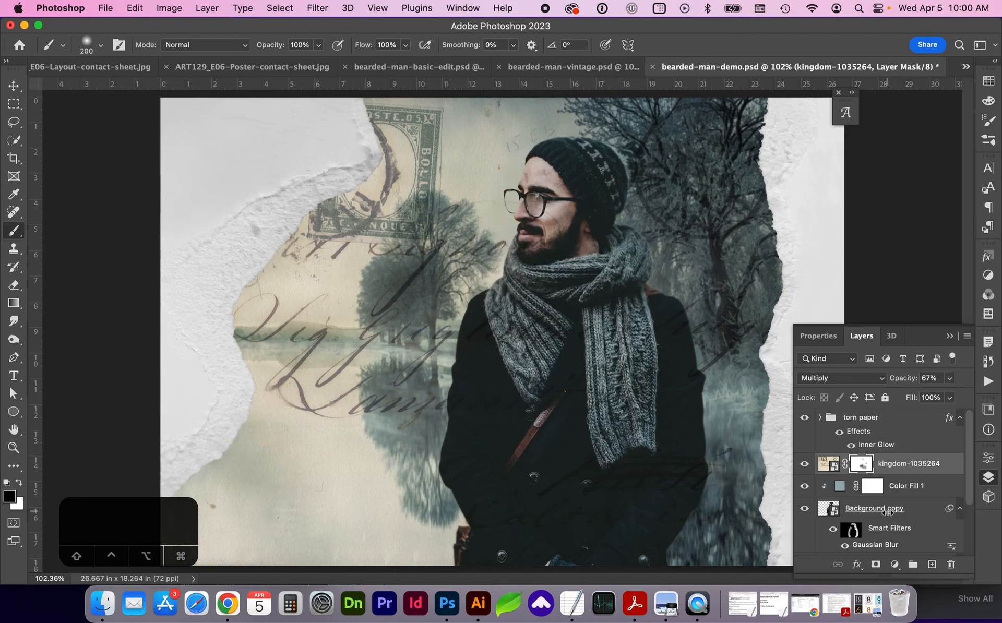
# Rasterize the kingdom-1035264 smart object so that its pixels can be retouched directly.
pyautogui.click(823, 465)
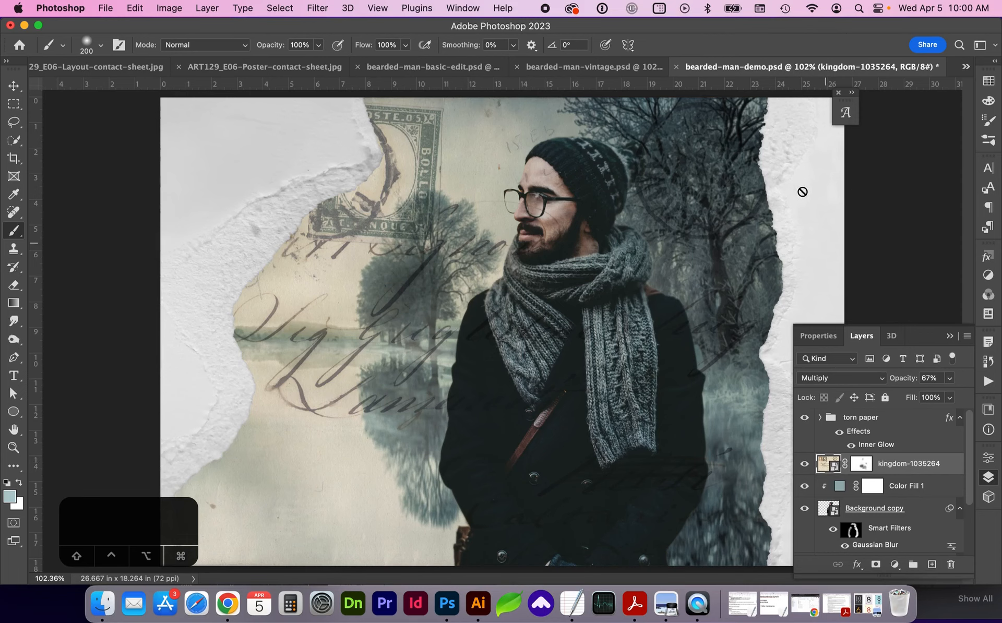
pyautogui.rightClick(932, 458)
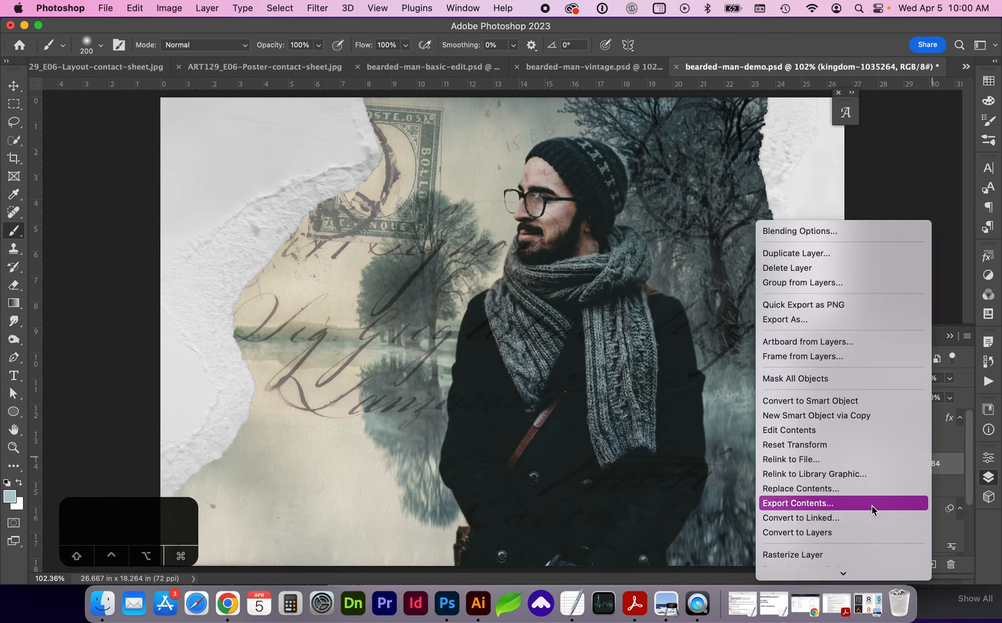
pyautogui.scroll(-3, 872, 506)
pyautogui.click(872, 506)
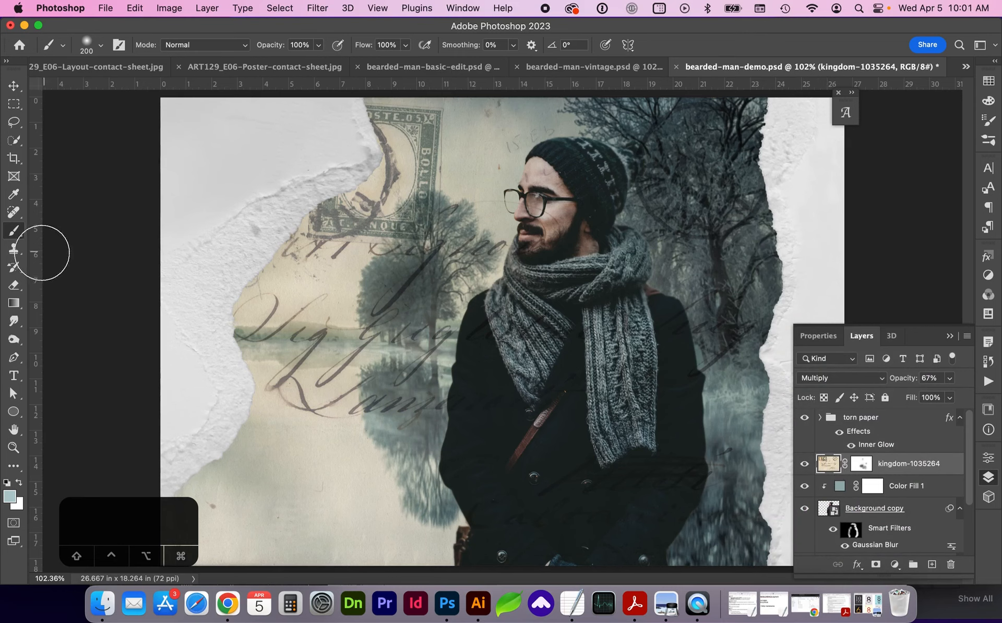
# Retouch the texture marks over the glasses lens with the Spot Healing Brush at 15 px.
pyautogui.click(12, 213)
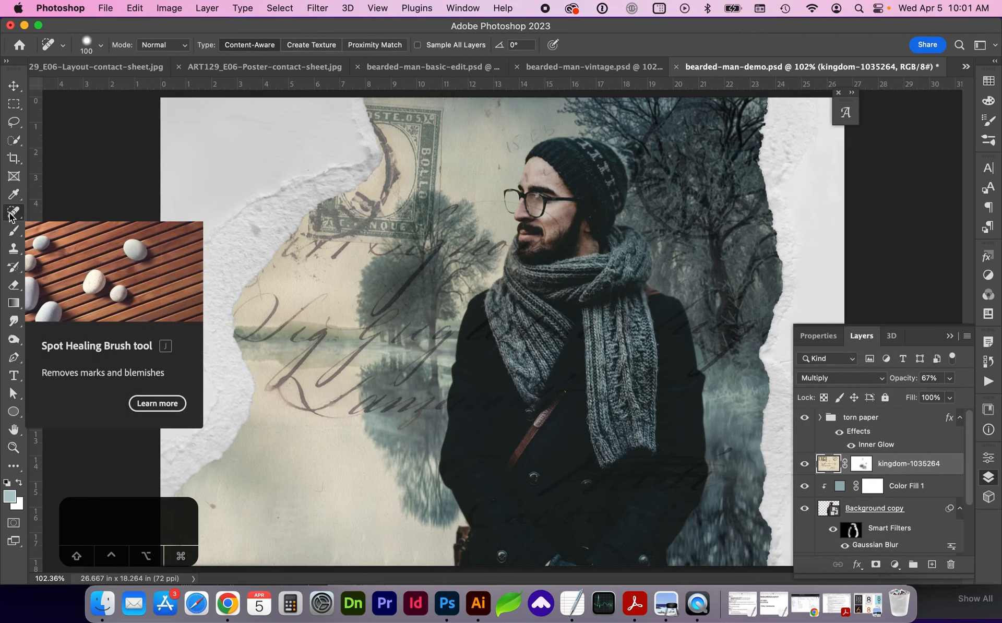
pyautogui.press('z')
pyautogui.moveTo(541, 212)
pyautogui.mouseDown()
pyautogui.moveTo(598, 274)
pyautogui.moveTo(621, 273)
pyautogui.mouseUp()
pyautogui.press('[')
pyautogui.press('[')
pyautogui.press('[')
pyautogui.press('[')
pyautogui.press('[')
pyautogui.press('[')
pyautogui.press('[')
pyautogui.press('[')
pyautogui.press('[')
pyautogui.press('[')
pyautogui.press('[')
pyautogui.press('[')
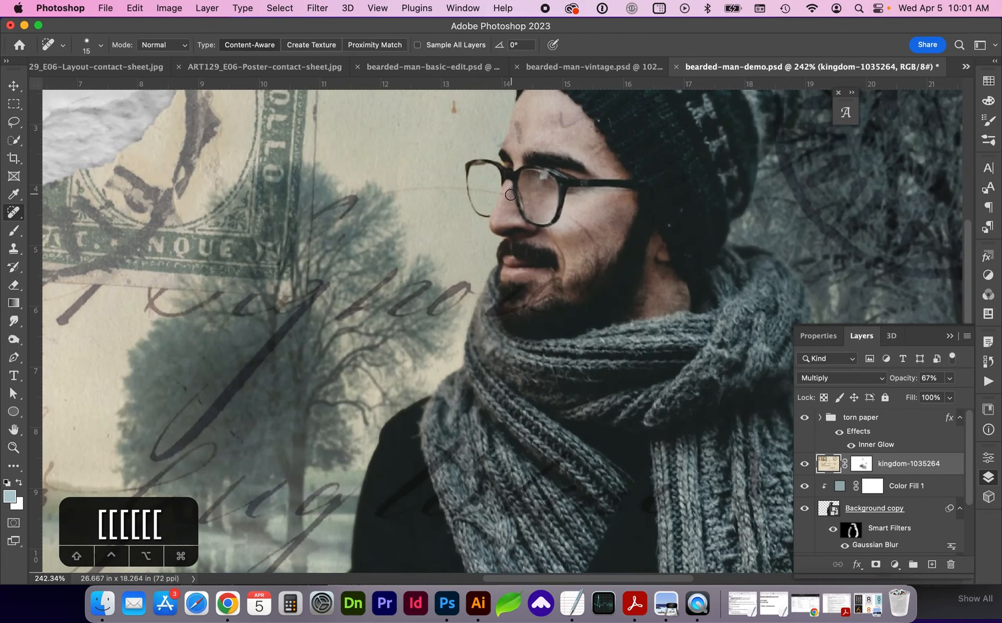
pyautogui.moveTo(541, 203); pyautogui.dragTo(528, 225)
# Clone clean paper over the marks on the forehead, using a soft 30 px Clone Stamp at 46% opacity.
pyautogui.click(23, 247)
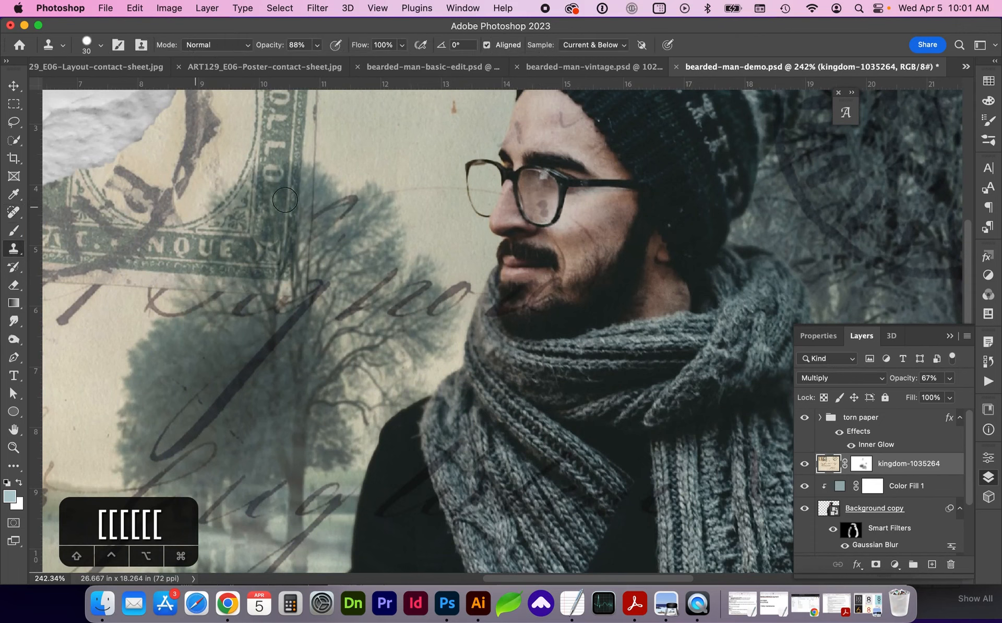
pyautogui.keyDown('alt'); pyautogui.click(450, 154); pyautogui.keyUp('alt')
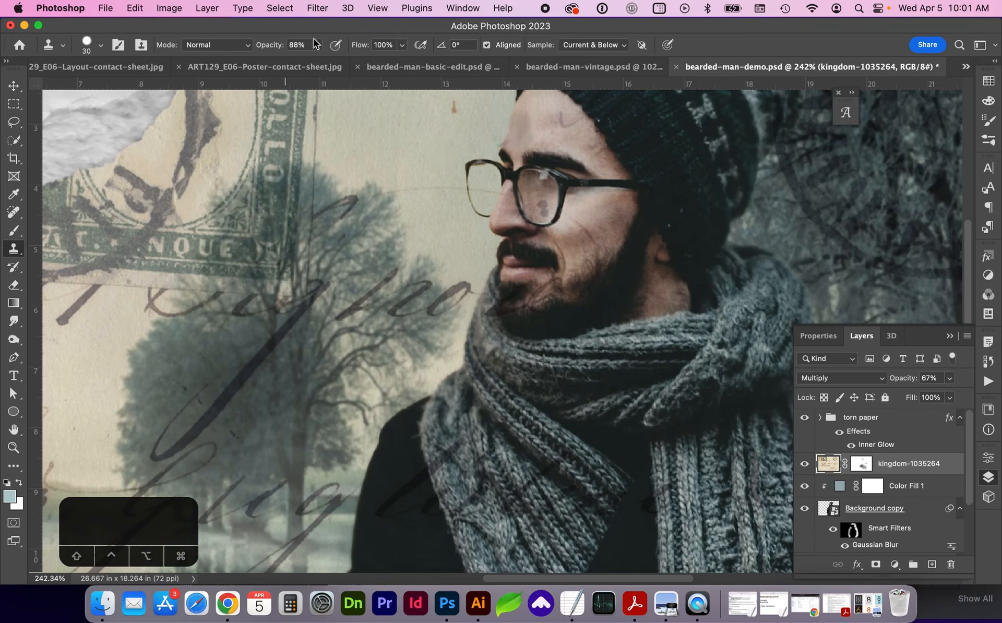
pyautogui.moveTo(316, 45); pyautogui.dragTo(290, 63)
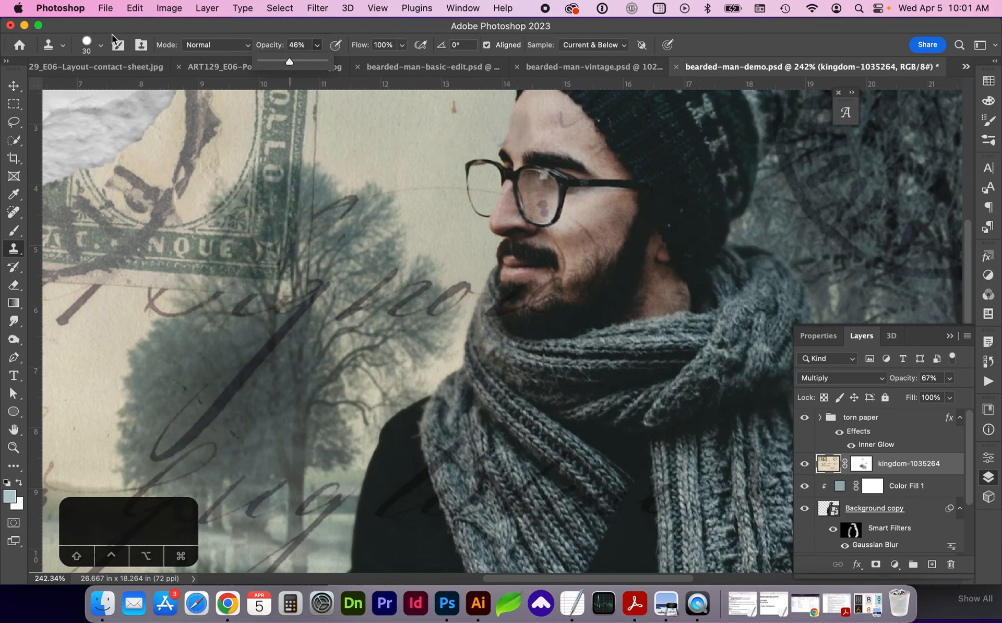
pyautogui.click(101, 45)
pyautogui.moveTo(106, 117); pyautogui.dragTo(89, 120)
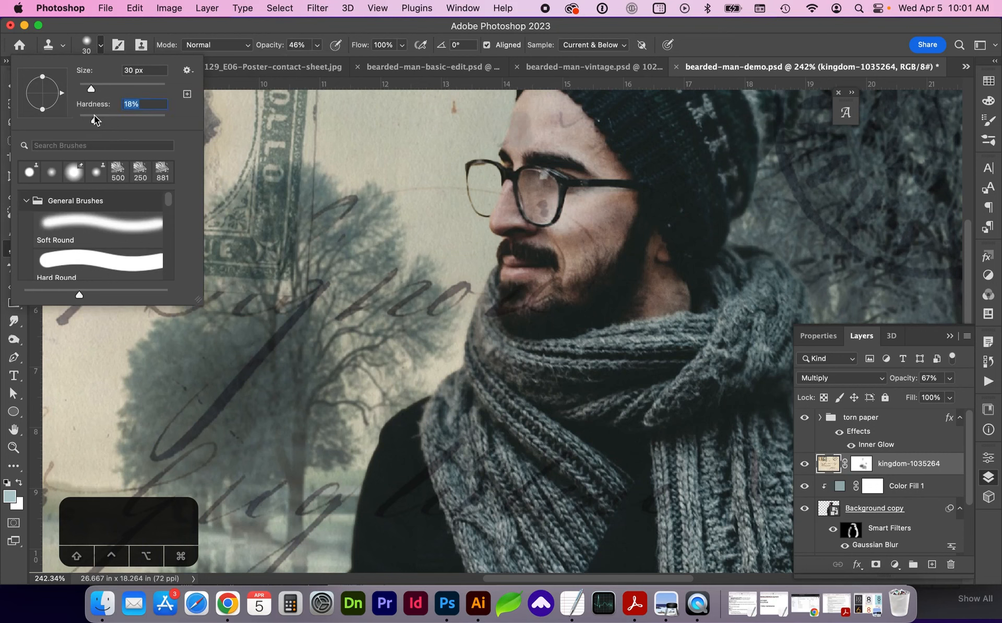
pyautogui.click(243, 26)
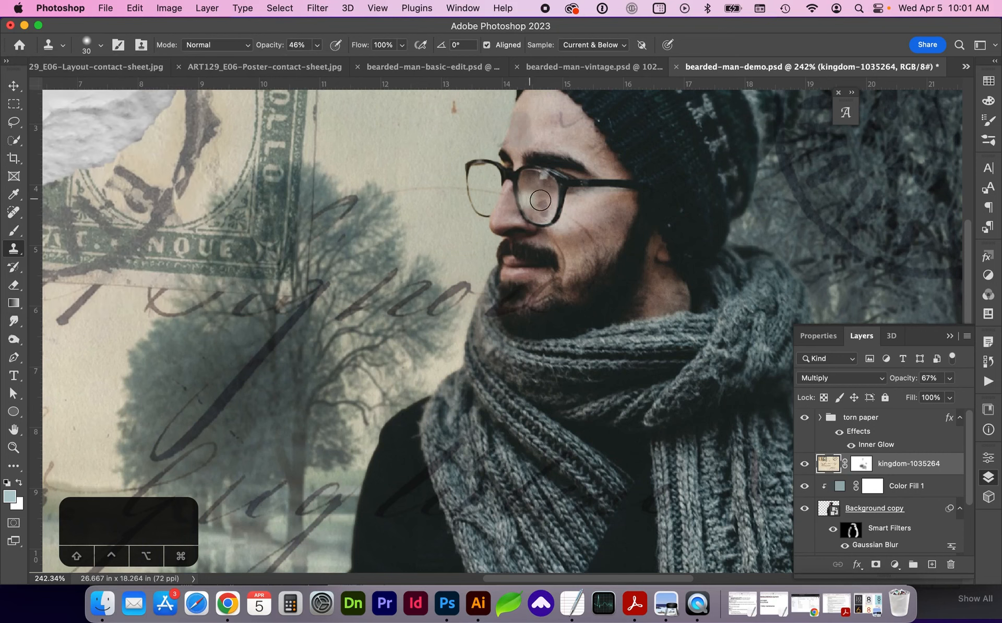
pyautogui.moveTo(559, 117); pyautogui.dragTo(551, 118)
pyautogui.moveTo(569, 121); pyautogui.dragTo(559, 115)
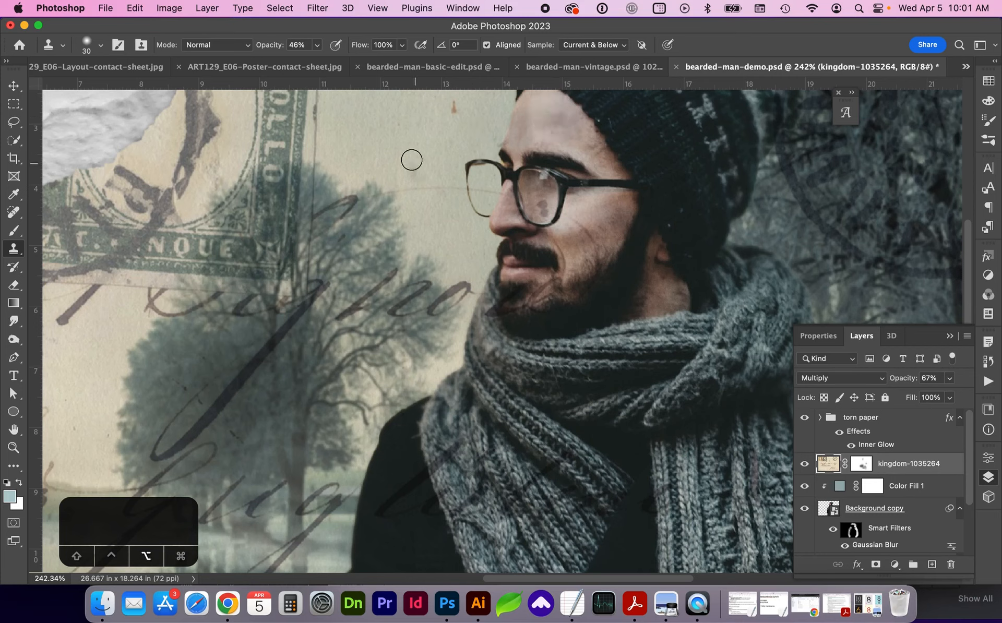
# Clone clean paper over the remaining texture marks on the lens, cheek and nose, raising the Clone Stamp opacity to 79%.
pyautogui.keyDown('alt'); pyautogui.click(398, 130); pyautogui.keyUp('alt')
pyautogui.moveTo(546, 212); pyautogui.dragTo(540, 206)
pyautogui.press('7')
pyautogui.press('9')
pyautogui.moveTo(598, 258); pyautogui.dragTo(594, 233)
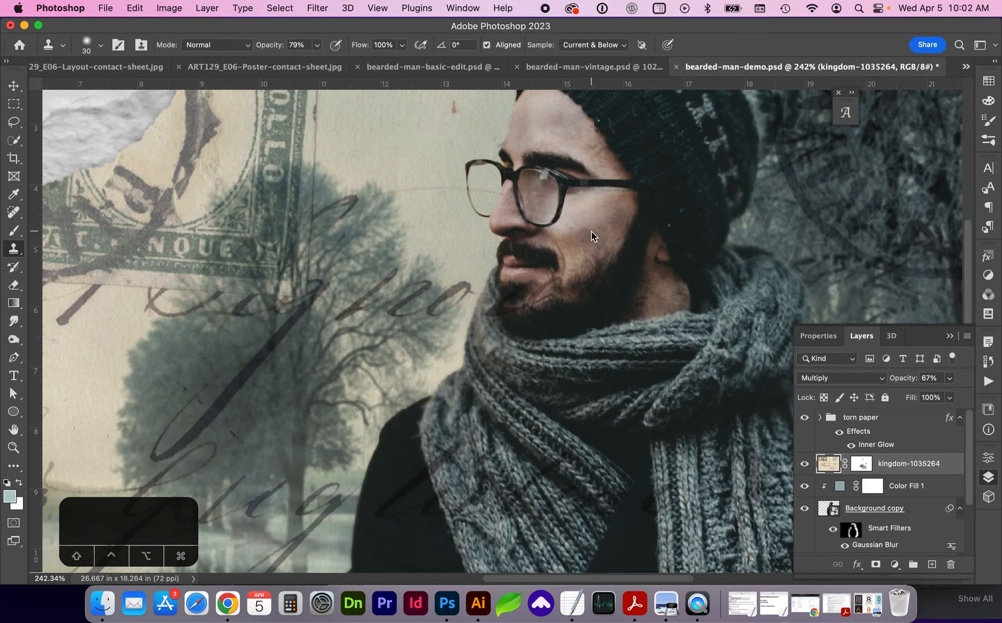
pyautogui.keyDown('alt'); pyautogui.click(420, 131); pyautogui.keyUp('alt')
pyautogui.moveTo(485, 193); pyautogui.dragTo(519, 206)
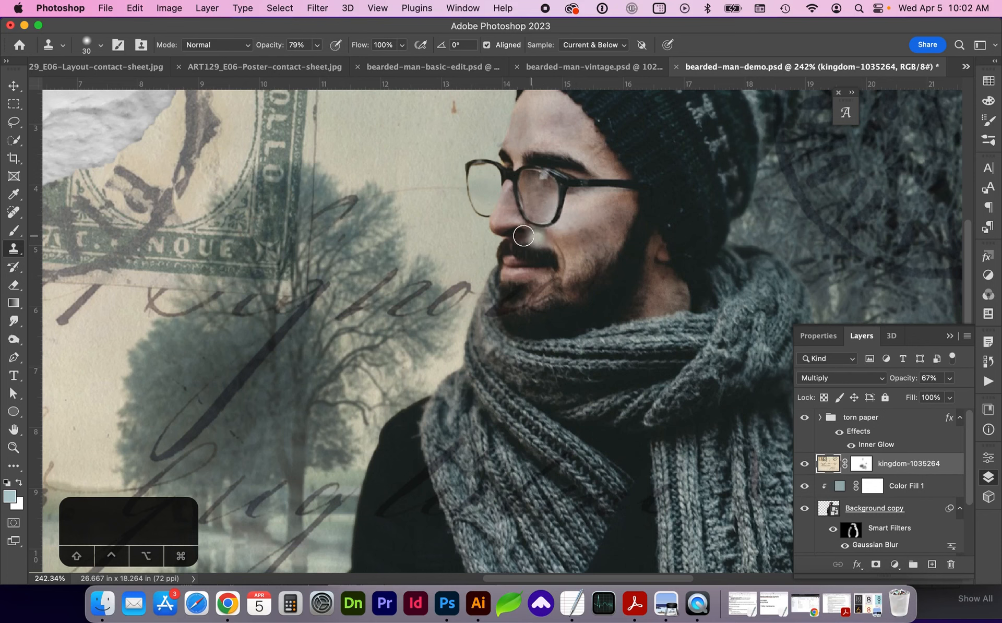
pyautogui.press('super+0')
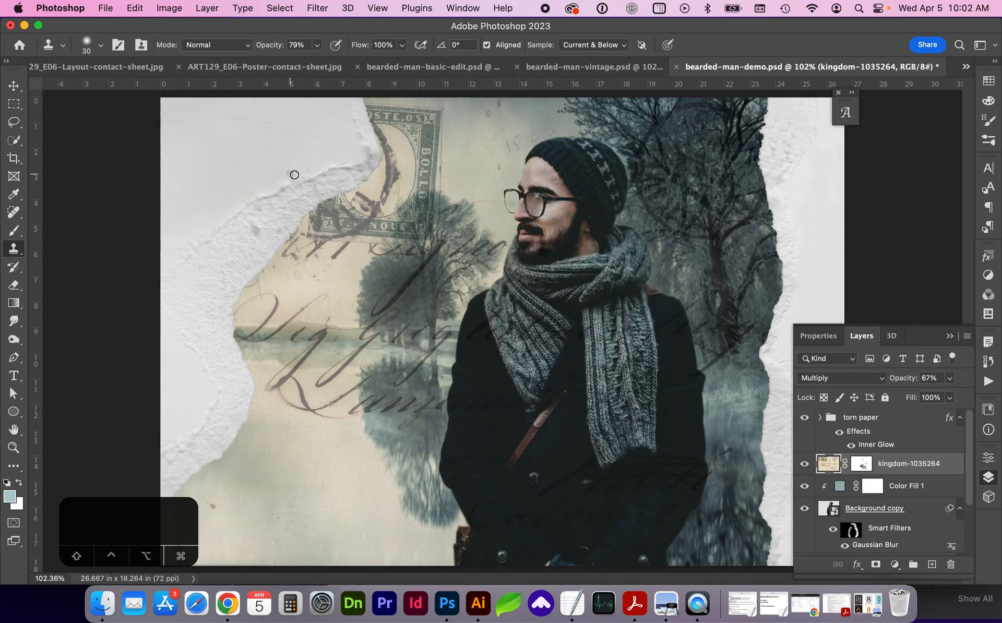
# Add a Solid Color fill layer above the Background layer, using beige #dbd5c1 sampled from the old paper texture.
pyautogui.scroll(-3, 915, 504)
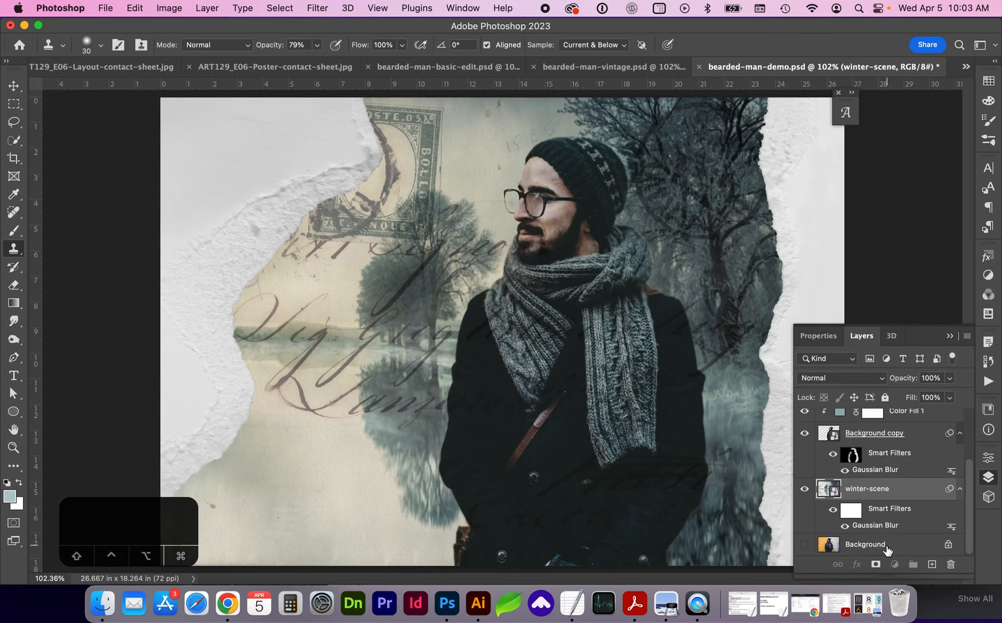
pyautogui.click(897, 544)
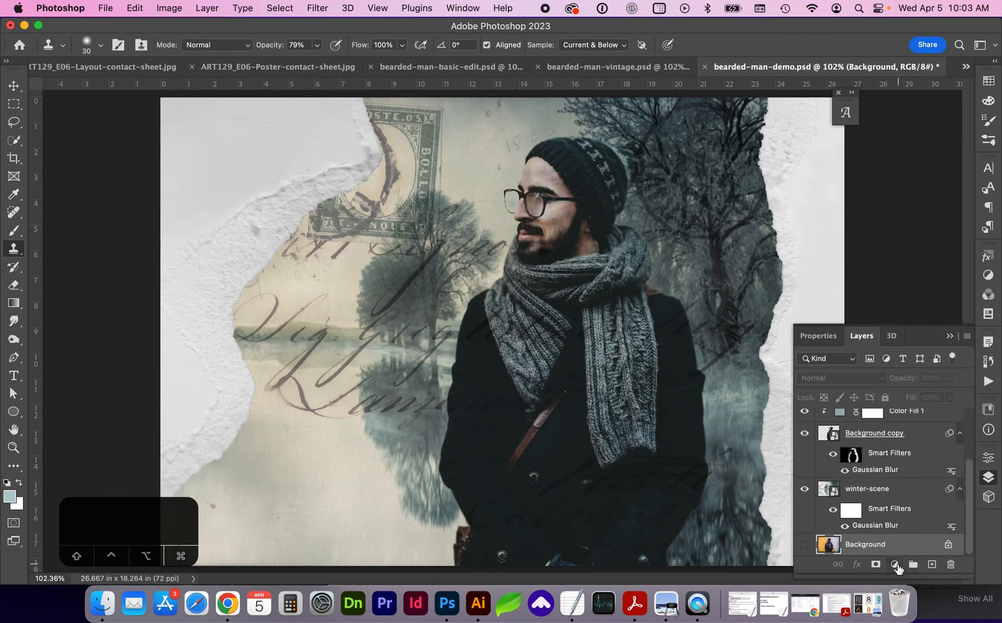
pyautogui.click(896, 565)
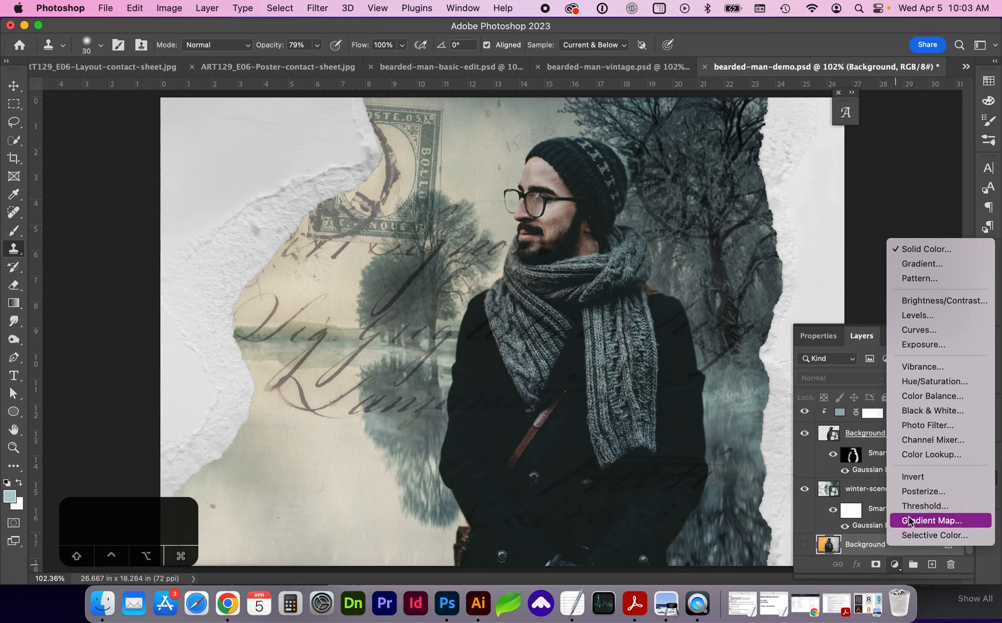
pyautogui.click(911, 251)
pyautogui.click(473, 184)
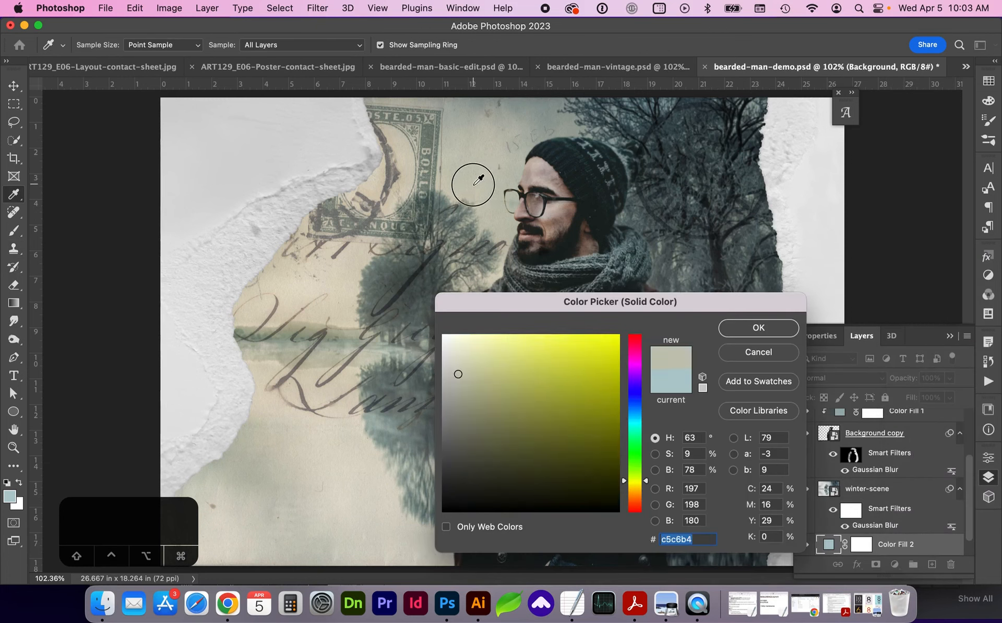
pyautogui.moveTo(356, 314); pyautogui.dragTo(341, 283)
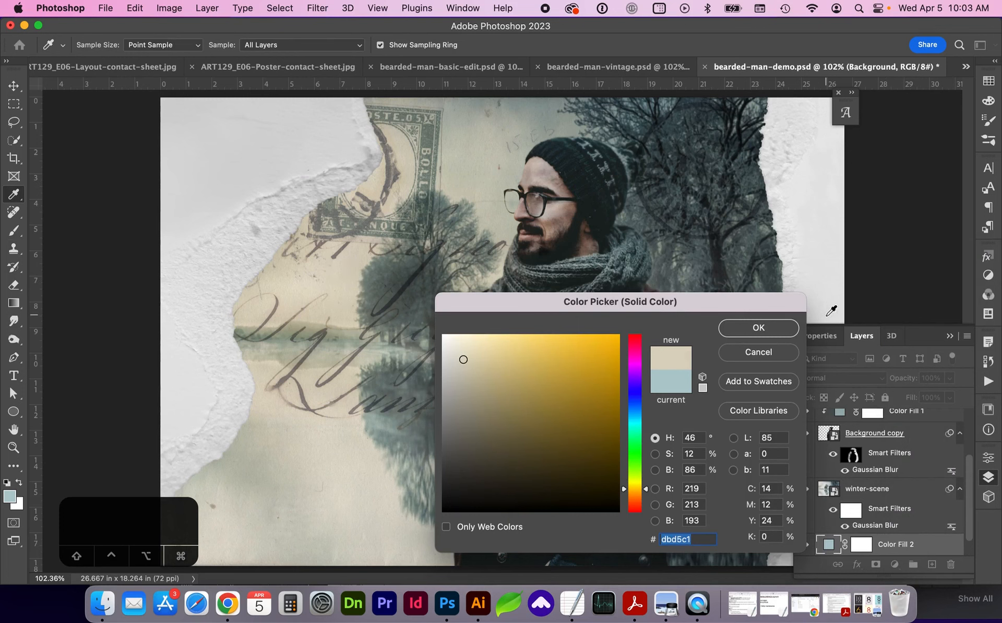
pyautogui.click(759, 328)
# Clip the beige fill to the torn paper group at the top of the layer stack and blend it as Multiply at 35% opacity.
pyautogui.moveTo(896, 545); pyautogui.dragTo(887, 399)
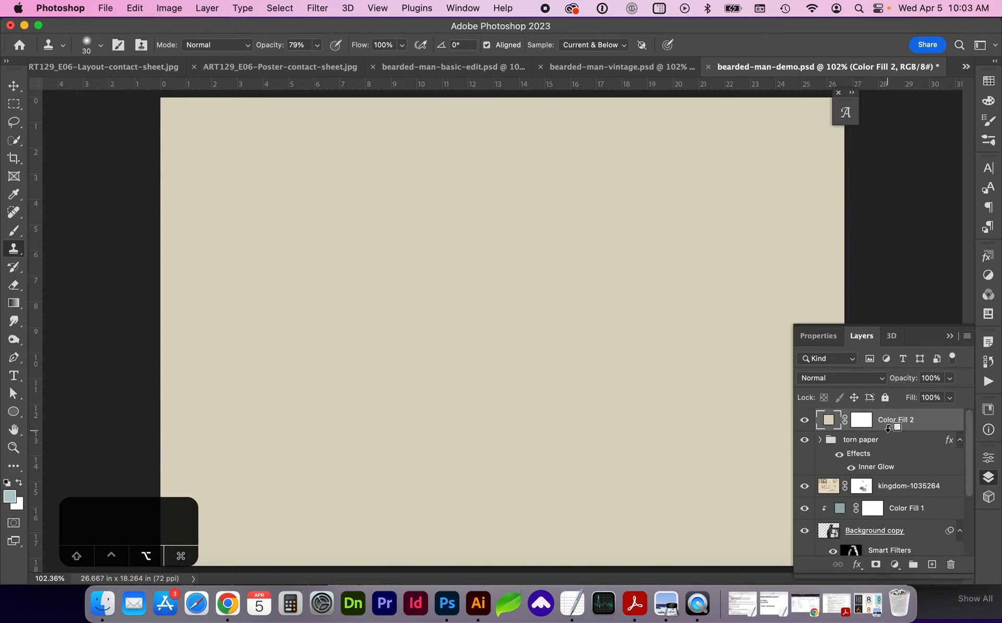
pyautogui.keyDown('alt'); pyautogui.click(871, 430); pyautogui.keyUp('alt')
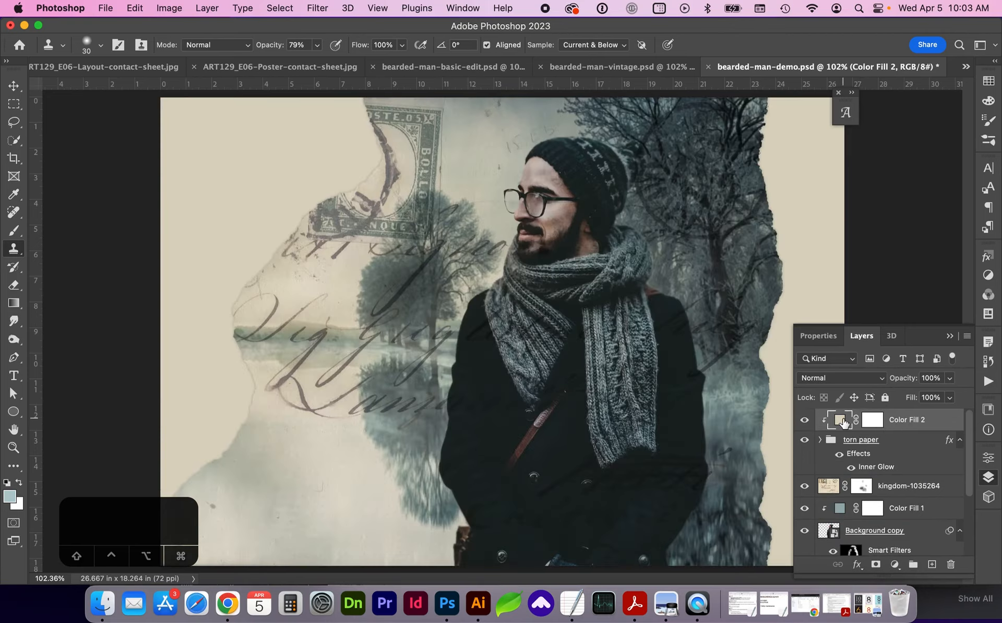
pyautogui.click(836, 378)
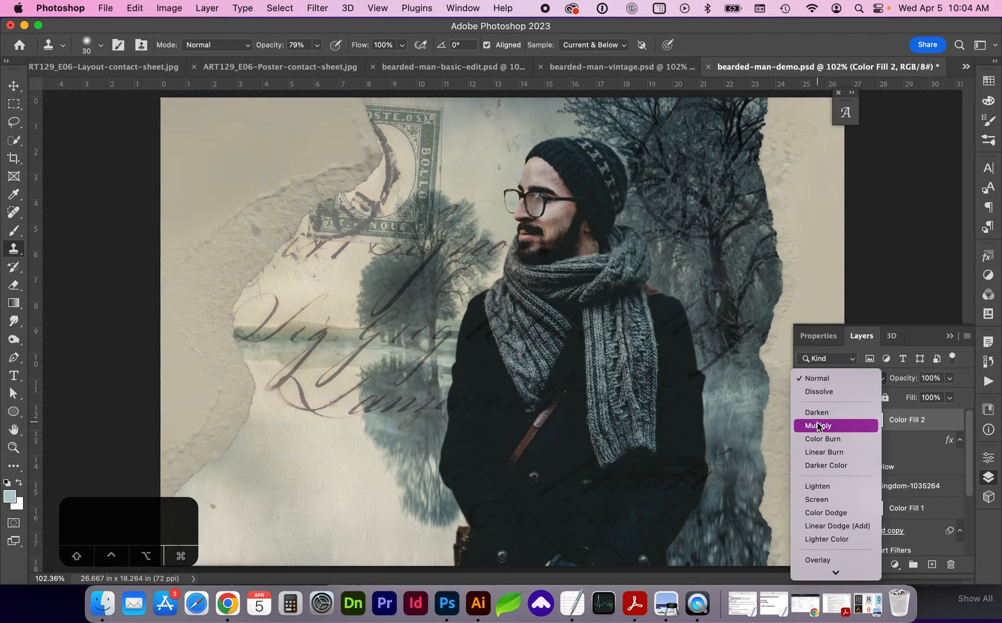
pyautogui.click(817, 425)
pyautogui.click(950, 378)
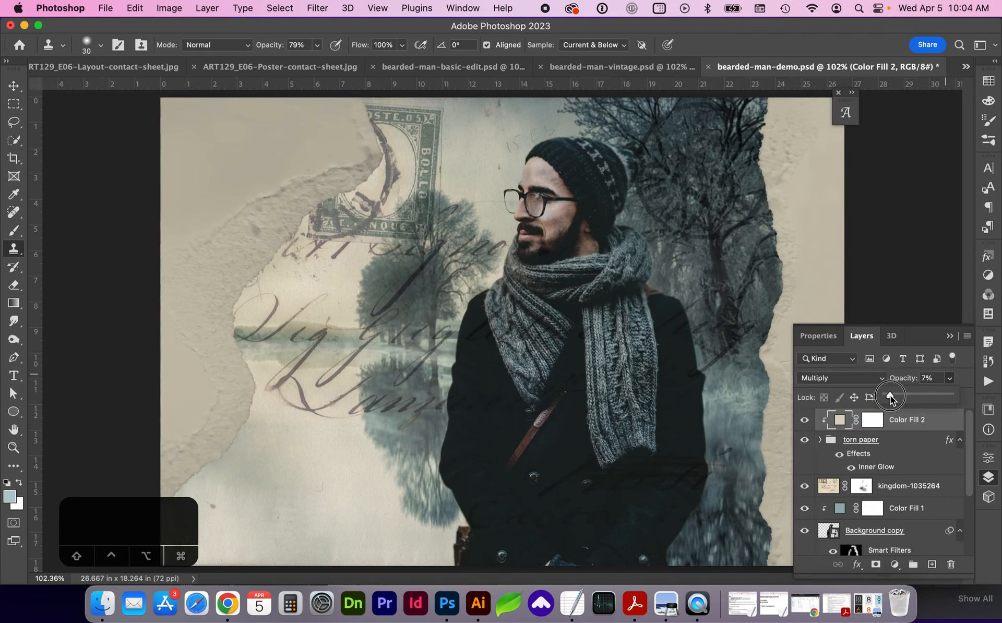
pyautogui.moveTo(890, 396); pyautogui.dragTo(910, 395)
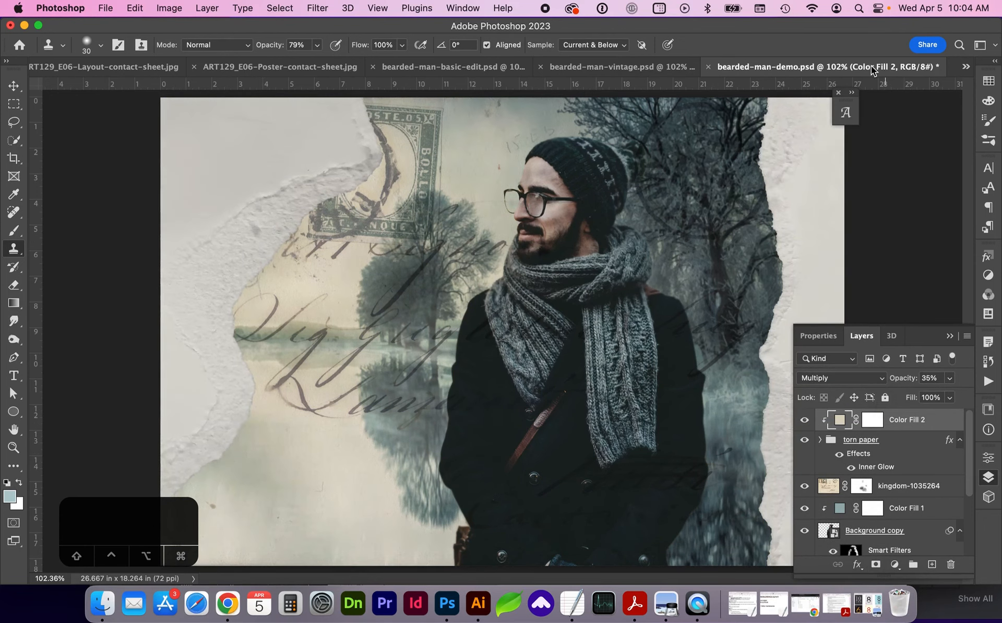
# Preview democratic-republic-of-vietnam-6233804.jpg in Finder's textures folder and place it into the bearded-man-demo.psd composite.
pyautogui.click(103, 603)
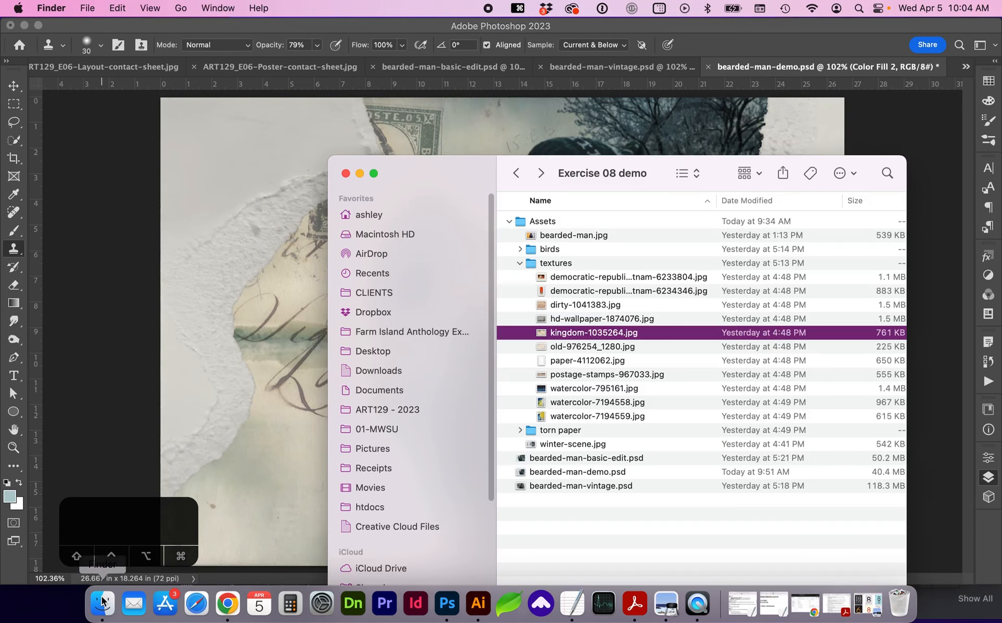
pyautogui.click(562, 275)
pyautogui.press('space')
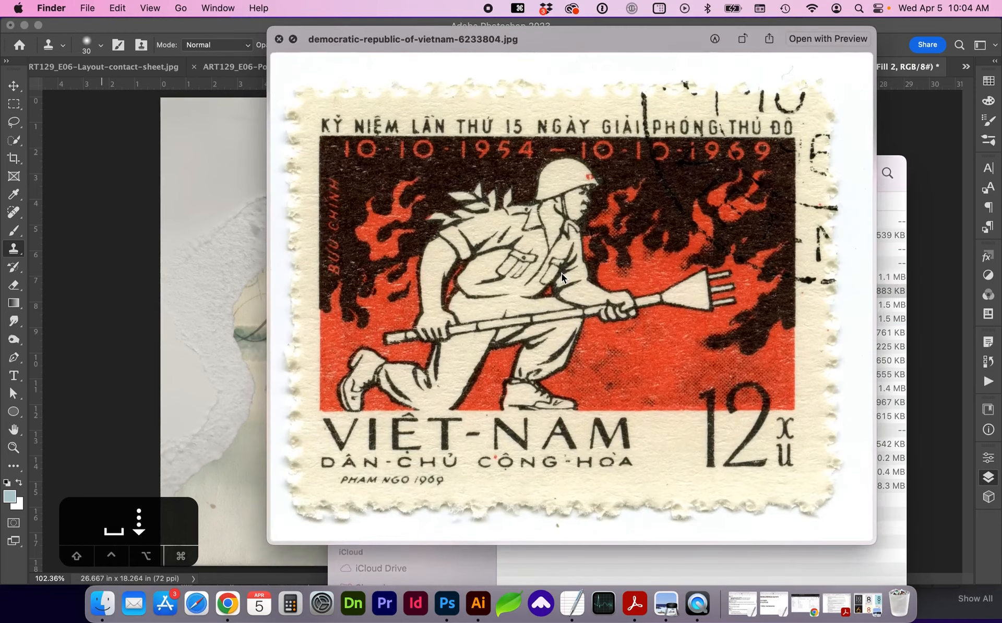
pyautogui.press('space')
pyautogui.moveTo(590, 282); pyautogui.dragTo(282, 308)
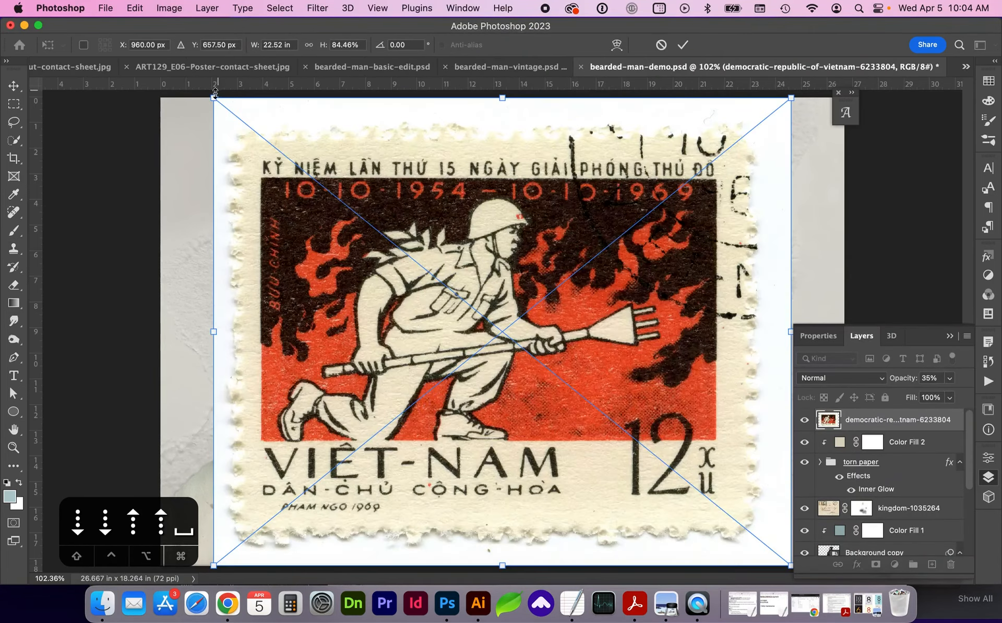
# Scale down the placed stamp, tilt it slightly clockwise and position it over the torn paper edge at the image's upper right.
pyautogui.moveTo(215, 94); pyautogui.dragTo(613, 417)
pyautogui.moveTo(637, 470); pyautogui.dragTo(654, 224)
pyautogui.moveTo(622, 326); pyautogui.dragTo(663, 290)
pyautogui.moveTo(818, 291); pyautogui.dragTo(812, 301)
pyautogui.press('Return')
# Select the stamp along its perforated edge with Quick Selection and mask out the white background around it.
pyautogui.press('z')
pyautogui.moveTo(771, 205); pyautogui.dragTo(818, 254)
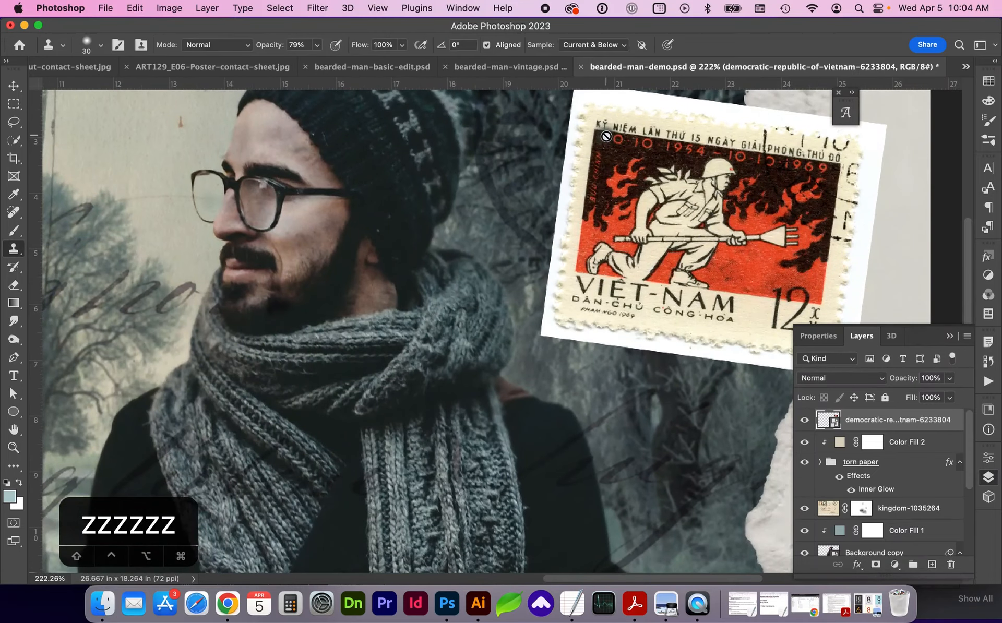
pyautogui.click(11, 142)
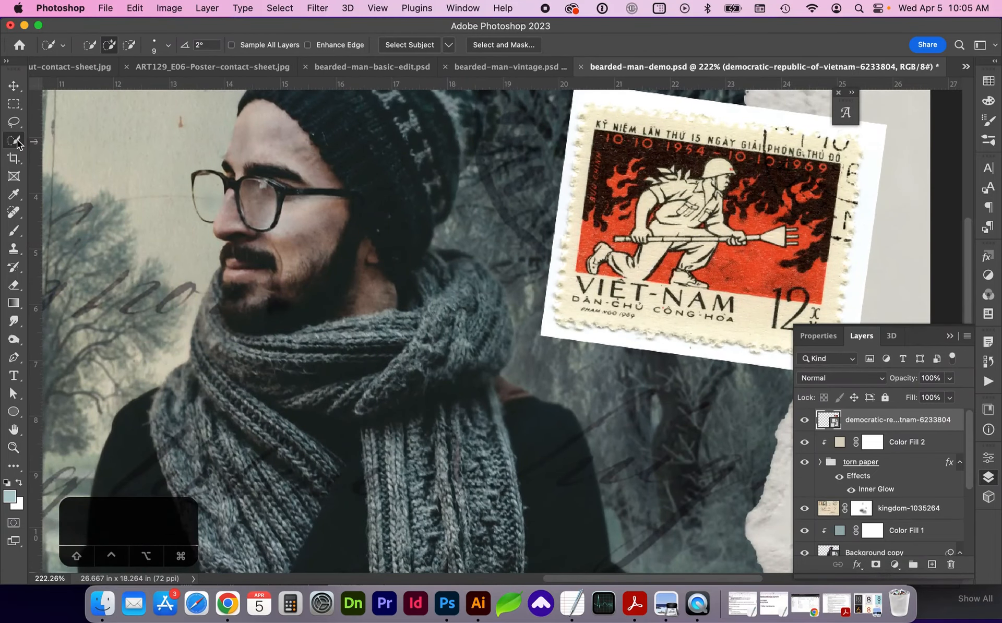
pyautogui.press('w')
pyautogui.click(409, 45)
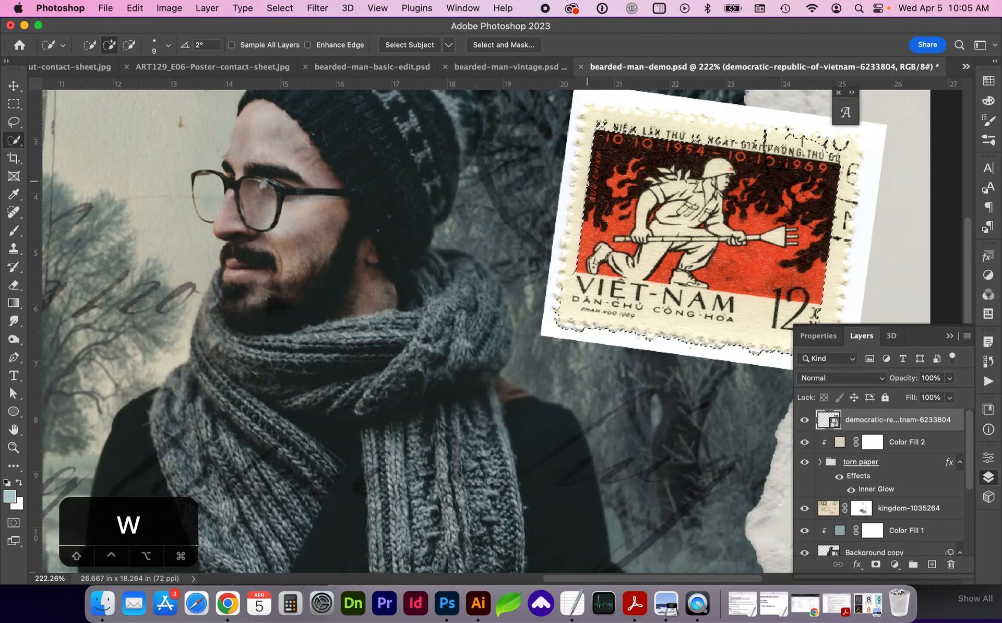
pyautogui.moveTo(581, 193)
pyautogui.mouseDown()
pyautogui.moveTo(576, 151)
pyautogui.moveTo(593, 119)
pyautogui.moveTo(752, 130)
pyautogui.moveTo(842, 154)
pyautogui.moveTo(827, 308)
pyautogui.moveTo(731, 313)
pyautogui.moveTo(566, 294)
pyautogui.mouseUp()
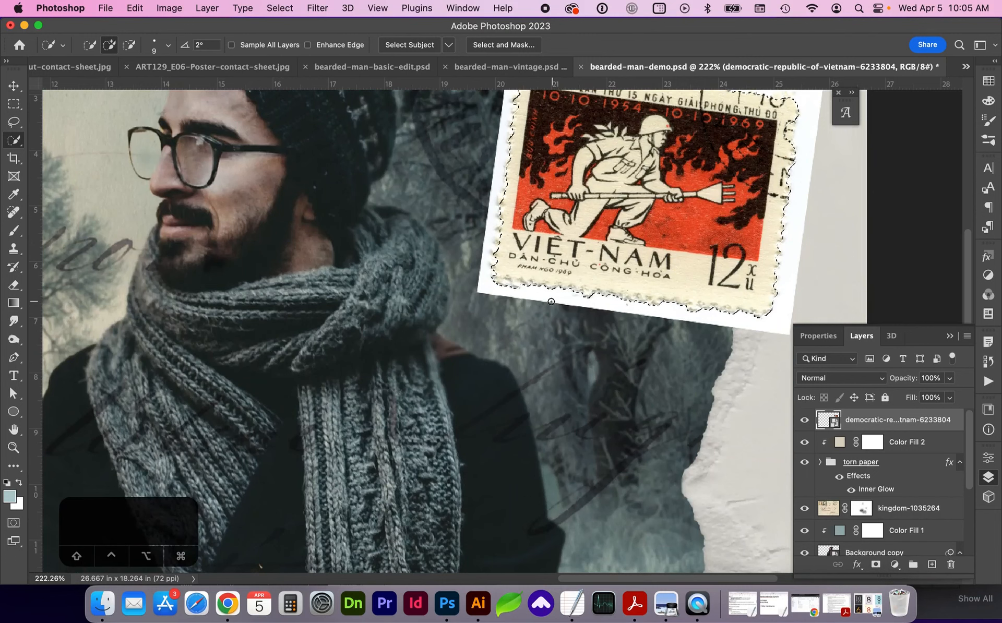
pyautogui.press('alt')
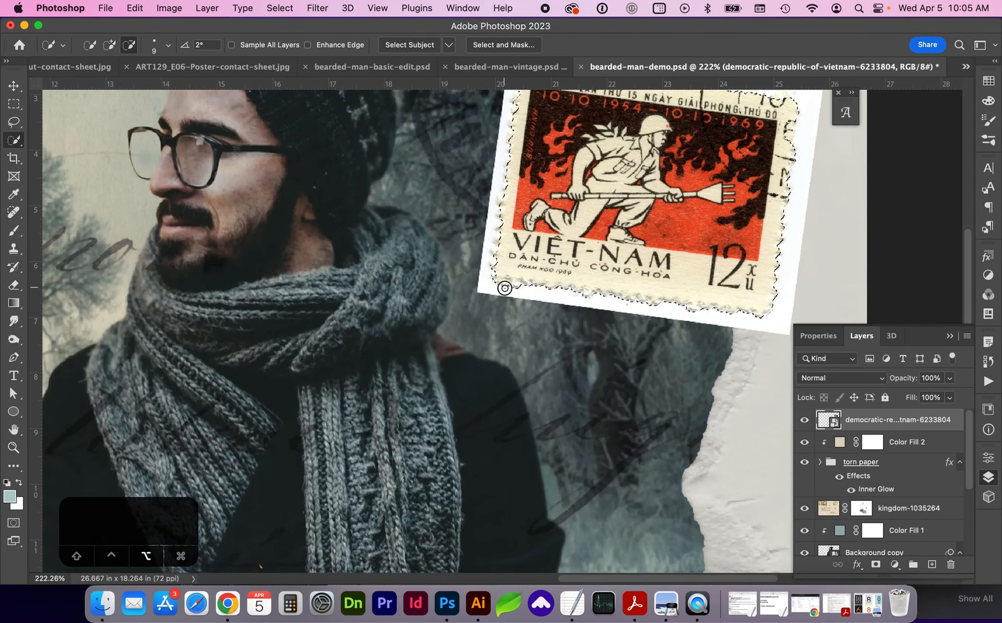
pyautogui.scroll(3, 774, 360)
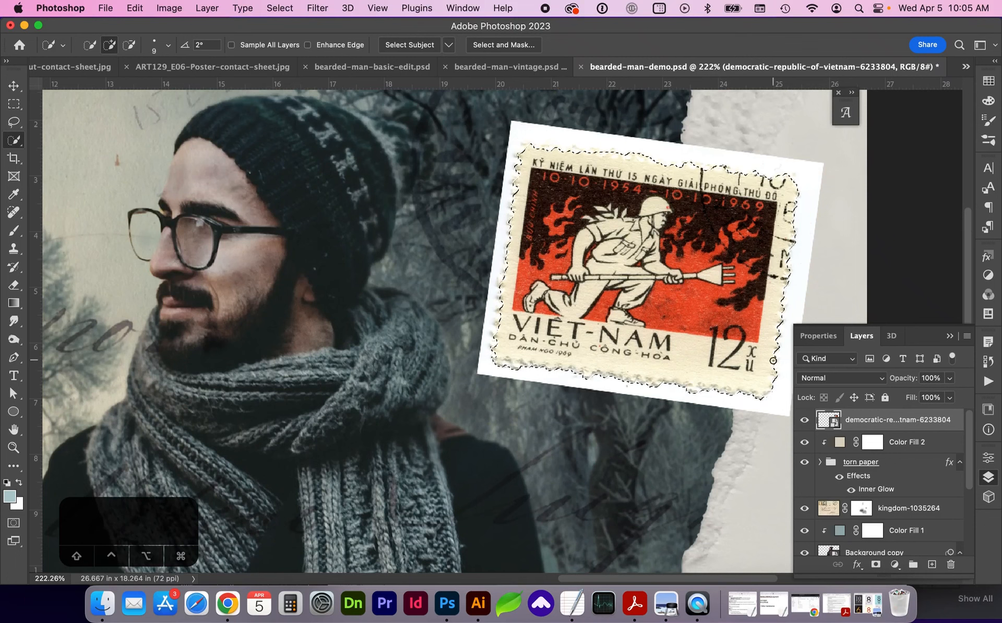
pyautogui.click(877, 565)
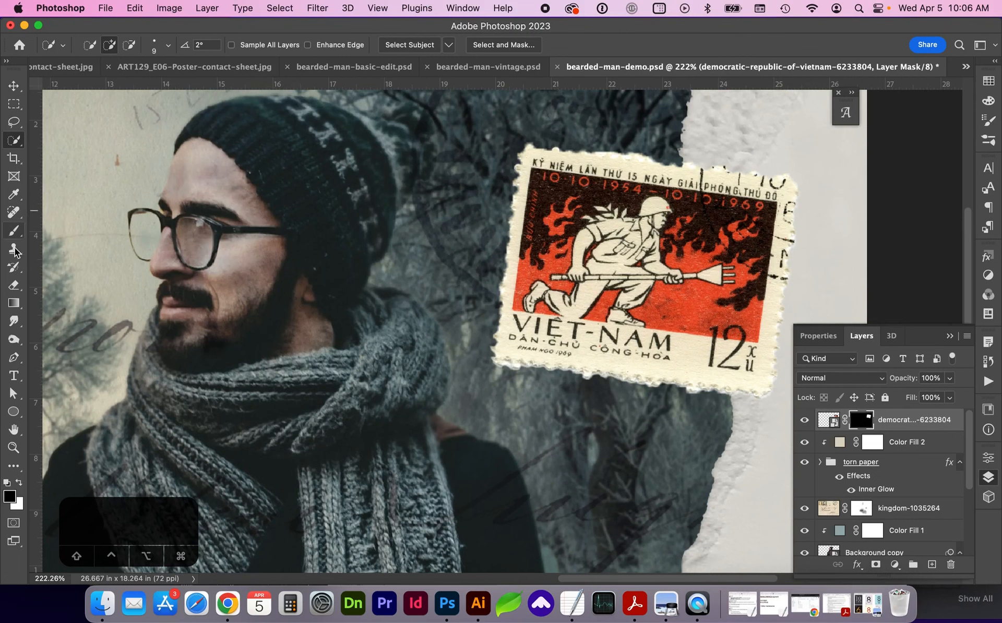
# Paint black on the stamp's layer mask with a 9 px brush to clean the white fringe along its lower-left edge.
pyautogui.press('b')
pyautogui.press('[')
pyautogui.press('[')
pyautogui.press('[')
pyautogui.press('[')
pyautogui.press('[')
pyautogui.press('[')
pyautogui.press('[')
pyautogui.press('[')
pyautogui.press('[')
pyautogui.press('[')
pyautogui.press('[')
pyautogui.press('[')
pyautogui.press('[')
pyautogui.press('[')
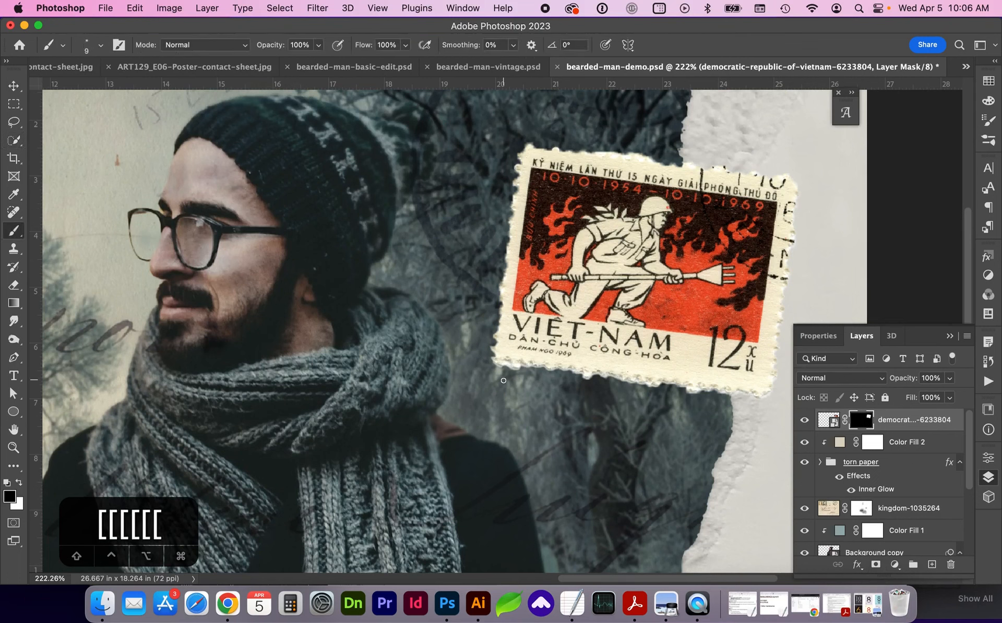
pyautogui.click(101, 45)
pyautogui.moveTo(119, 119); pyautogui.dragTo(133, 119)
pyautogui.click(309, 38)
pyautogui.press('z')
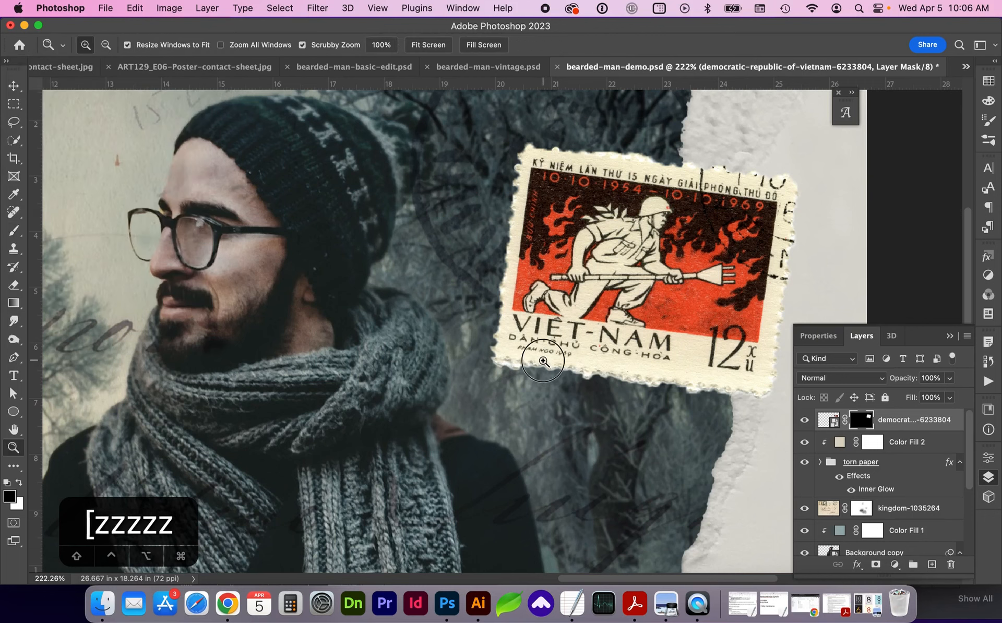
pyautogui.moveTo(541, 363); pyautogui.dragTo(587, 380)
pyautogui.press('b')
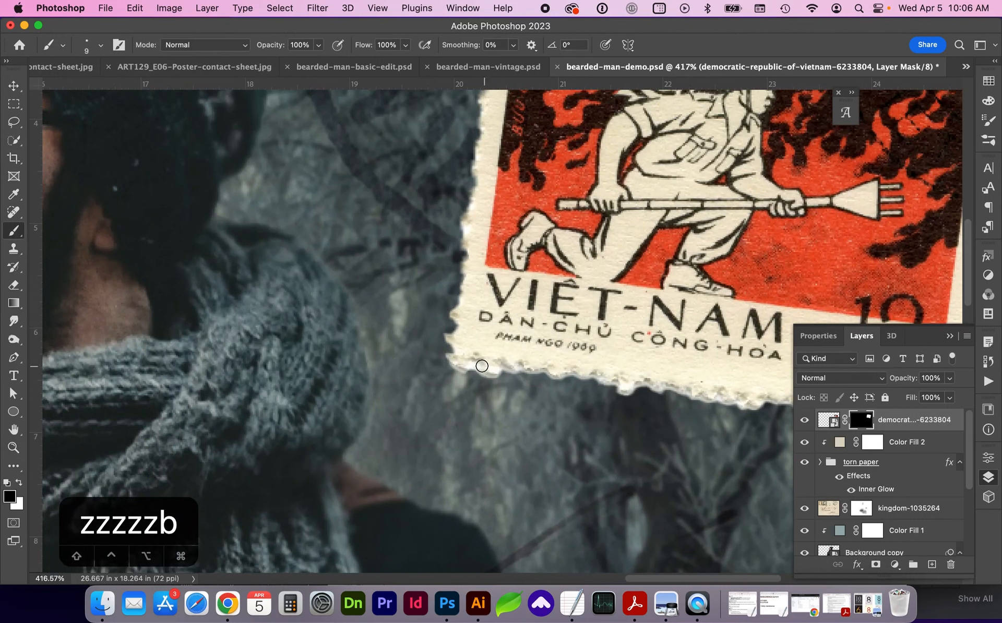
pyautogui.moveTo(481, 366); pyautogui.dragTo(473, 370)
pyautogui.moveTo(480, 374); pyautogui.dragTo(508, 373)
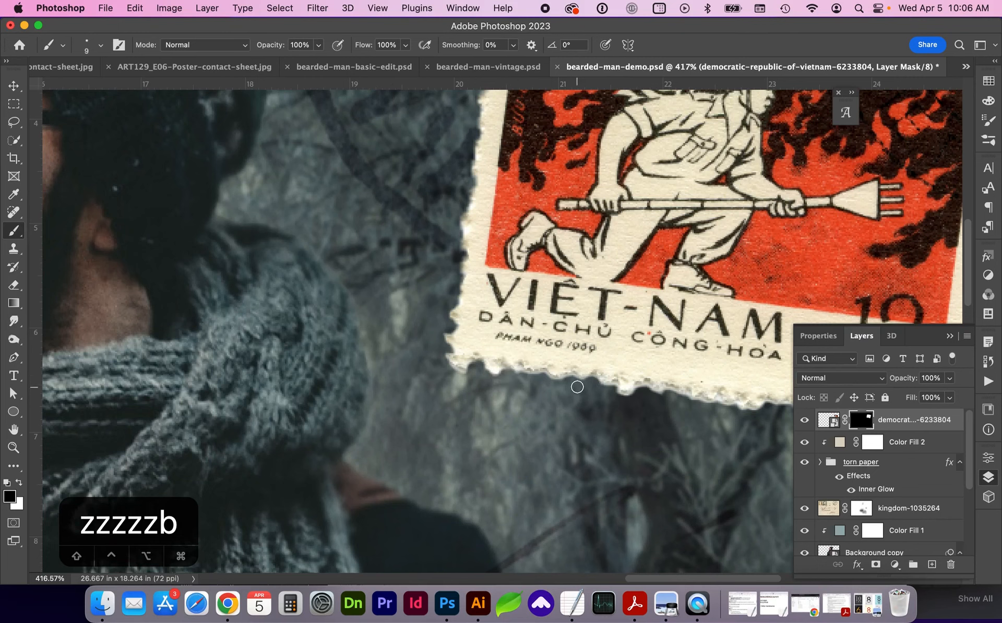
# Try painting white on the stamp's layer mask to reveal the hidden area below its lower edge, and undo it.
pyautogui.press('x')
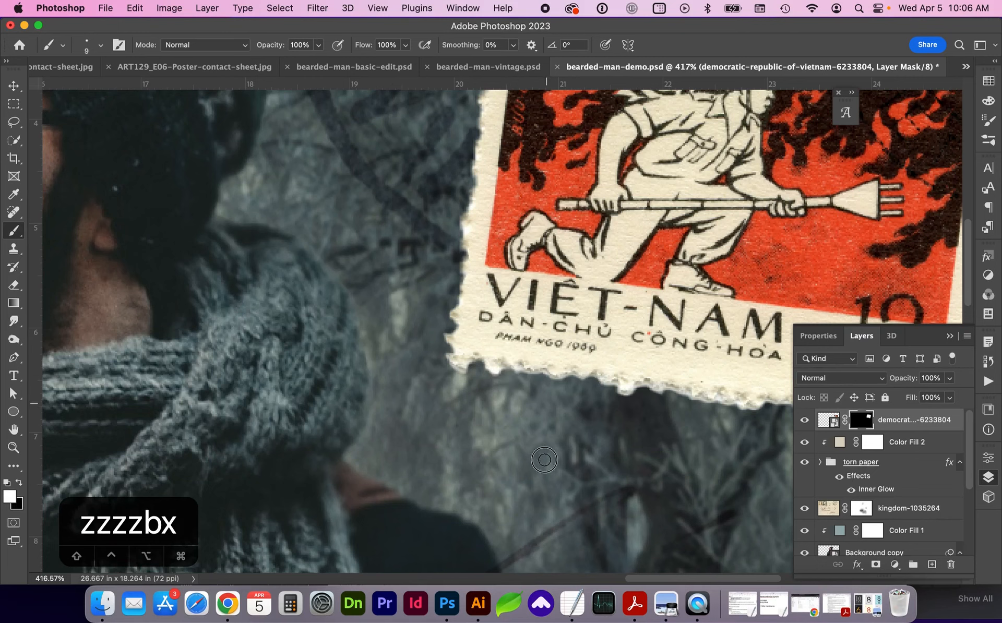
pyautogui.moveTo(553, 341)
pyautogui.mouseDown()
pyautogui.moveTo(595, 458)
pyautogui.moveTo(555, 318)
pyautogui.moveTo(600, 485)
pyautogui.mouseUp()
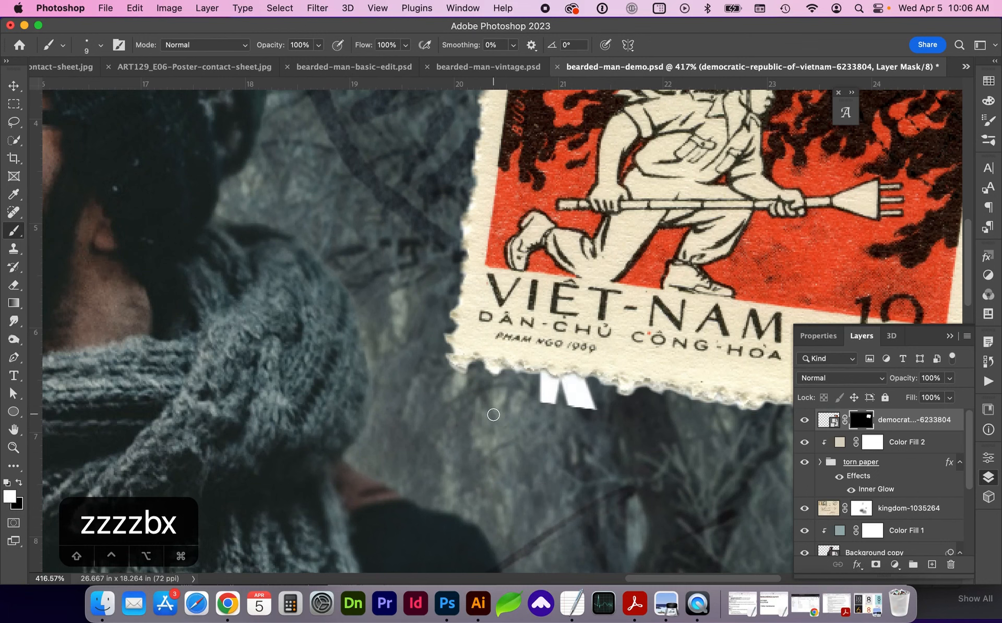
pyautogui.press('super+z')
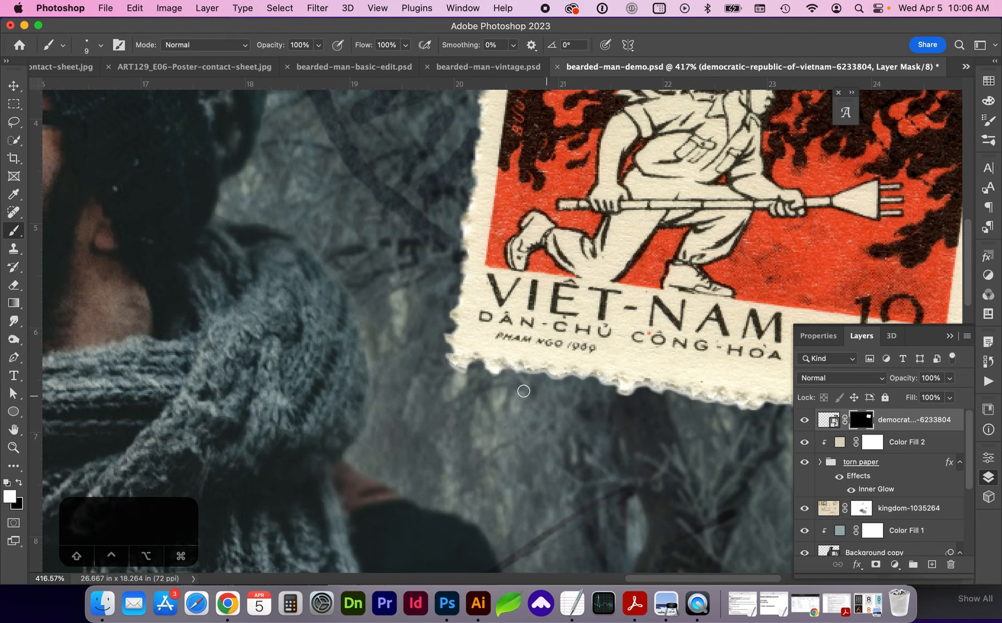
pyautogui.press('x')
# Load the stamp's layer mask as a selection and contract it by 1 pixel.
pyautogui.hscroll(5, 508, 490)
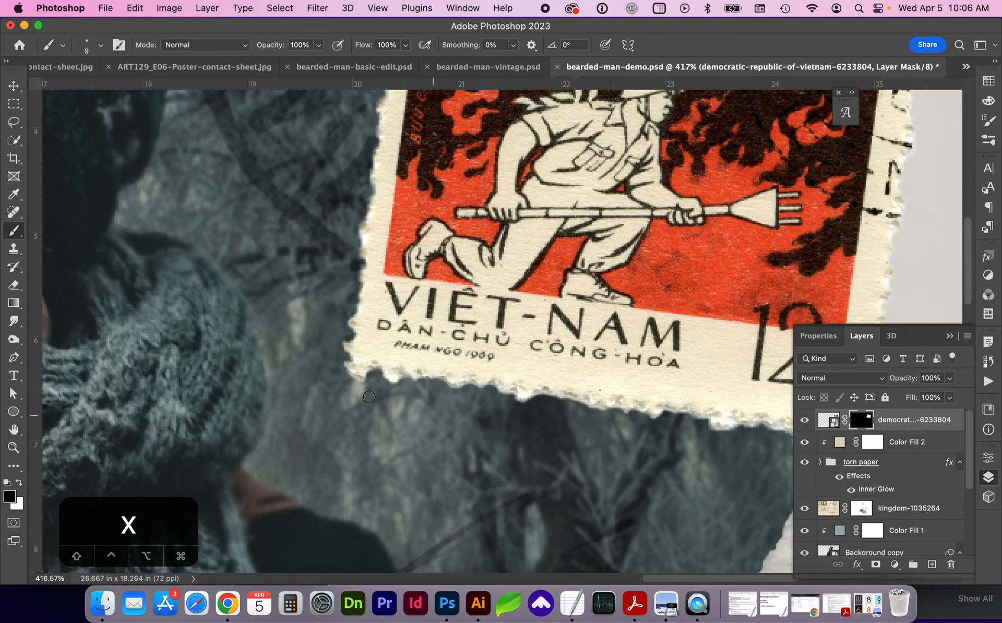
pyautogui.hscroll(10, 370, 397)
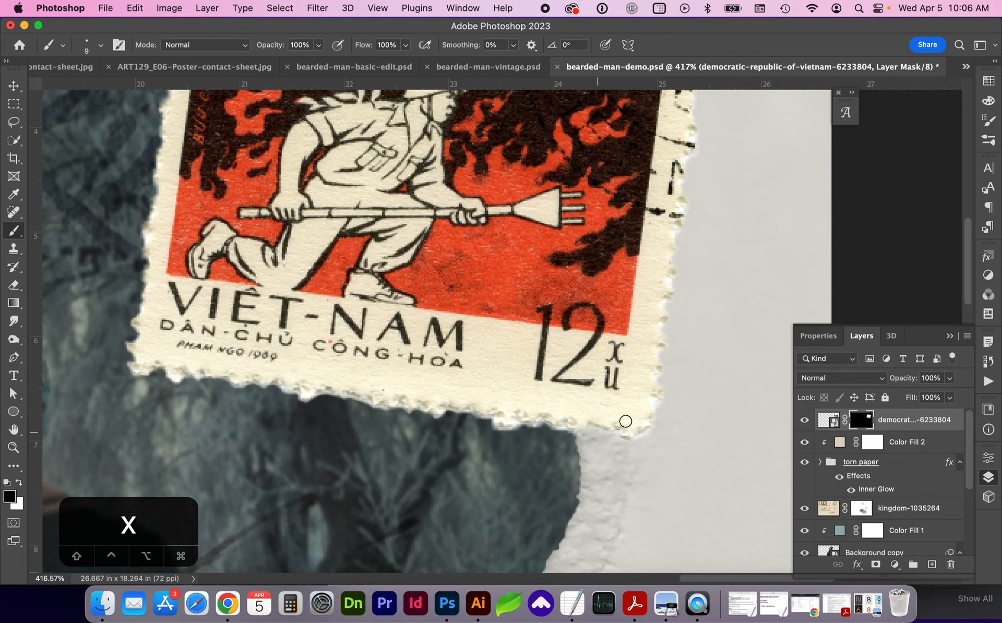
pyautogui.press('super+0')
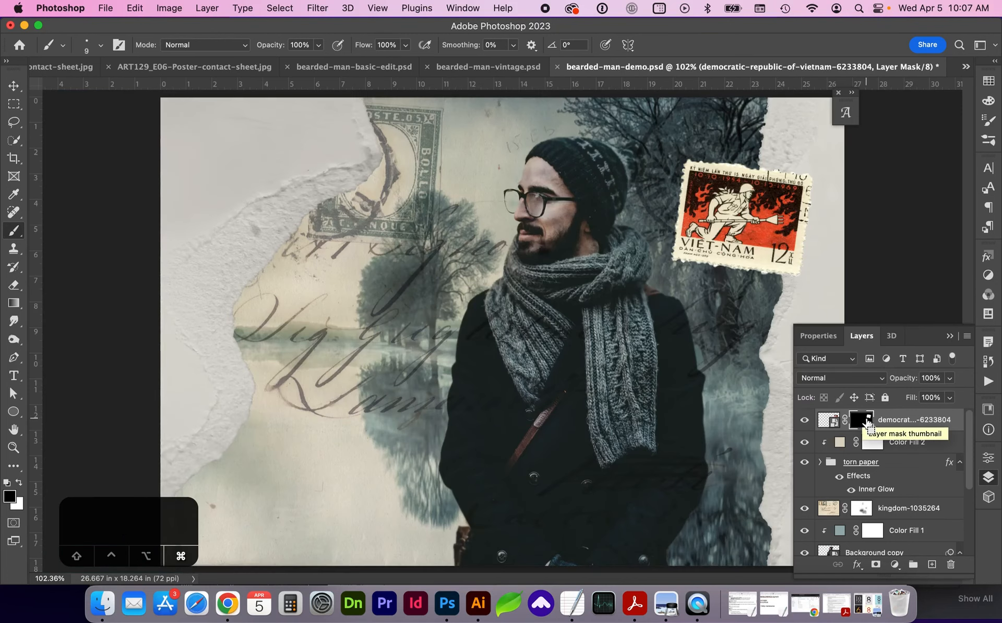
pyautogui.keyDown('super'); pyautogui.click(864, 420); pyautogui.keyUp('super')
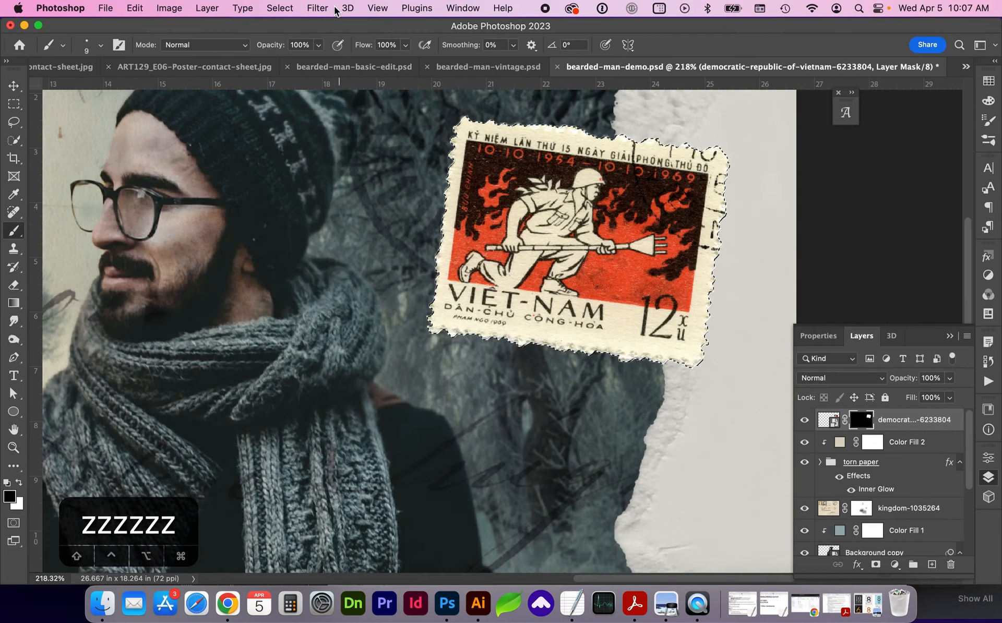
pyautogui.click(280, 8)
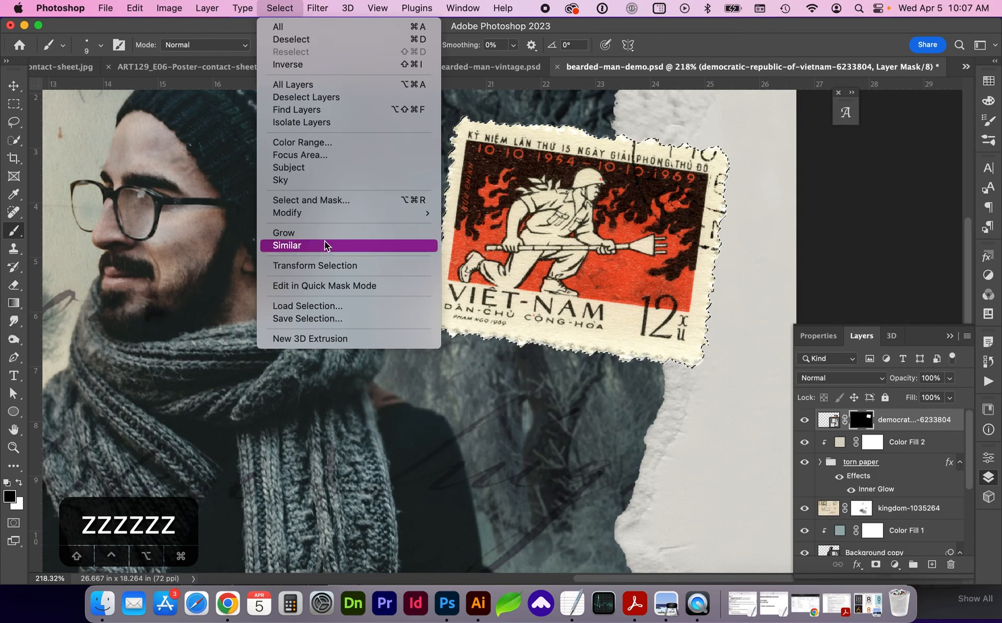
pyautogui.moveTo(324, 219)
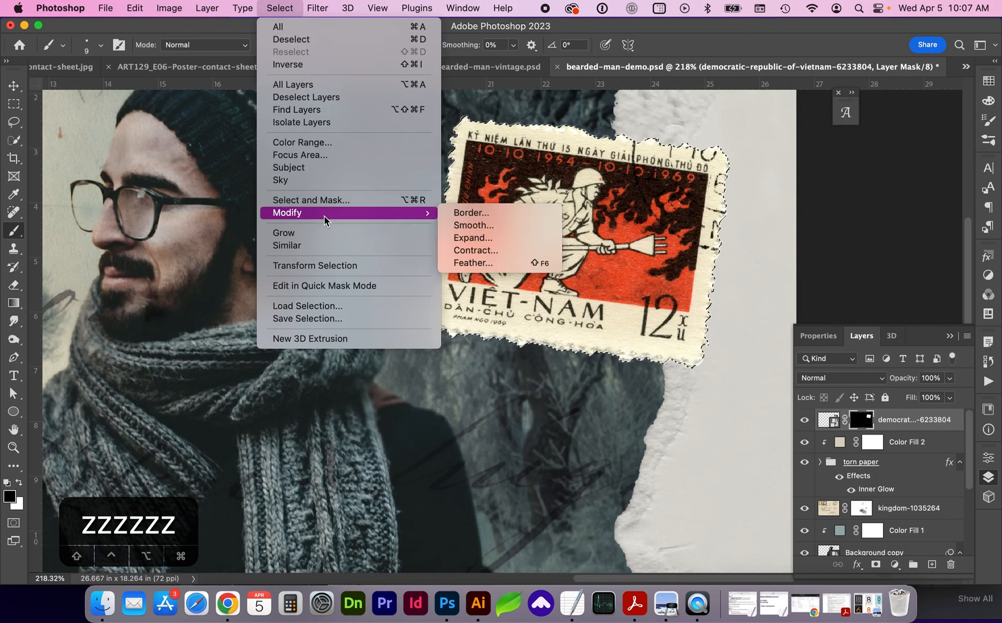
pyautogui.click(488, 250)
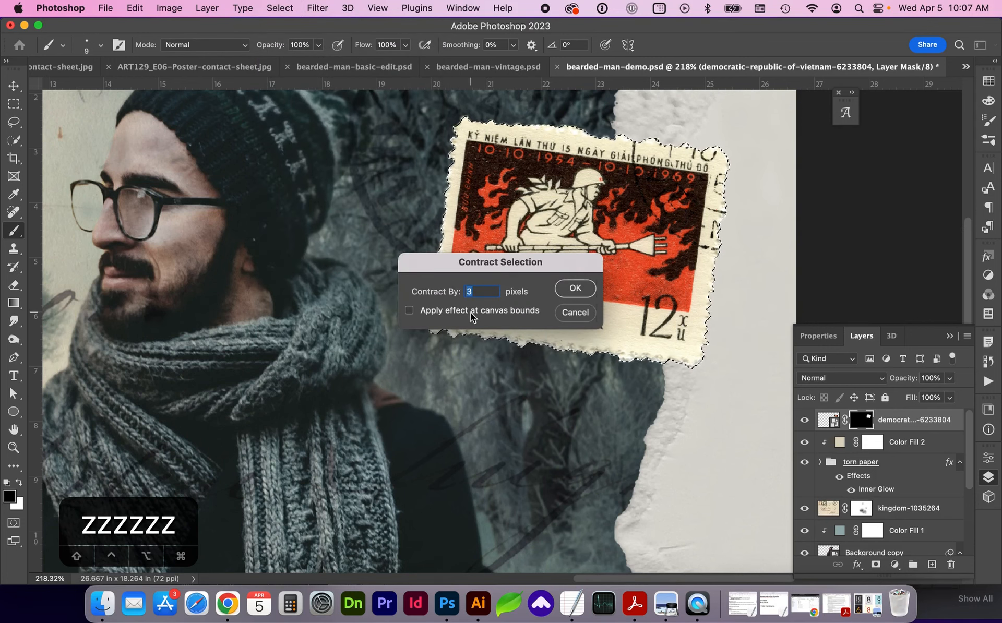
pyautogui.write('1')
pyautogui.click(575, 288)
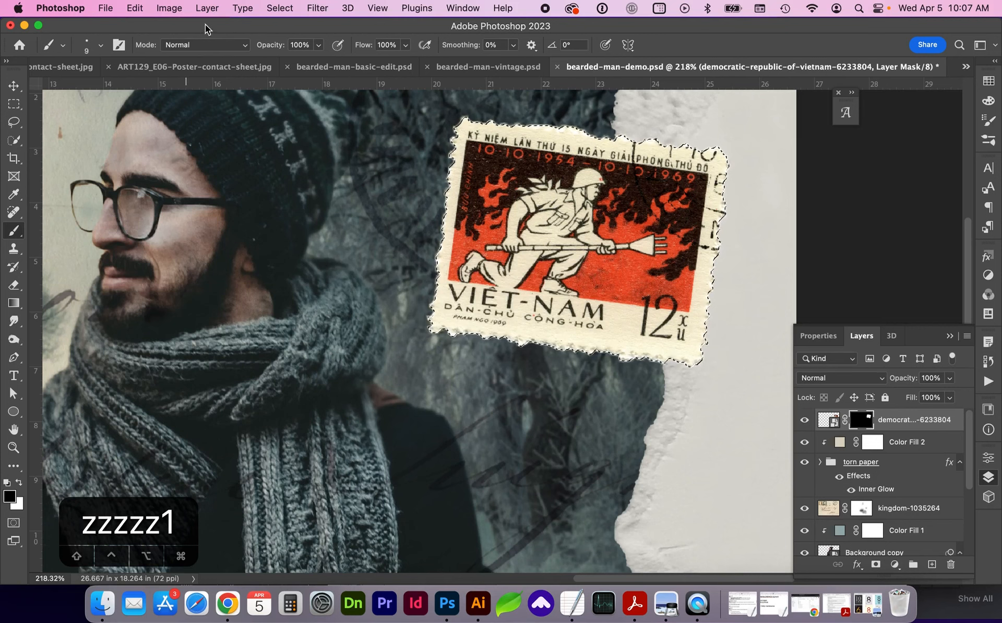
# Invert the contracted stamp selection so everything outside the stamp is selected, and inspect the stamp's edge.
pyautogui.click(280, 9)
pyautogui.click(287, 65)
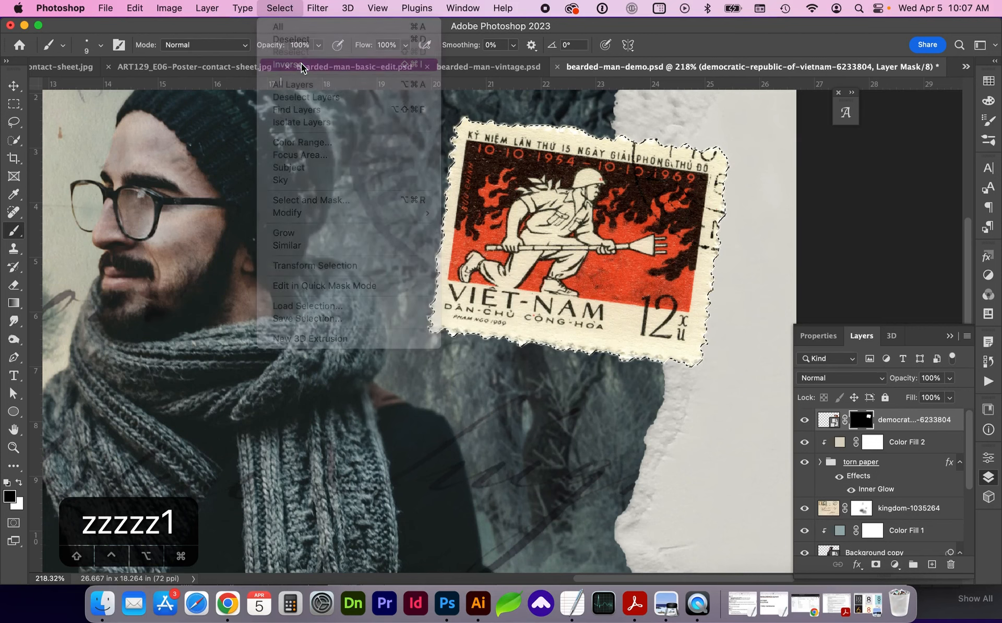
pyautogui.press('cmd+0')
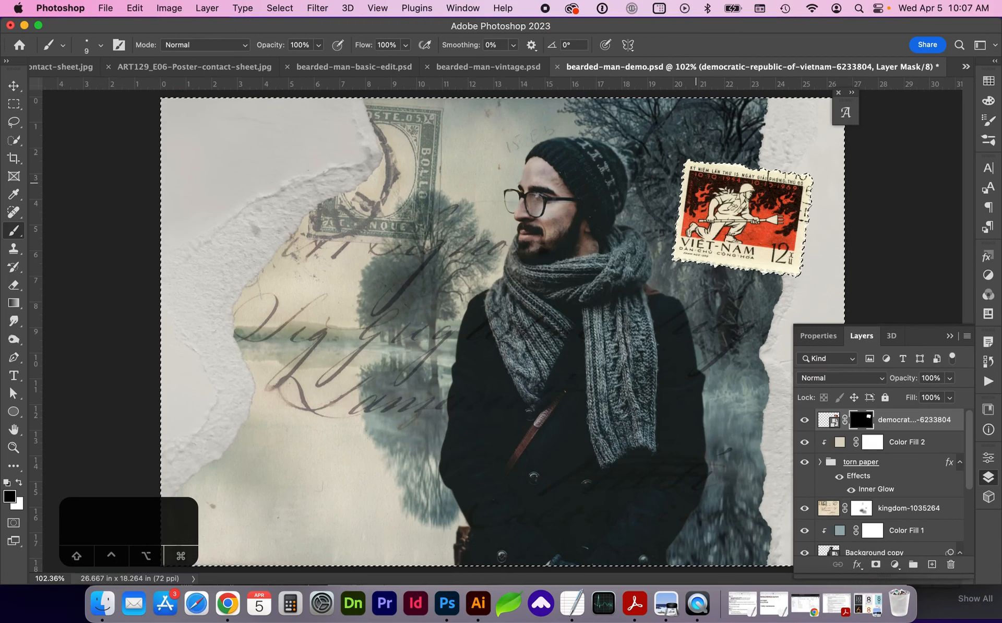
pyautogui.press('z')
pyautogui.click(678, 201)
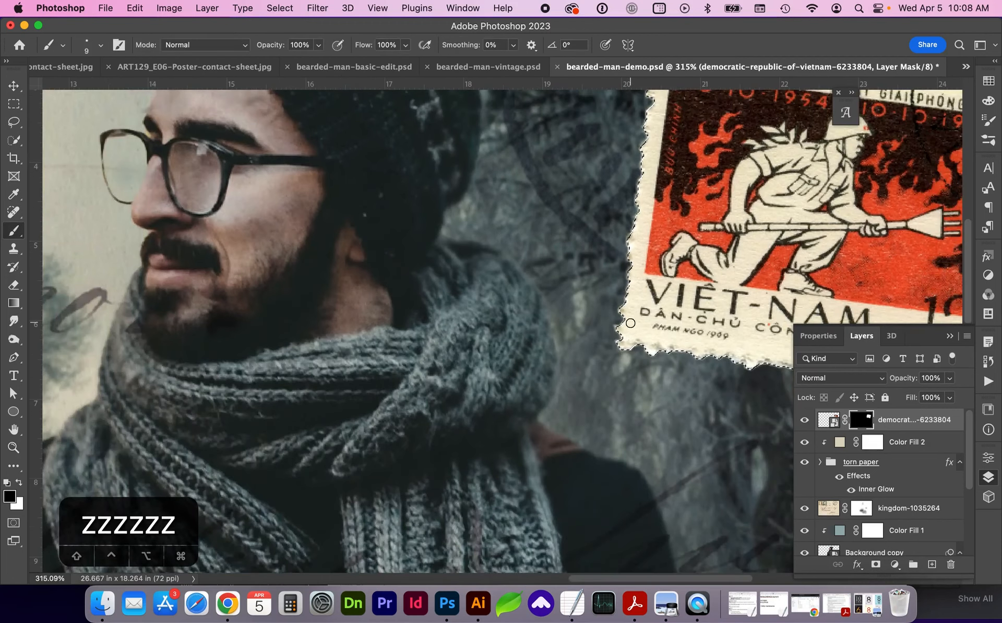
pyautogui.hscroll(3, 686, 350)
pyautogui.press('super+0')
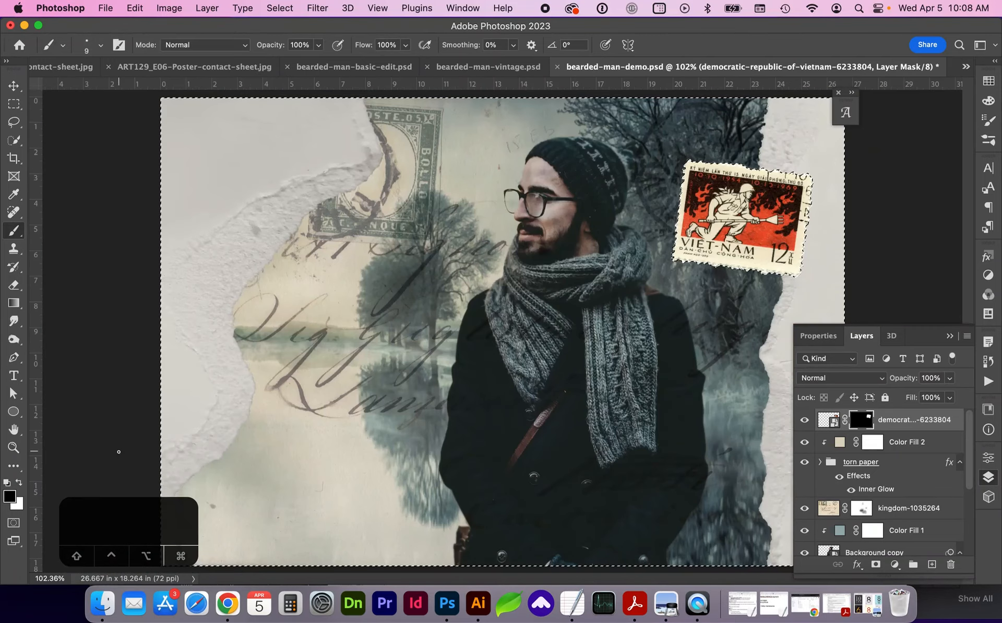
# Fill the inverted selection with black on the stamp's layer mask to trim its perforated edge, and deselect.
pyautogui.click(18, 483)
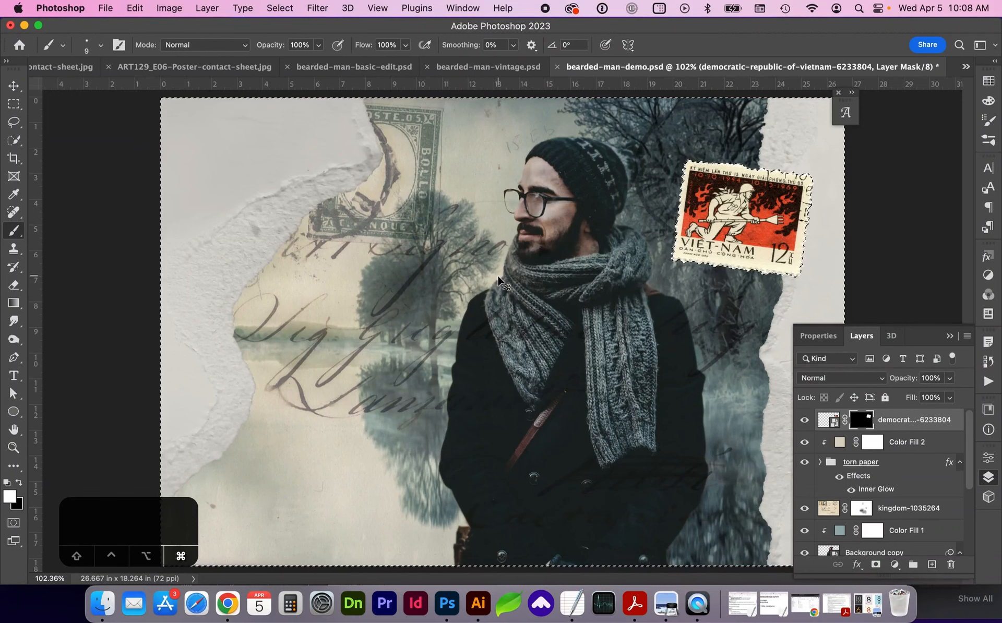
pyautogui.press('super+x')
pyautogui.press('z')
pyautogui.moveTo(749, 243); pyautogui.dragTo(765, 264)
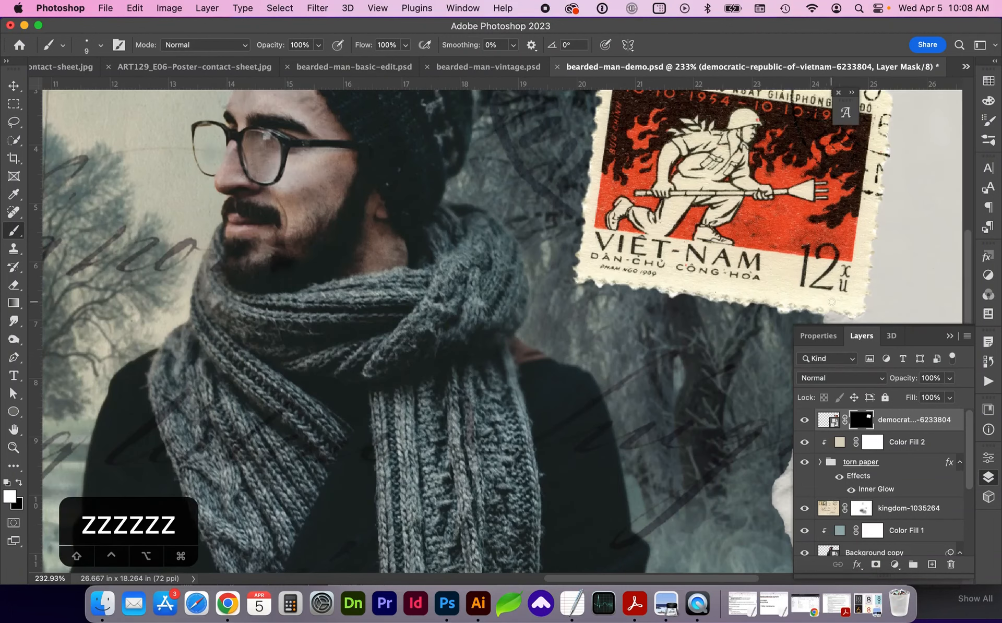
pyautogui.press('super+0')
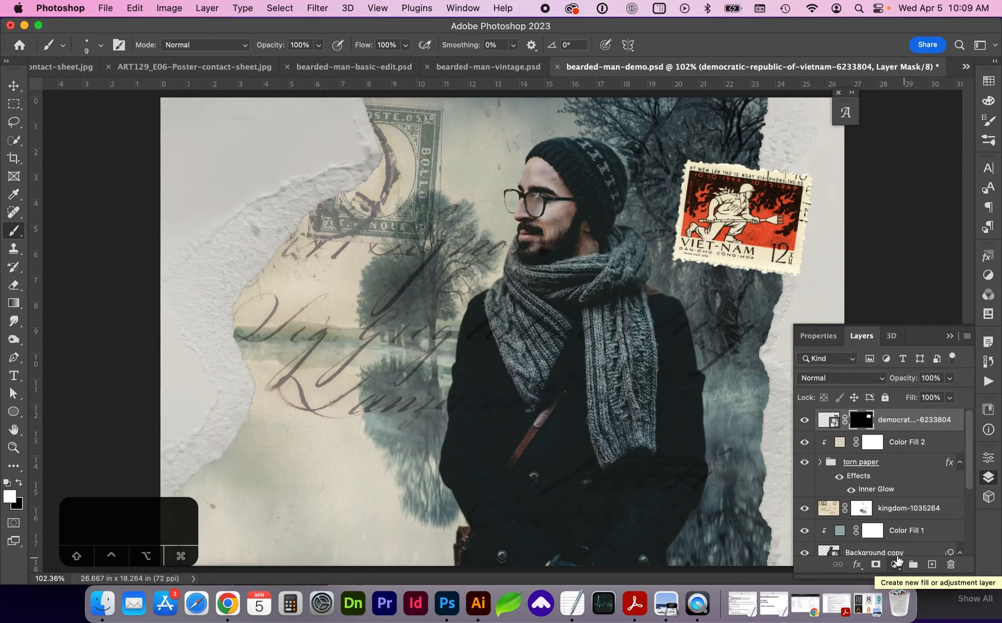
# Add a Hue/Saturation adjustment layer with saturation -43 above the stamp and clip it to the stamp layer.
pyautogui.click(895, 566)
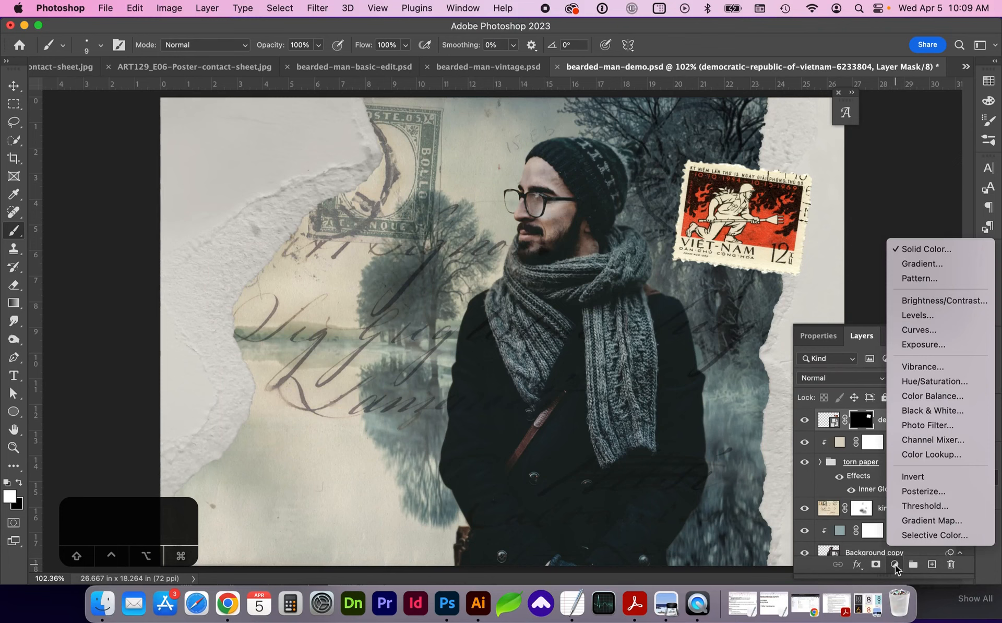
pyautogui.click(934, 382)
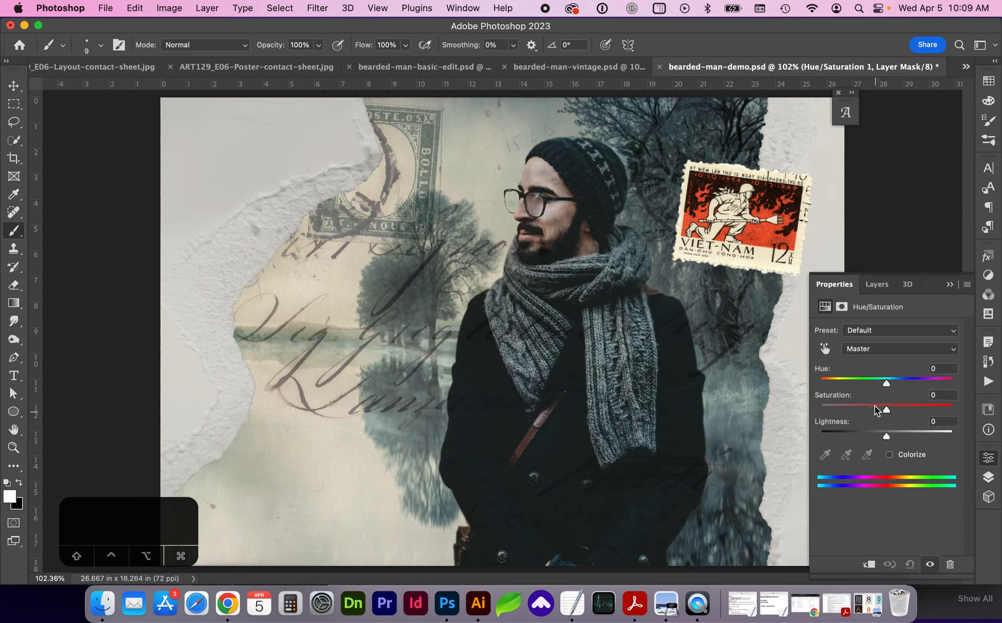
pyautogui.moveTo(876, 411); pyautogui.dragTo(860, 411)
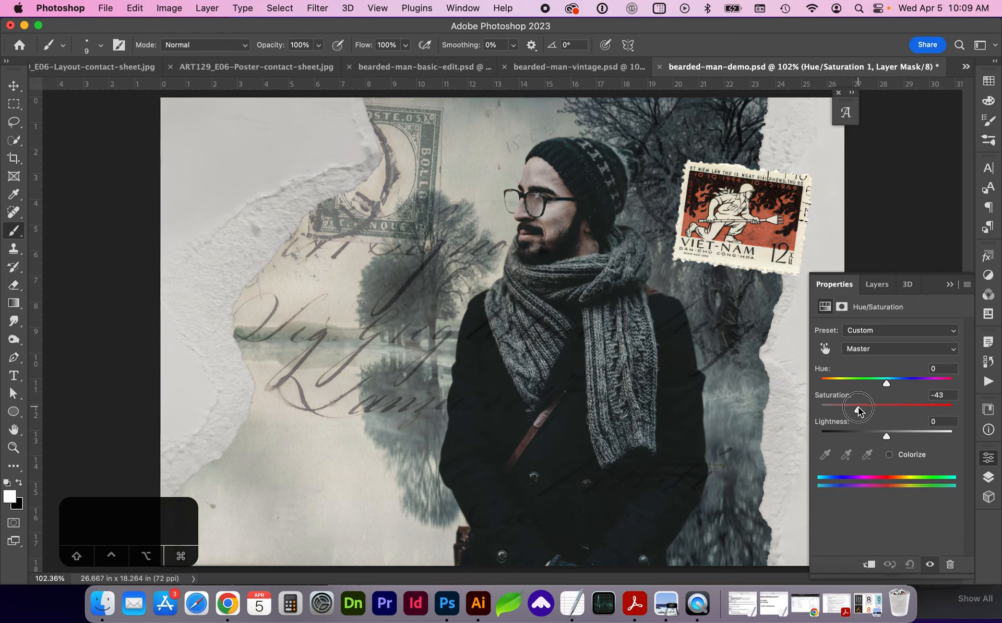
pyautogui.click(990, 479)
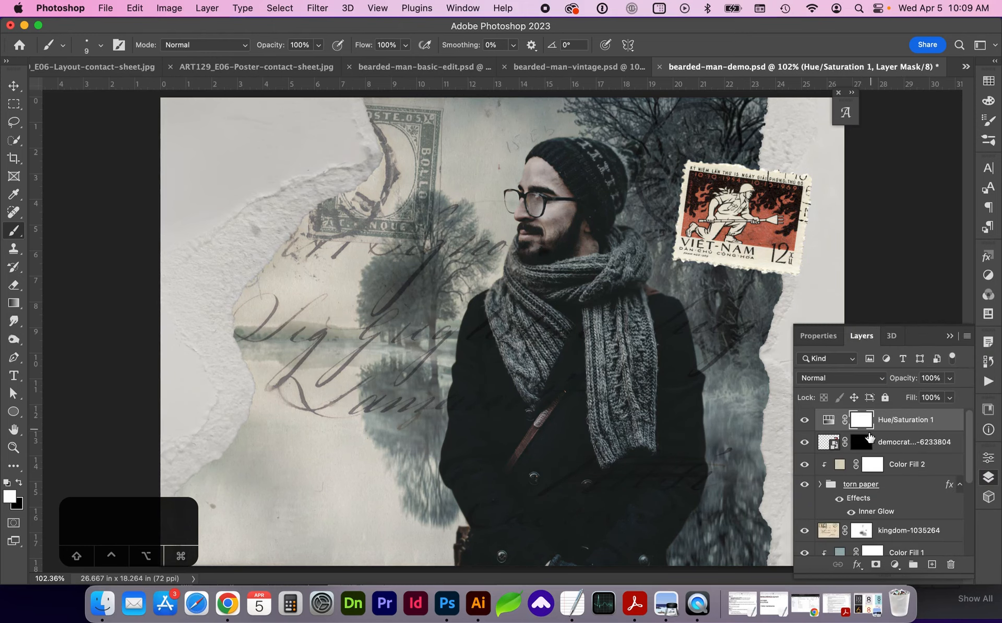
pyautogui.keyDown('alt'); pyautogui.click(906, 428); pyautogui.keyUp('alt')
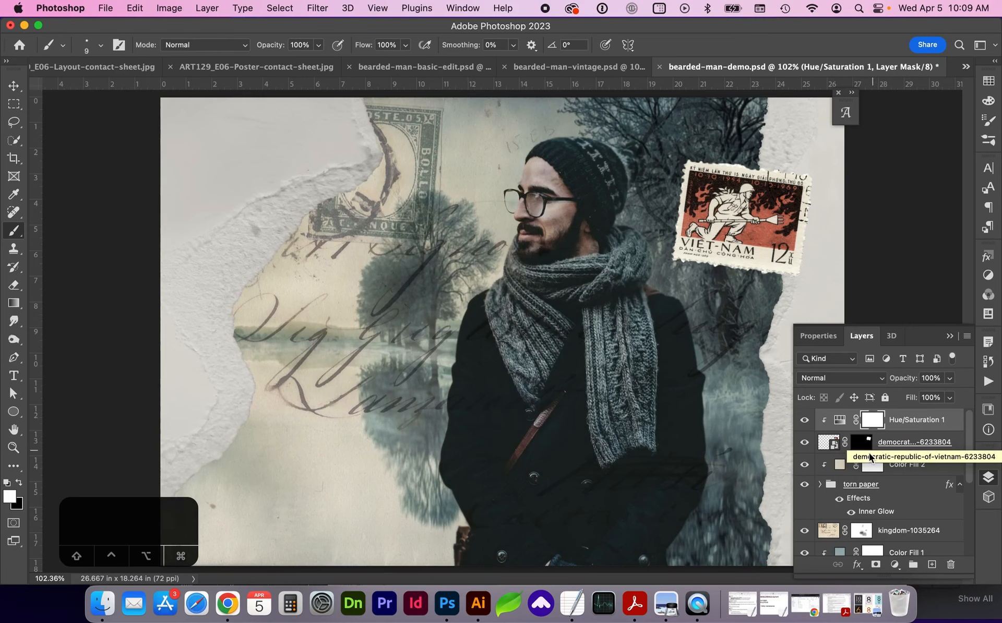
# Set the saturation of the stamp's clipped Hue/Saturation adjustment to -29.
pyautogui.click(839, 424)
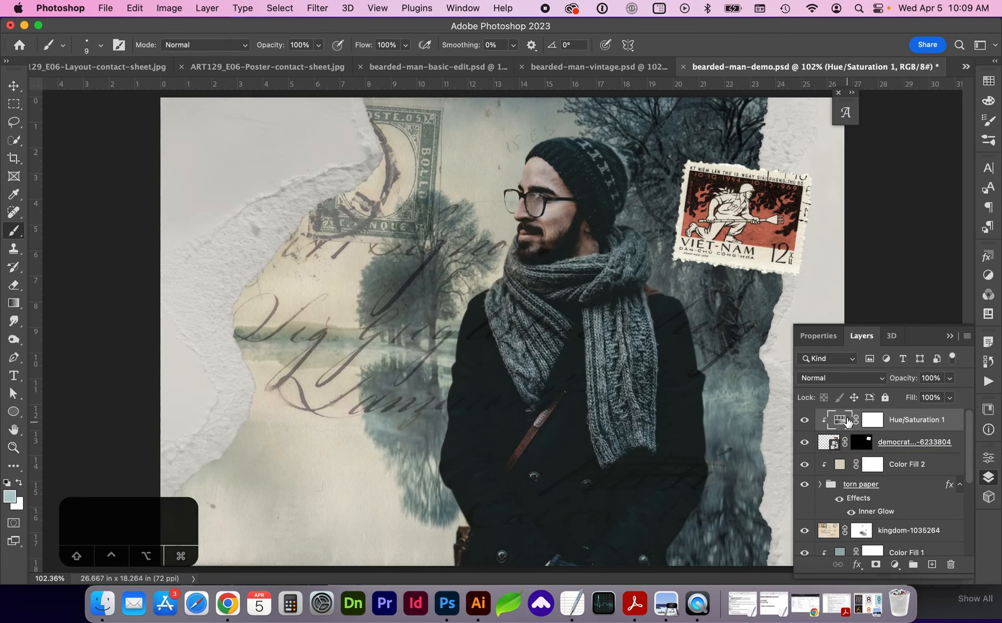
pyautogui.doubleClick(845, 422)
pyautogui.moveTo(885, 410); pyautogui.dragTo(871, 413)
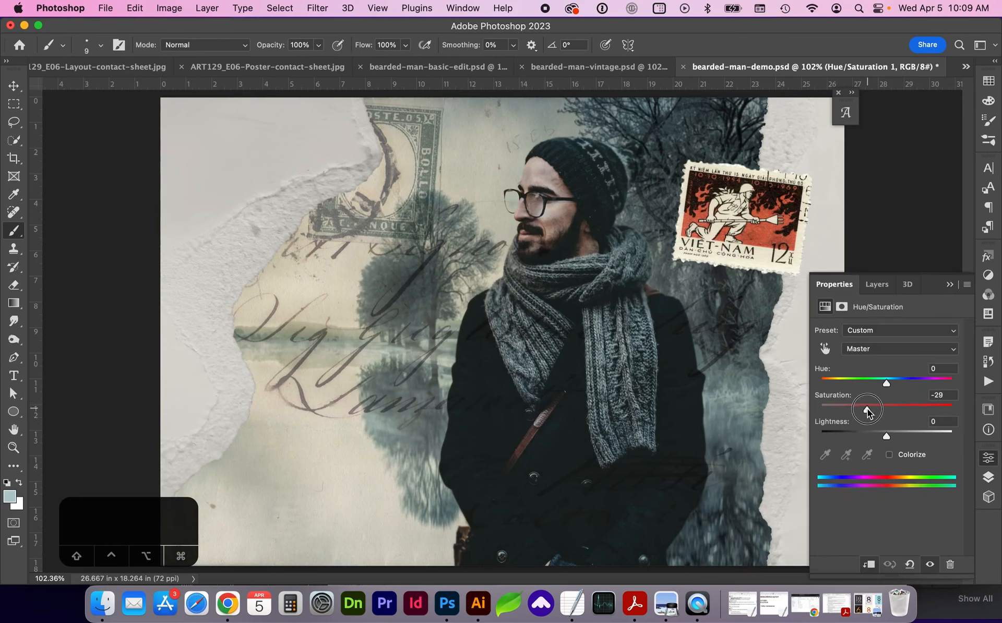
pyautogui.press('F7')
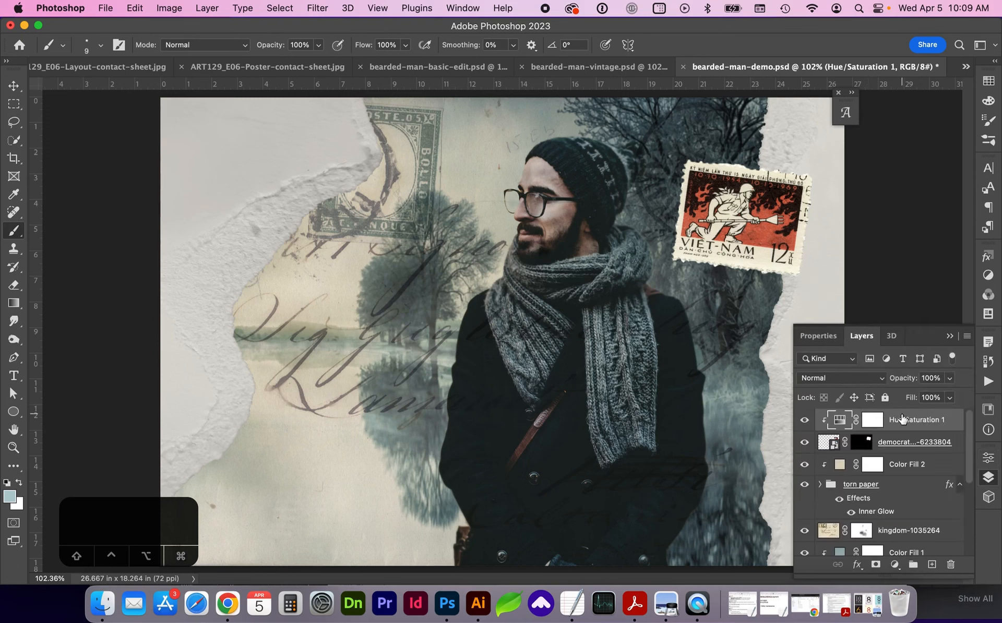
pyautogui.click(822, 334)
pyautogui.press('F7')
# Add a Multiply Drop Shadow to the stamp layer with 26% opacity, 1 px distance and 3 px size.
pyautogui.click(954, 443)
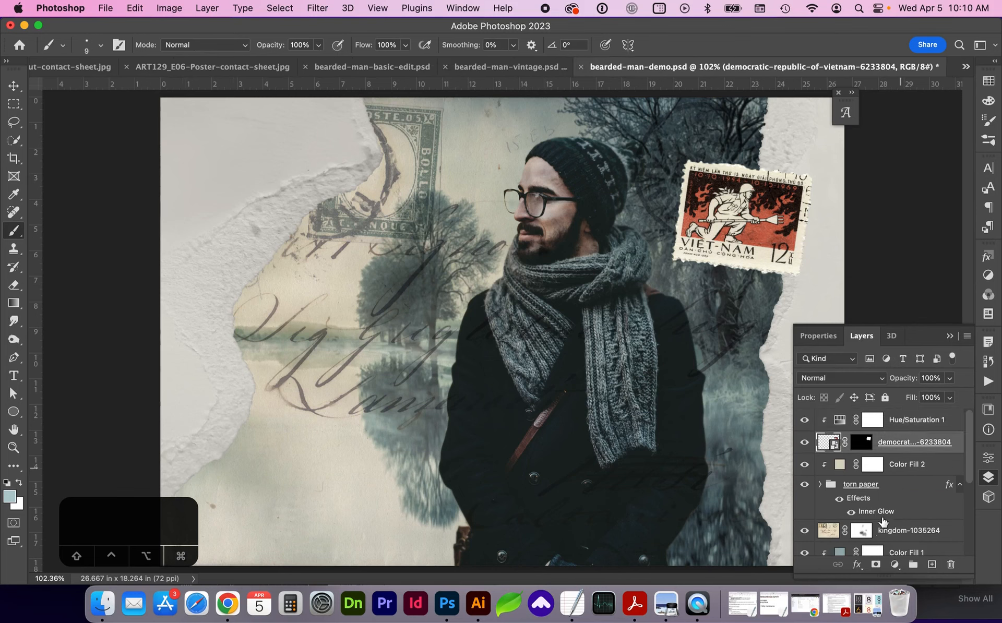
pyautogui.click(858, 565)
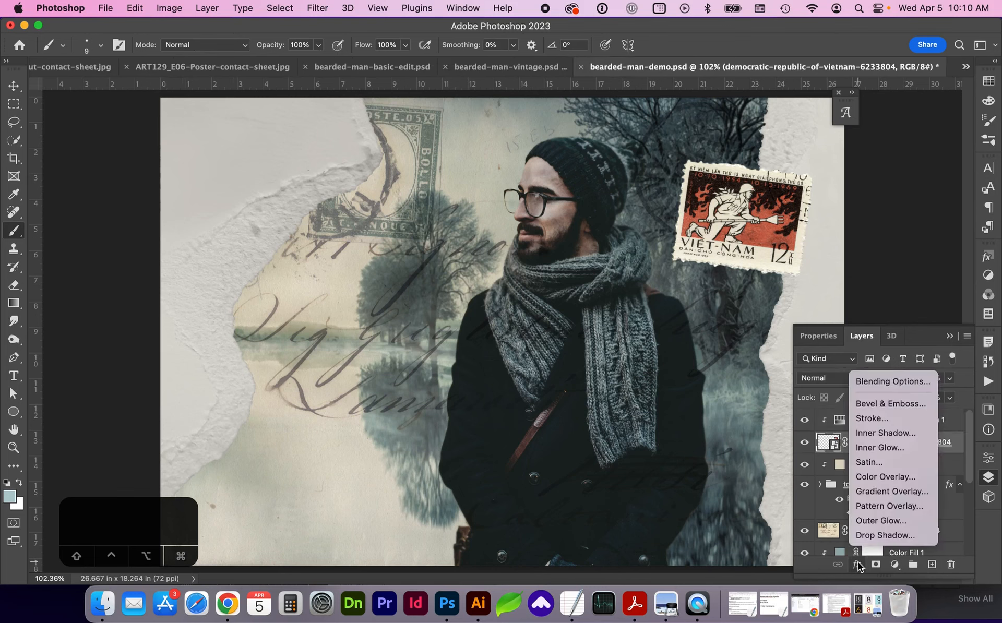
pyautogui.click(867, 537)
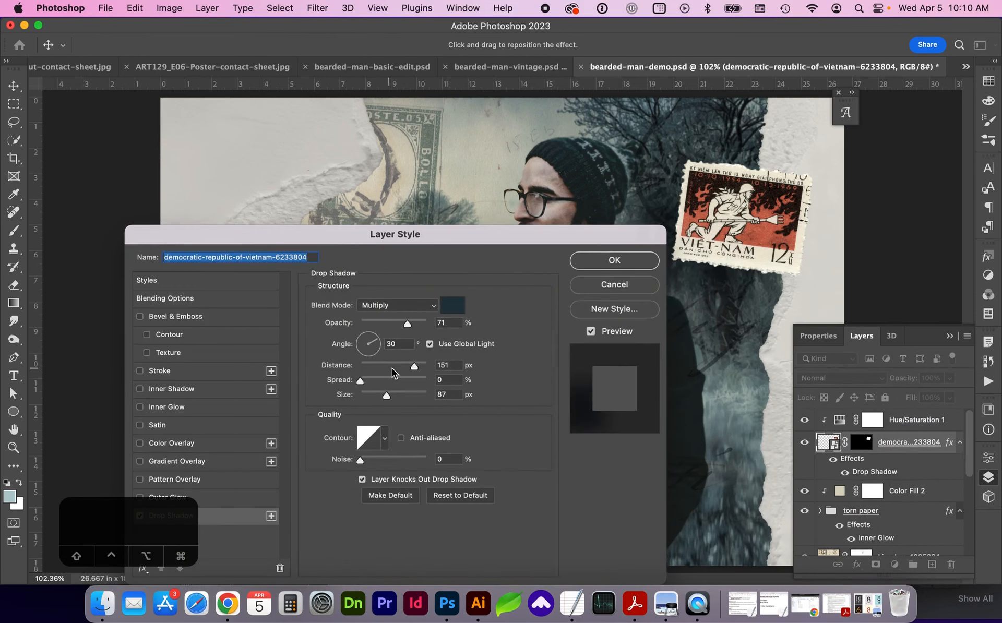
pyautogui.moveTo(410, 368)
pyautogui.mouseDown()
pyautogui.moveTo(395, 366)
pyautogui.moveTo(413, 366)
pyautogui.mouseUp()
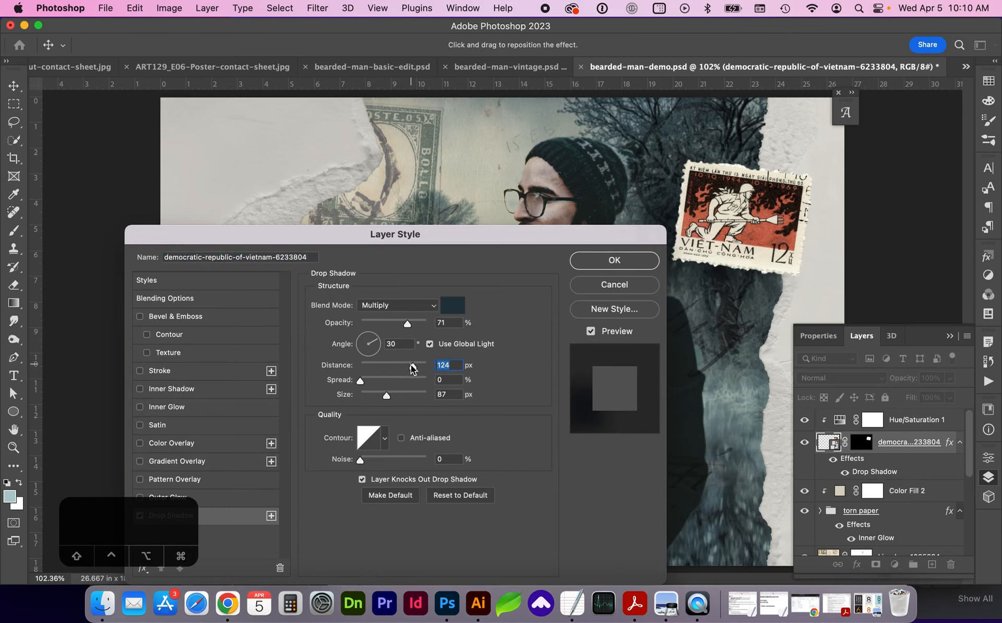
pyautogui.moveTo(413, 367); pyautogui.dragTo(361, 366)
pyautogui.click(366, 365)
pyautogui.click(374, 323)
pyautogui.moveTo(374, 323); pyautogui.dragTo(378, 324)
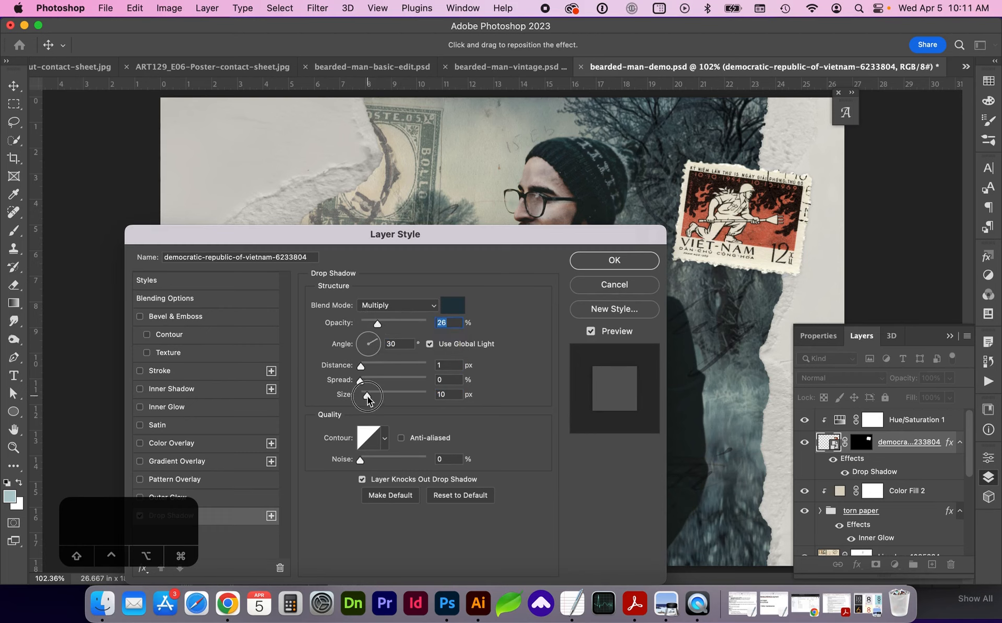
pyautogui.moveTo(367, 398); pyautogui.dragTo(363, 396)
pyautogui.click(596, 261)
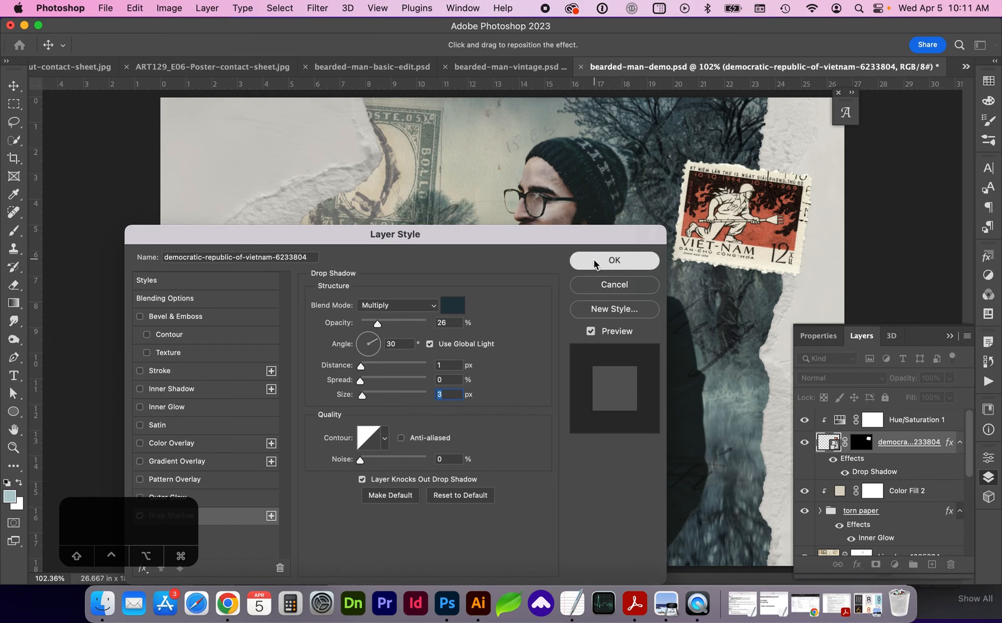
# Review the reference bearded-man-vintage.psd and preview watercolor-7194558.jpg from the textures folder in Finder.
pyautogui.press('super+shift+grave')
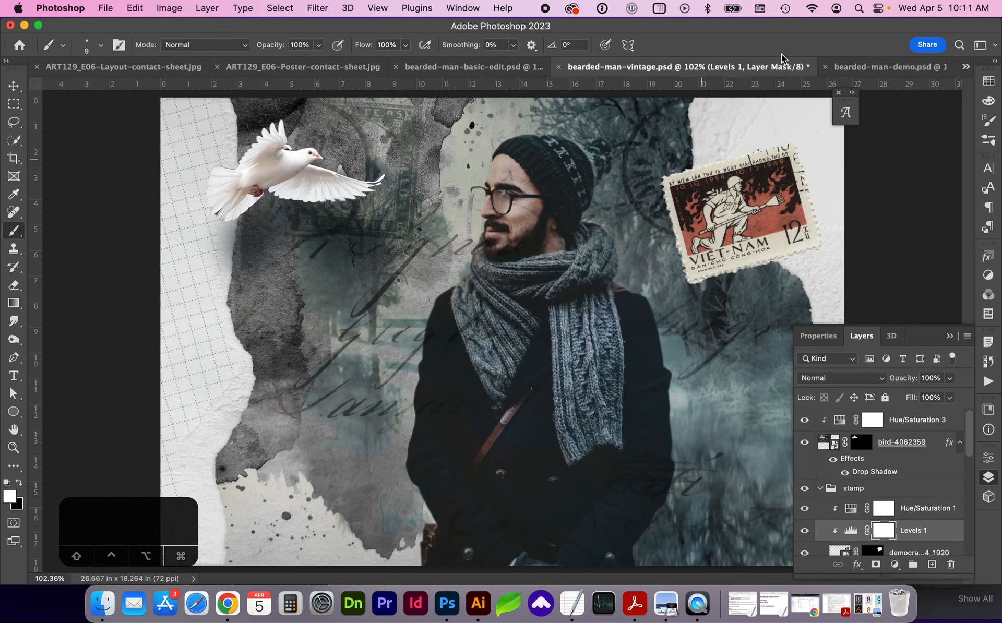
pyautogui.click(868, 65)
pyautogui.click(103, 607)
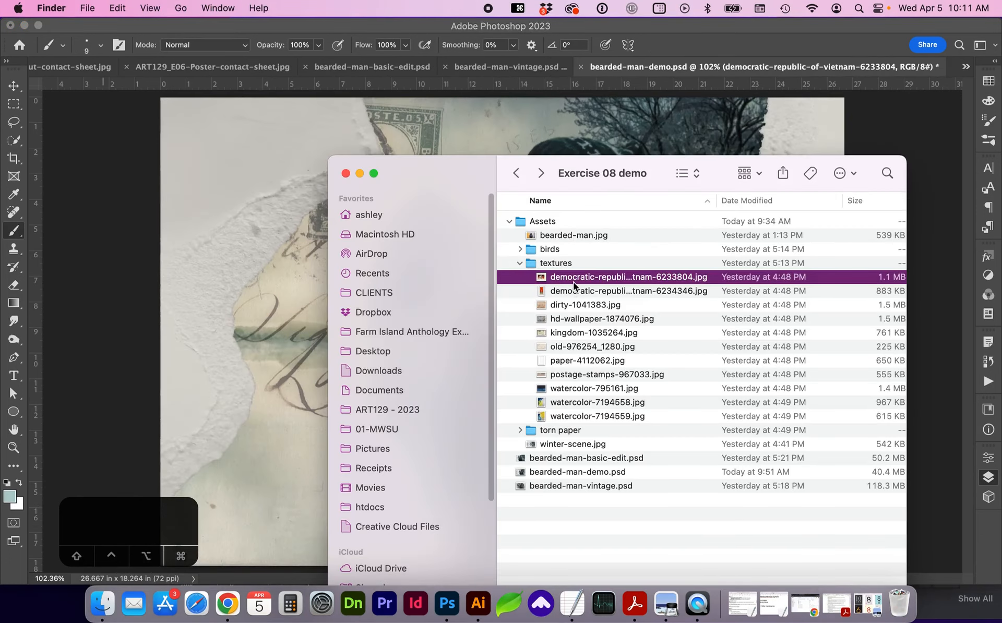
pyautogui.click(555, 401)
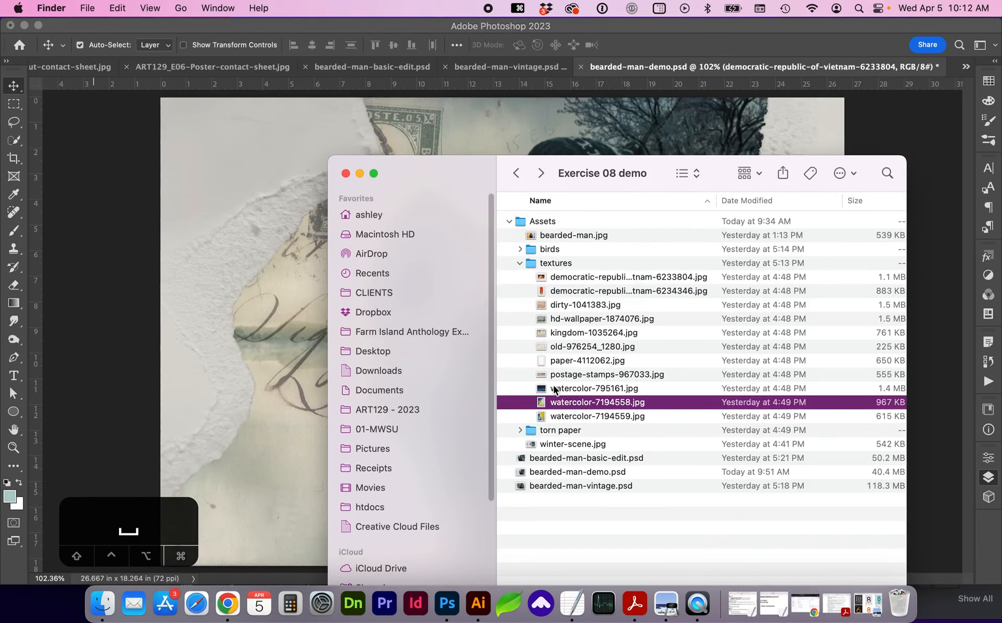
pyautogui.press('space')
pyautogui.press('Down')
pyautogui.press('Up')
pyautogui.press('space')
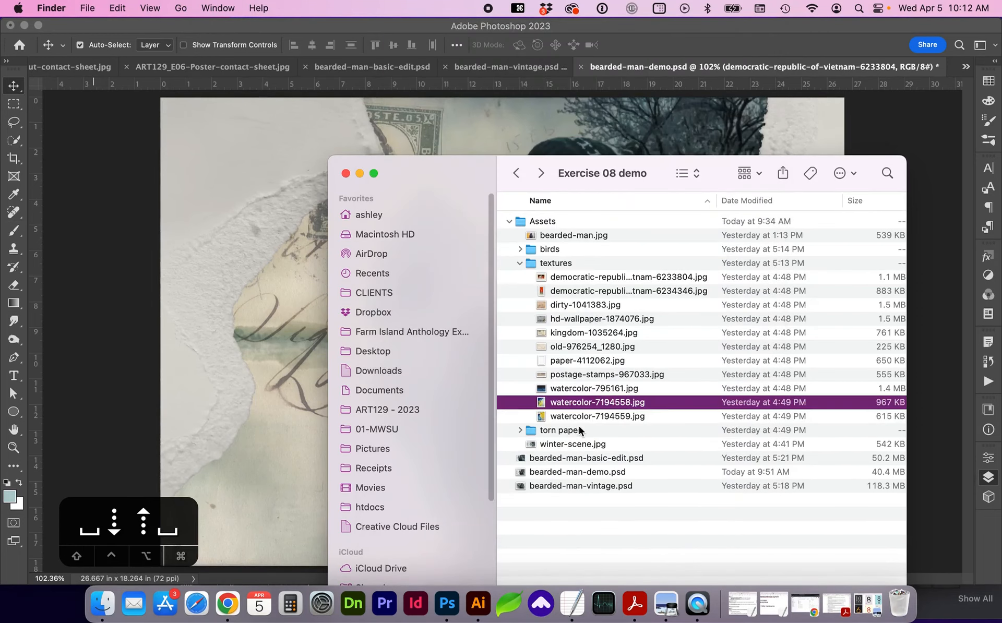
# Place watercolor-7194558.jpg over the left half of the composite, scaled to about 71% and tilted slightly clockwise.
pyautogui.moveTo(587, 403); pyautogui.dragTo(226, 318)
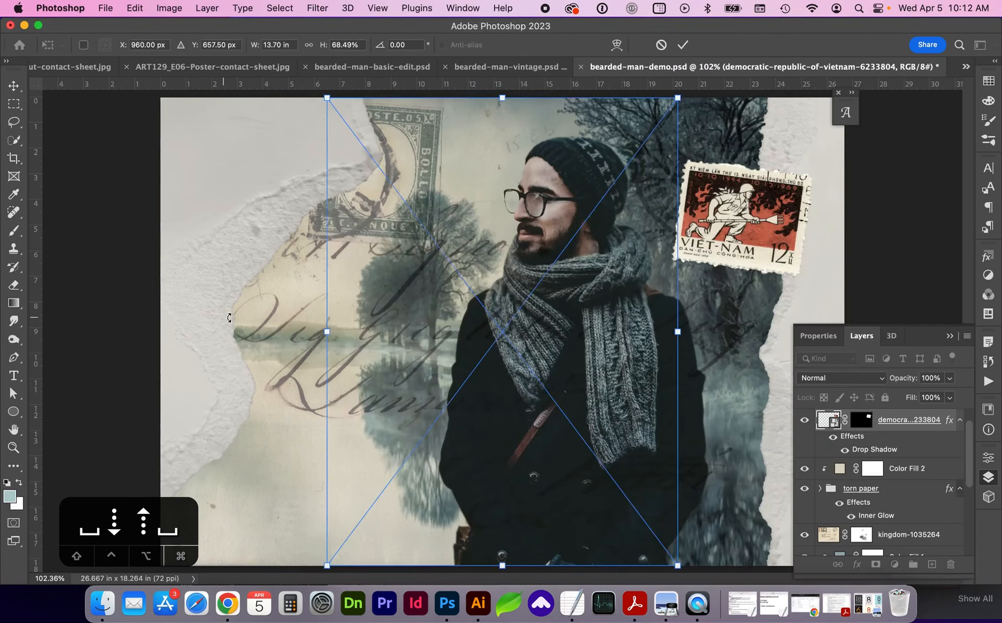
pyautogui.moveTo(449, 361); pyautogui.dragTo(333, 362)
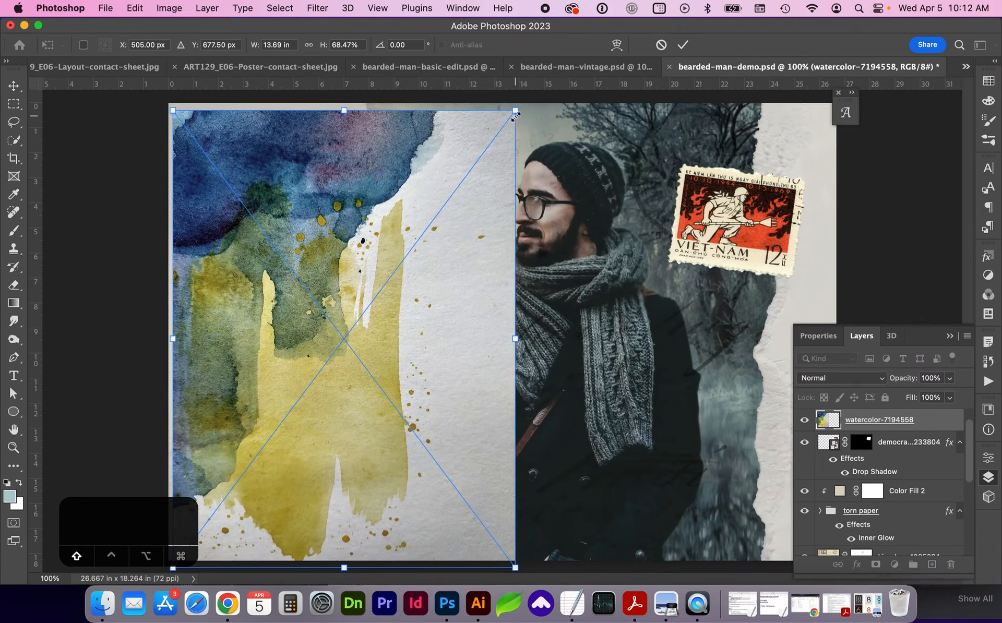
pyautogui.moveTo(515, 111); pyautogui.dragTo(528, 92)
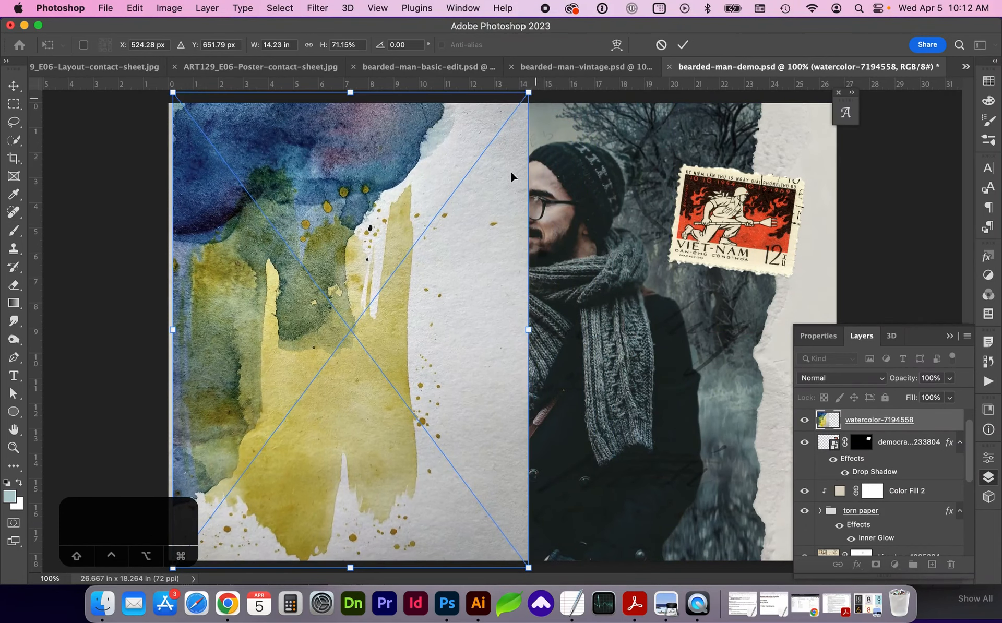
pyautogui.press('Return')
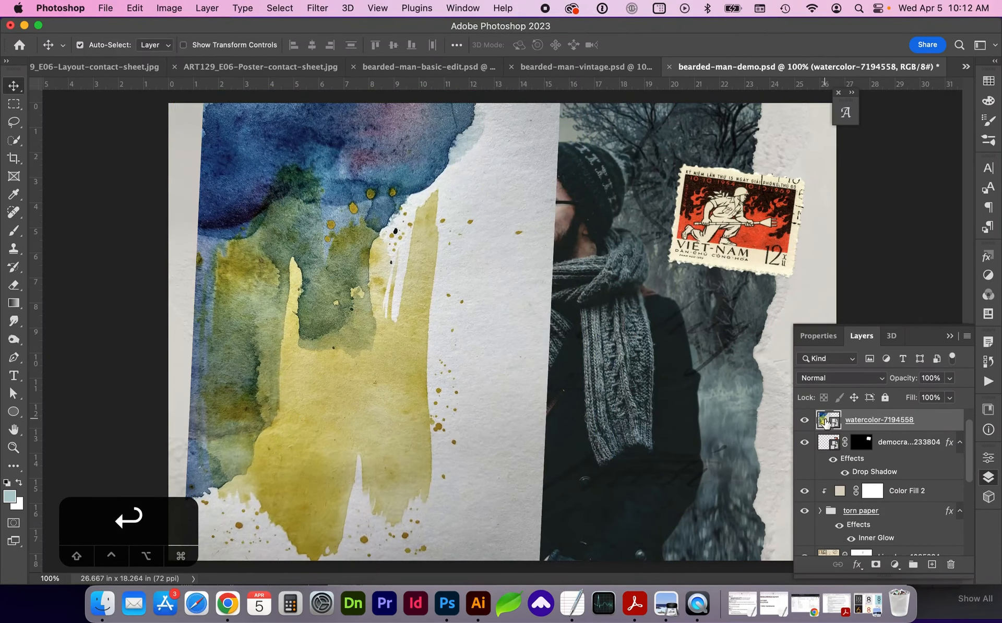
# Set the watercolor layer to Darken at 82% opacity and move it directly below the kingdom-1035264 layer.
pyautogui.click(832, 378)
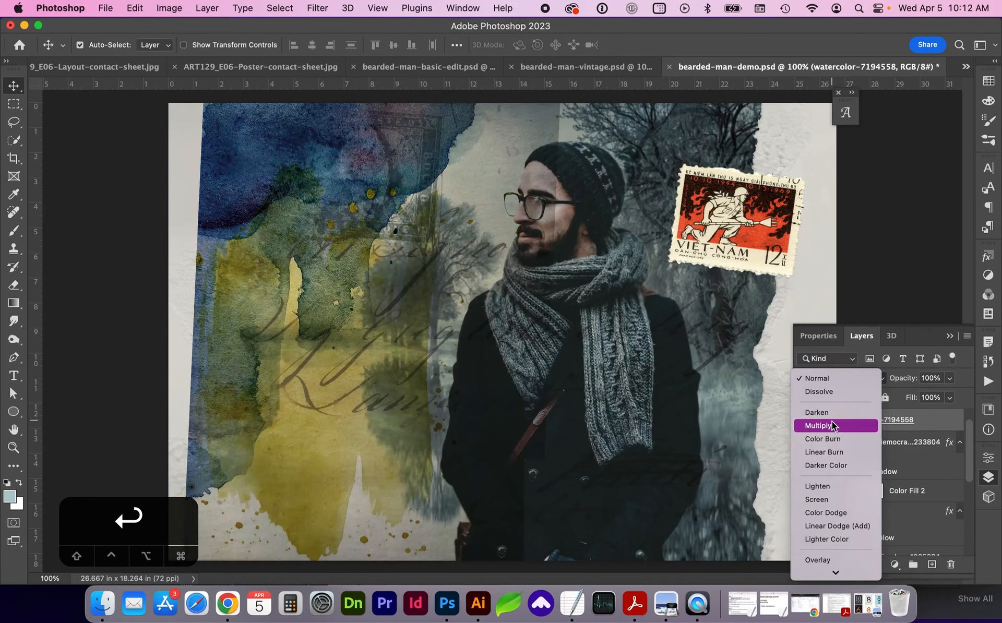
pyautogui.click(817, 412)
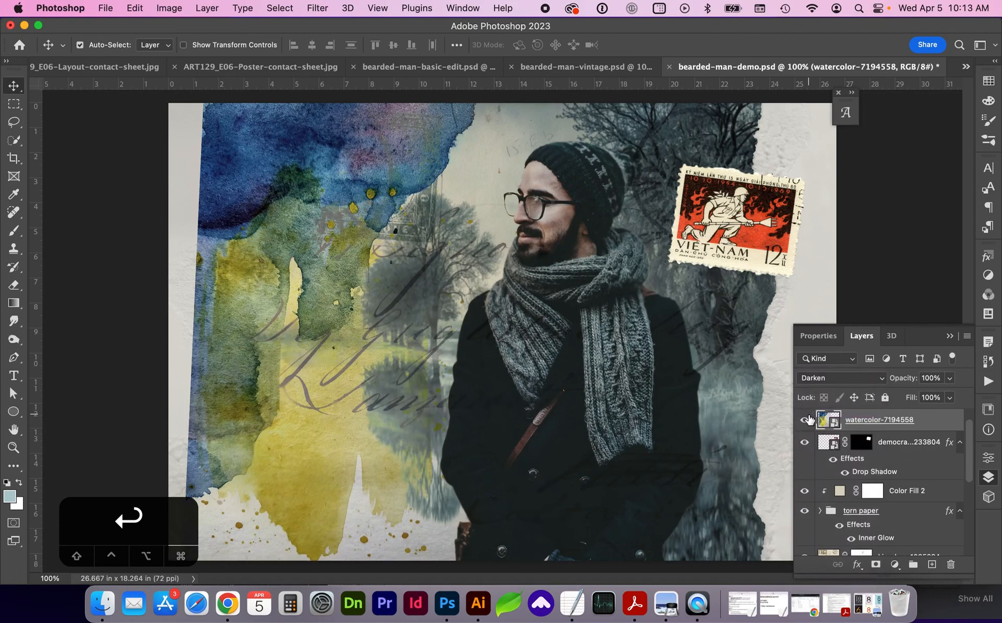
pyautogui.click(950, 378)
pyautogui.moveTo(954, 394); pyautogui.dragTo(896, 497)
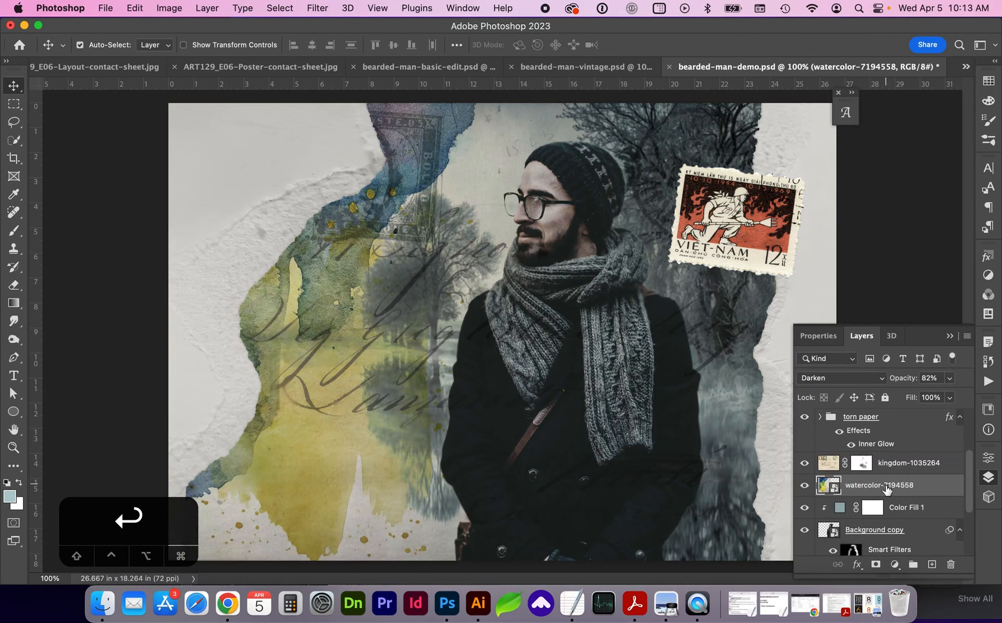
# Add a Hue/Saturation adjustment layer directly above the watercolor layer with saturation -85.
pyautogui.click(895, 565)
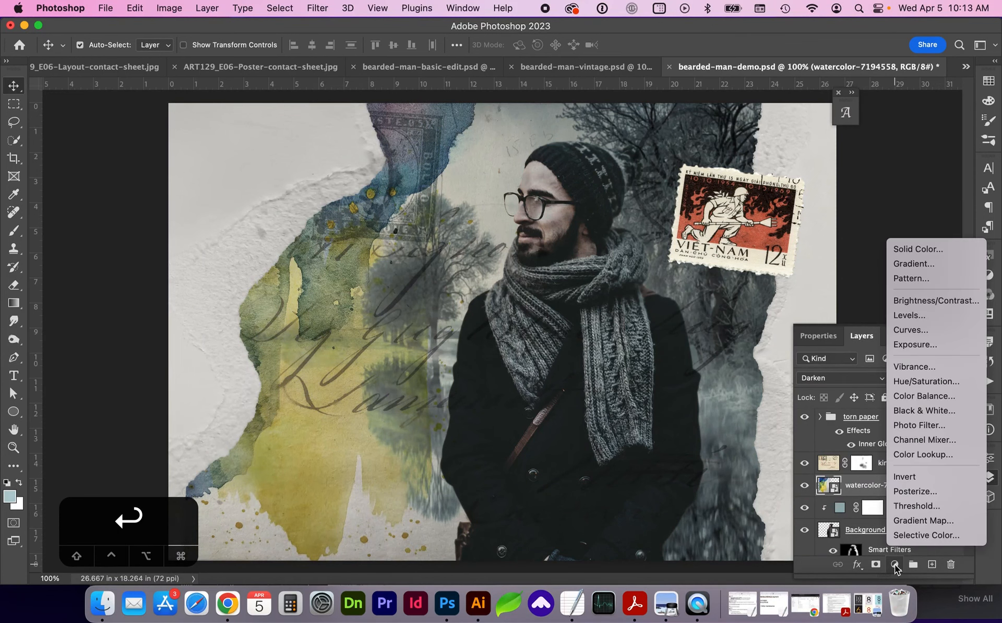
pyautogui.click(916, 384)
pyautogui.moveTo(887, 409); pyautogui.dragTo(831, 408)
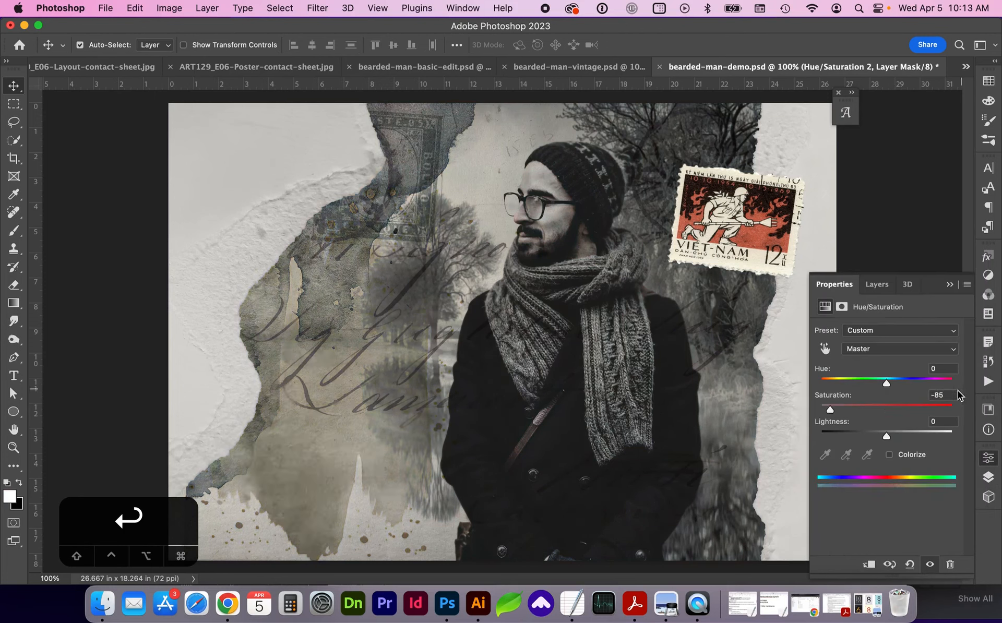
pyautogui.click(877, 285)
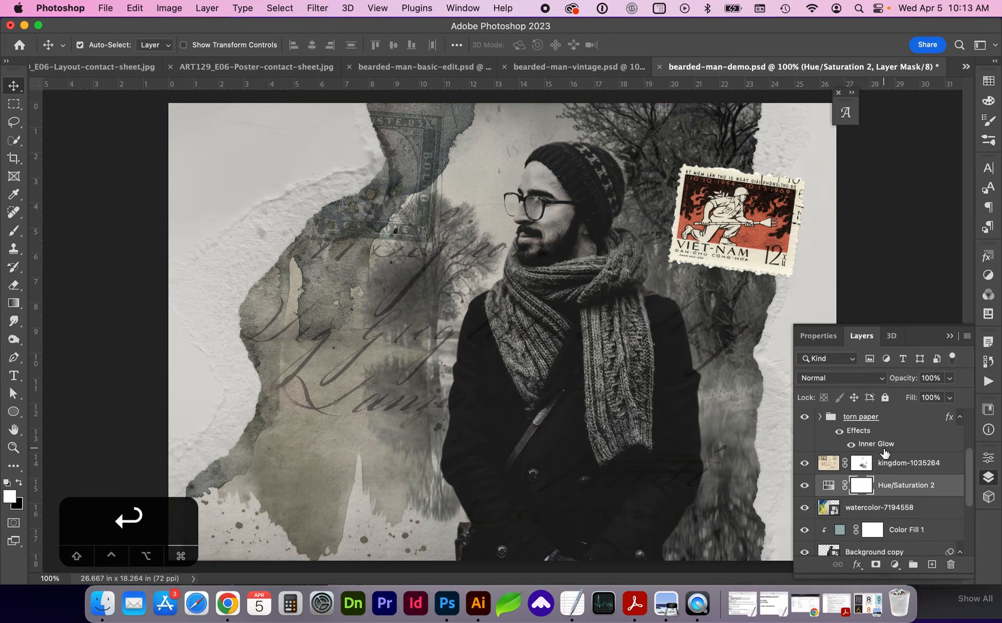
# Clip the Hue/Saturation adjustment to the watercolor layer and nudge its saturation slightly lower.
pyautogui.keyDown('alt'); pyautogui.click(894, 497); pyautogui.keyUp('alt')
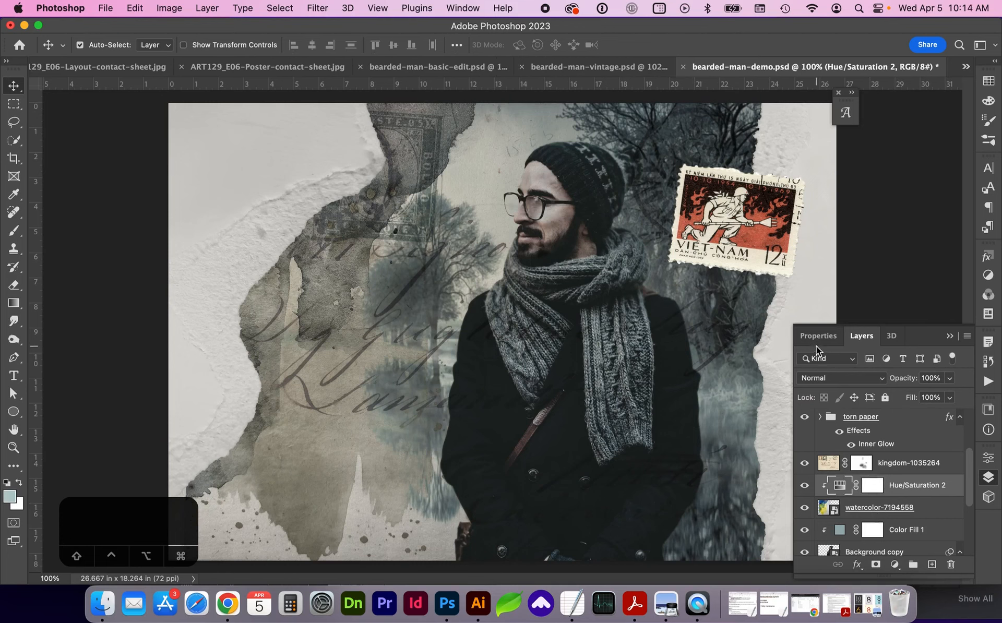
pyautogui.click(839, 485)
pyautogui.doubleClick(839, 488)
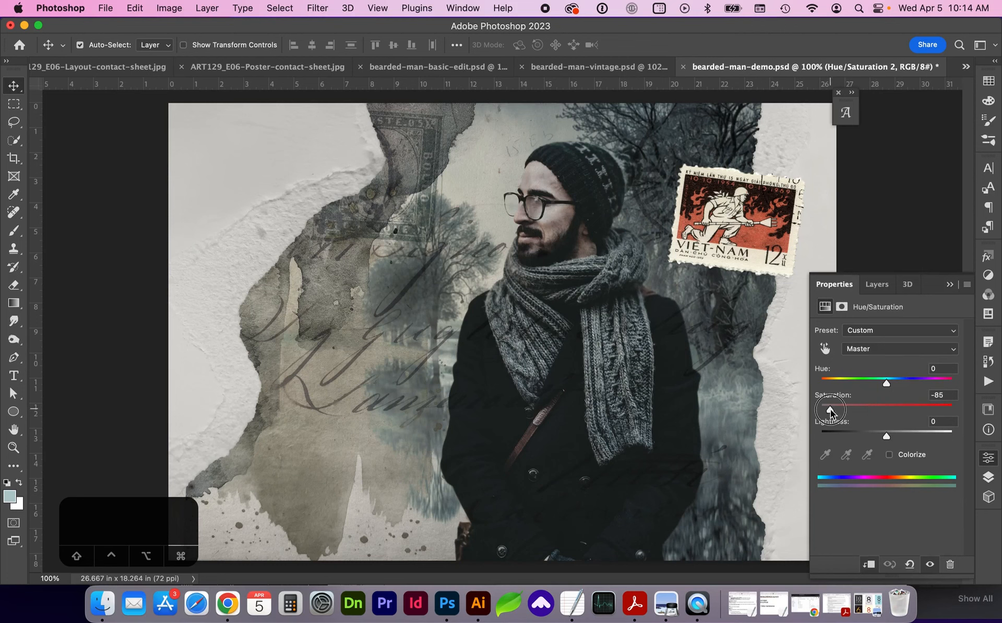
pyautogui.moveTo(831, 410); pyautogui.dragTo(825, 411)
pyautogui.click(877, 284)
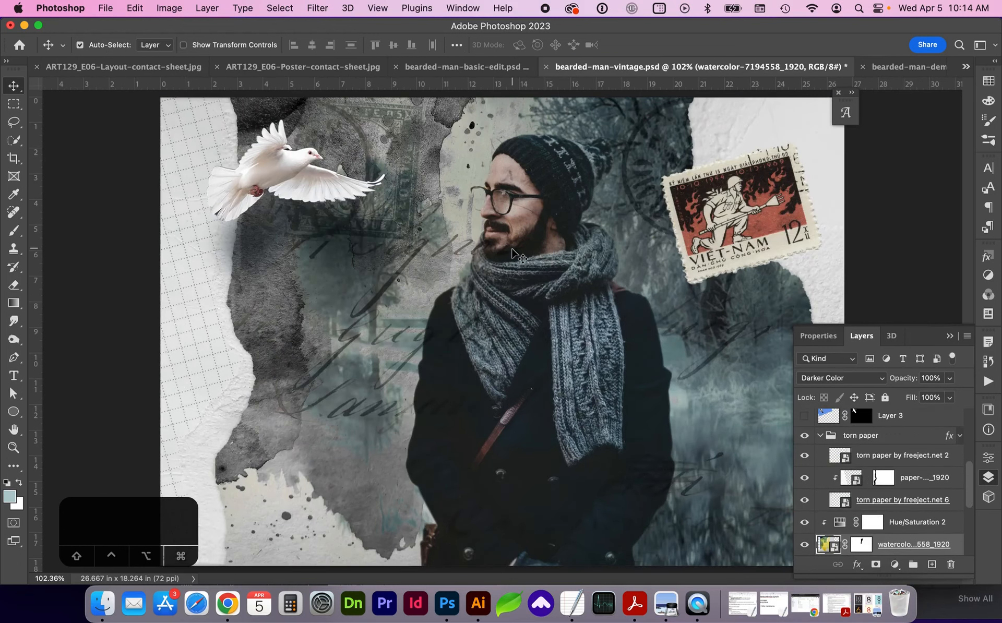
# Look at the dove in the reference bearded-man-vintage.psd and preview the photos in the birds folder in Finder.
pyautogui.click(312, 196)
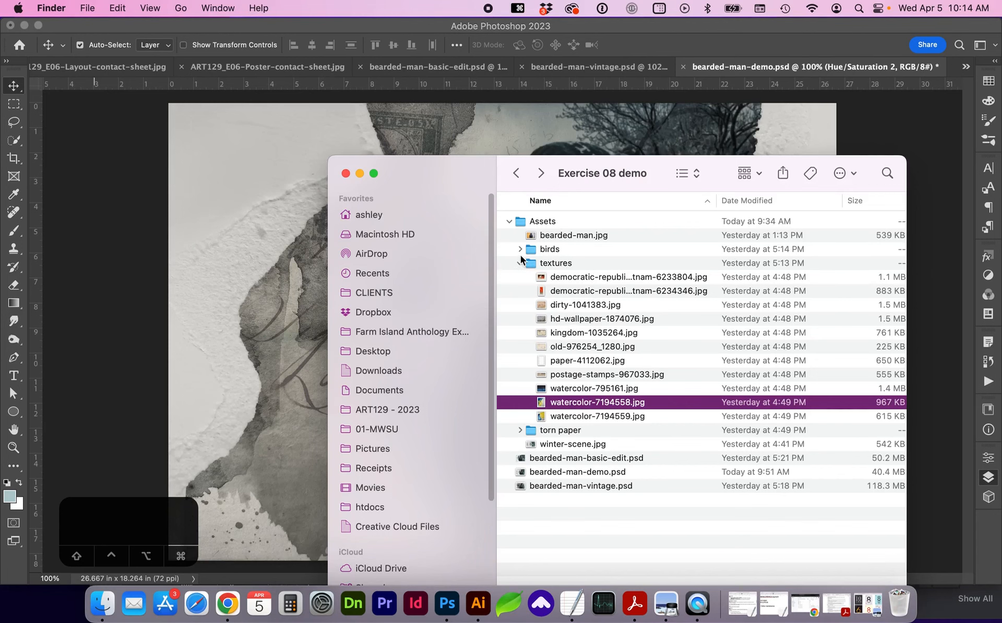
pyautogui.click(520, 250)
pyautogui.click(563, 266)
pyautogui.press('space')
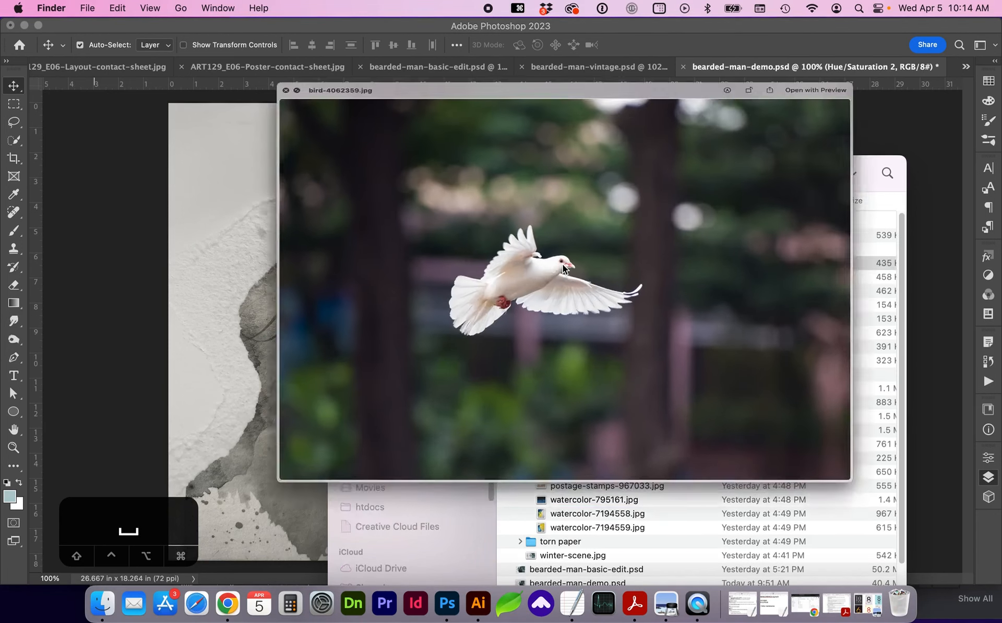
pyautogui.press('Down')
pyautogui.press('Down')
pyautogui.press('Down')
pyautogui.press('Down')
pyautogui.press('Down')
pyautogui.press('Down')
pyautogui.press('Down')
pyautogui.press('Up')
pyautogui.press('Down')
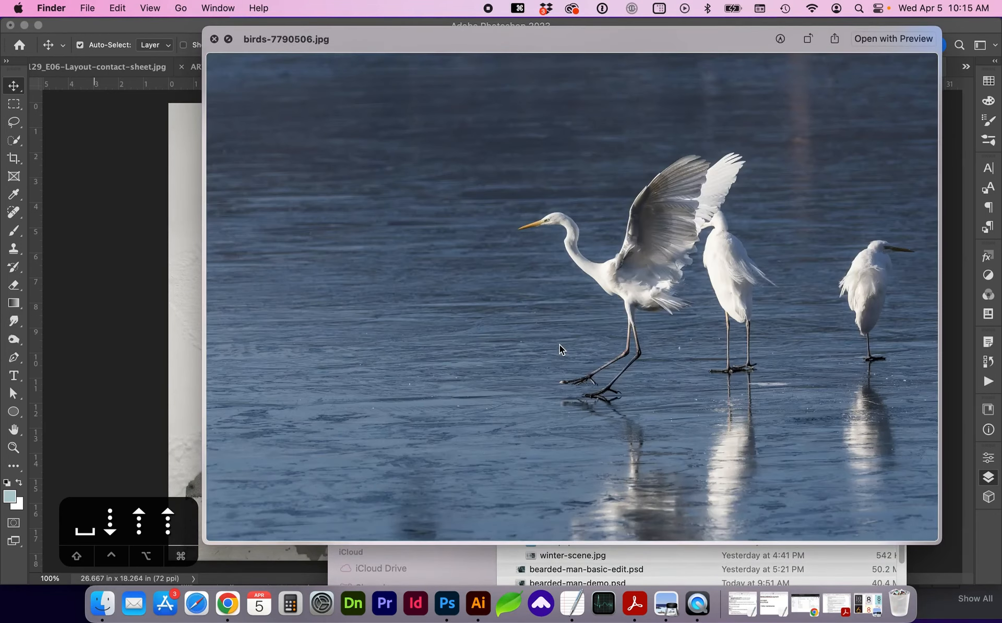
pyautogui.press('Up')
pyautogui.press('space')
# Place the great-egret-5592300 photo into the composite and move its layer to the top of the layer stack.
pyautogui.moveTo(559, 345); pyautogui.dragTo(246, 247)
pyautogui.press('Return')
pyautogui.moveTo(888, 545); pyautogui.dragTo(880, 413)
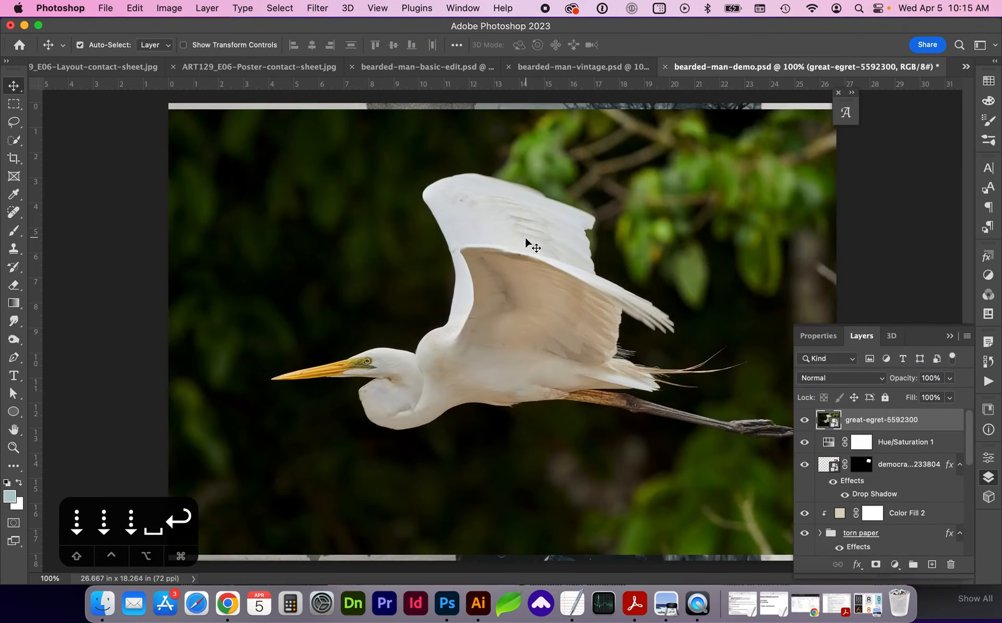
# Select the egret as the subject and mask out its leafy background.
pyautogui.click(14, 140)
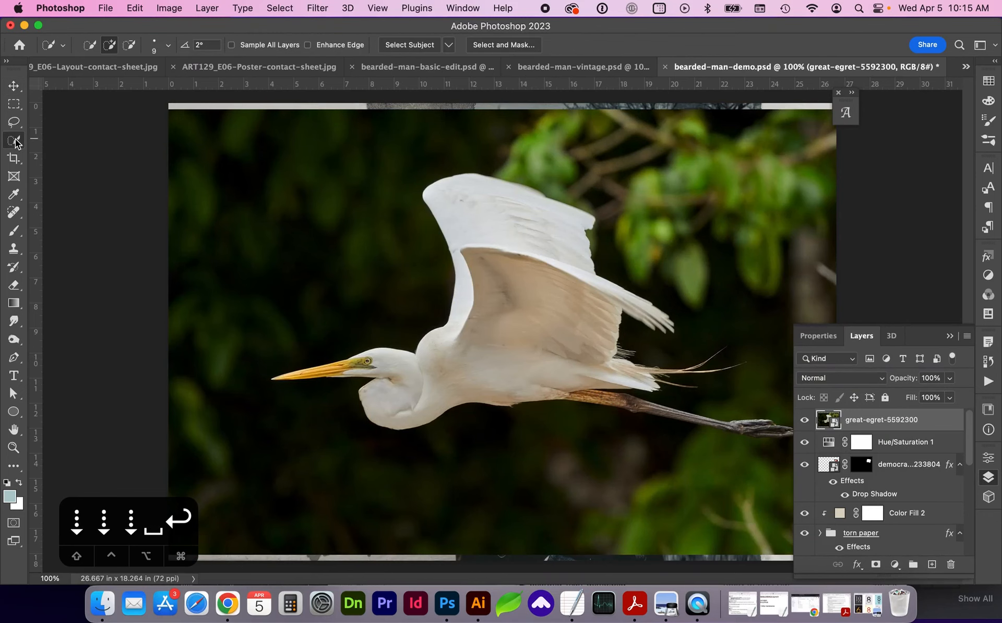
pyautogui.click(412, 45)
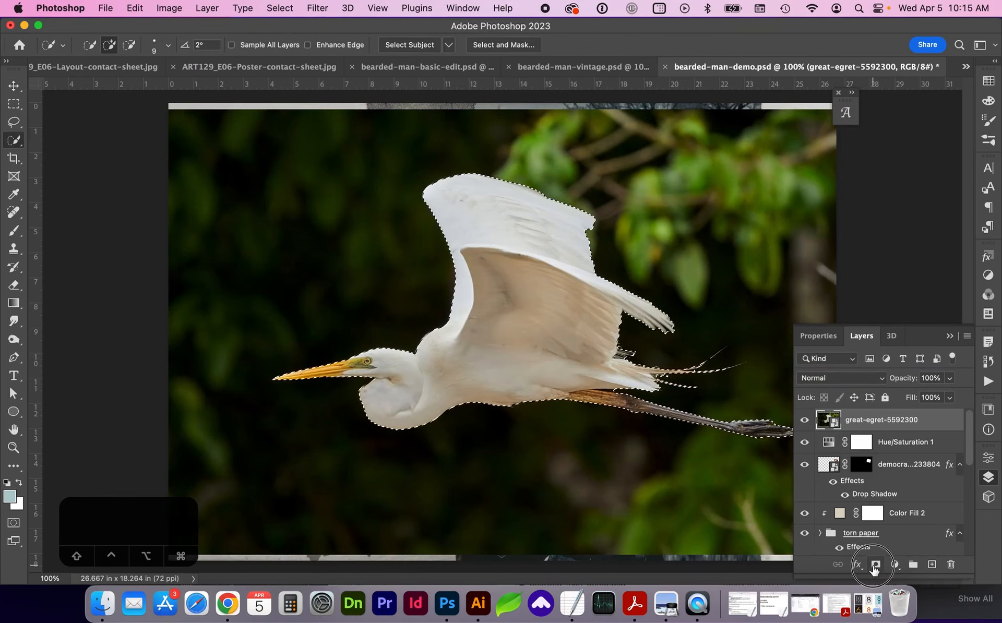
pyautogui.click(877, 565)
pyautogui.press('v')
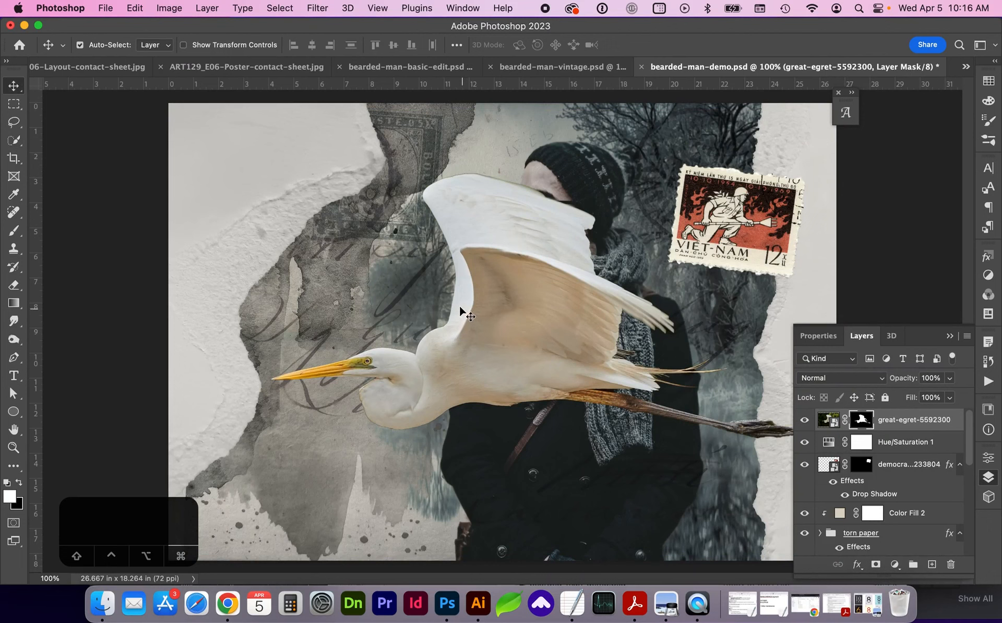
# Flip the egret horizontally, scale it to about 50%, tilt it slightly counterclockwise and place it over the upper left of the collage.
pyautogui.press('cmd+t')
pyautogui.press('Return')
pyautogui.click(135, 8)
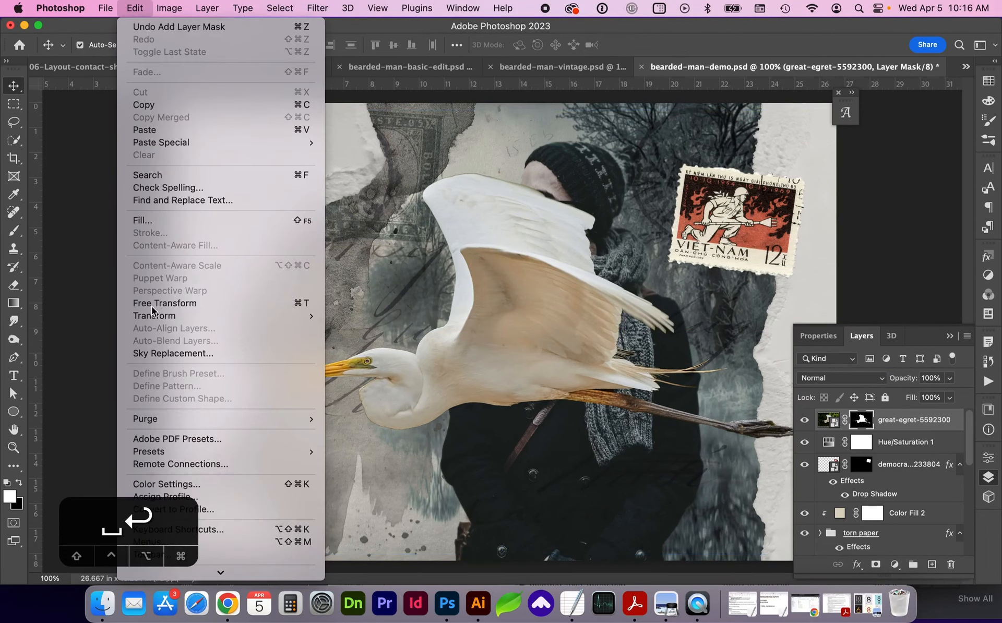
pyautogui.click(157, 303)
pyautogui.rightClick(503, 285)
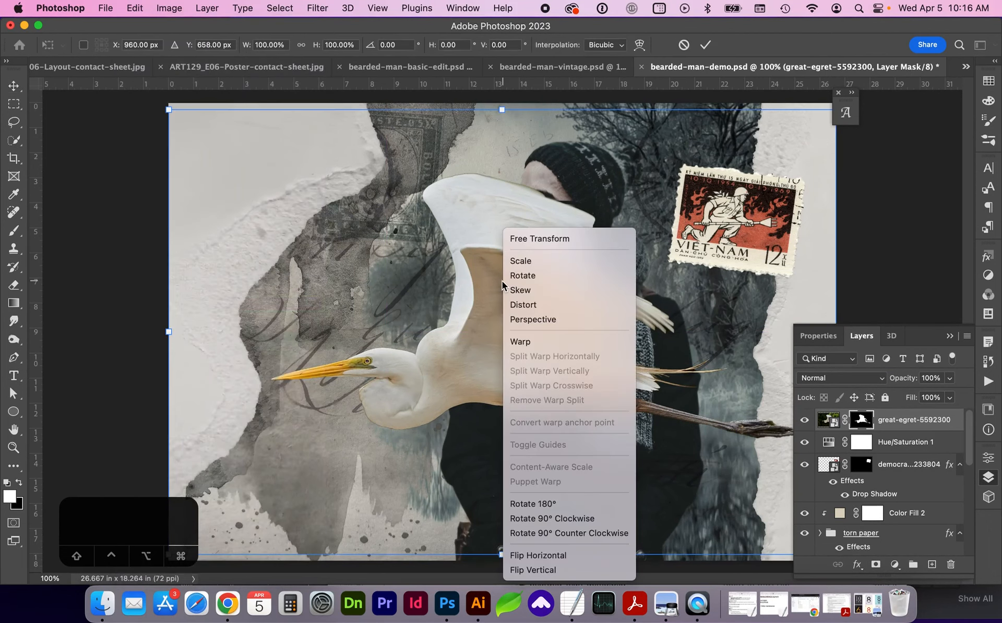
pyautogui.click(533, 555)
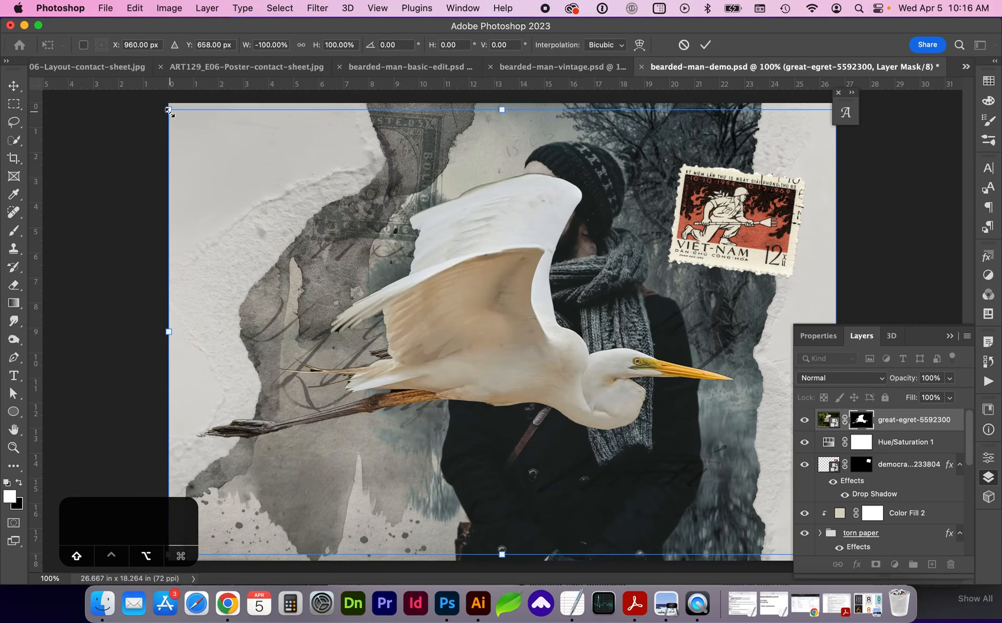
pyautogui.moveTo(169, 113); pyautogui.dragTo(345, 297)
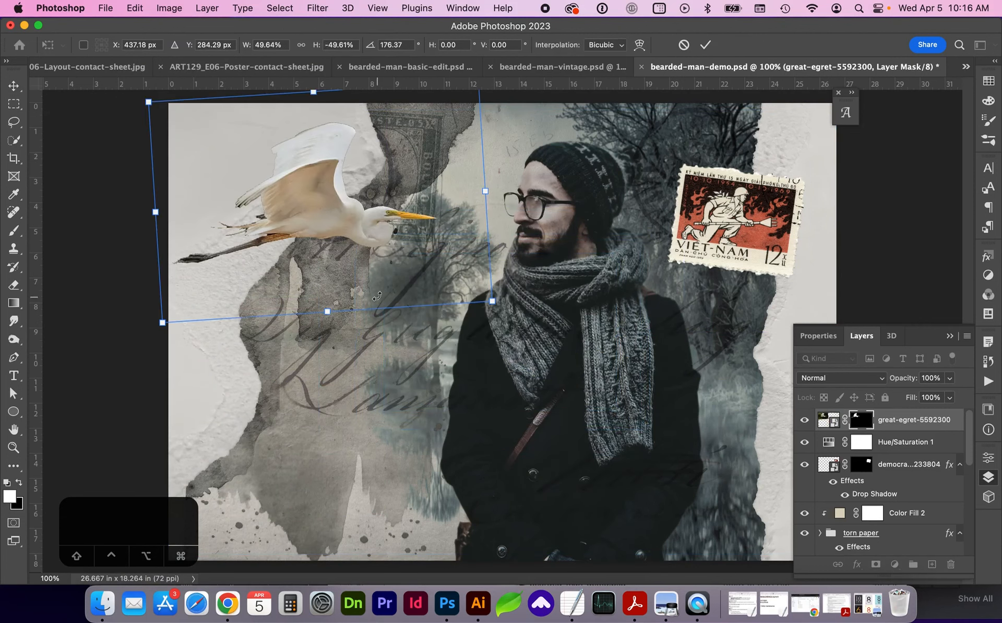
pyautogui.moveTo(376, 249); pyautogui.dragTo(378, 268)
pyautogui.press('Return')
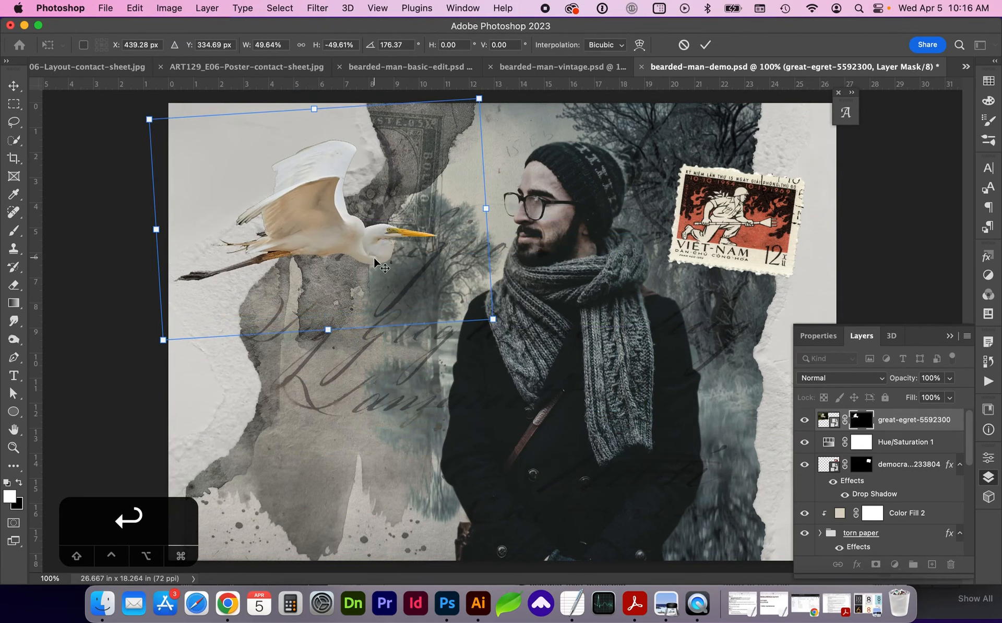
# Load the egret's layer mask as a selection and open it in Select and Mask.
pyautogui.press('z')
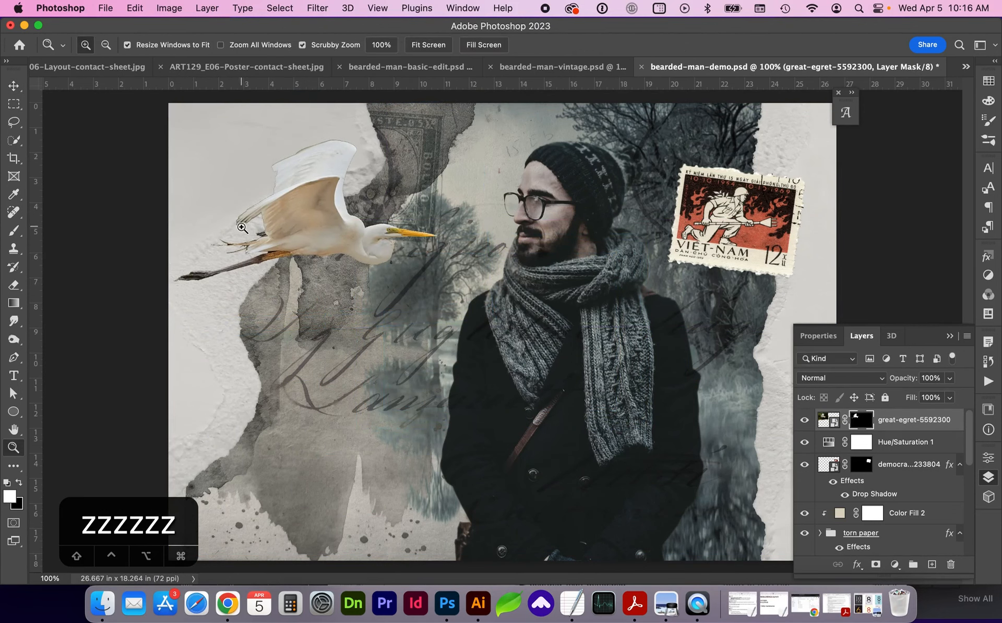
pyautogui.moveTo(256, 258)
pyautogui.mouseDown()
pyautogui.moveTo(285, 253)
pyautogui.moveTo(263, 253)
pyautogui.mouseUp()
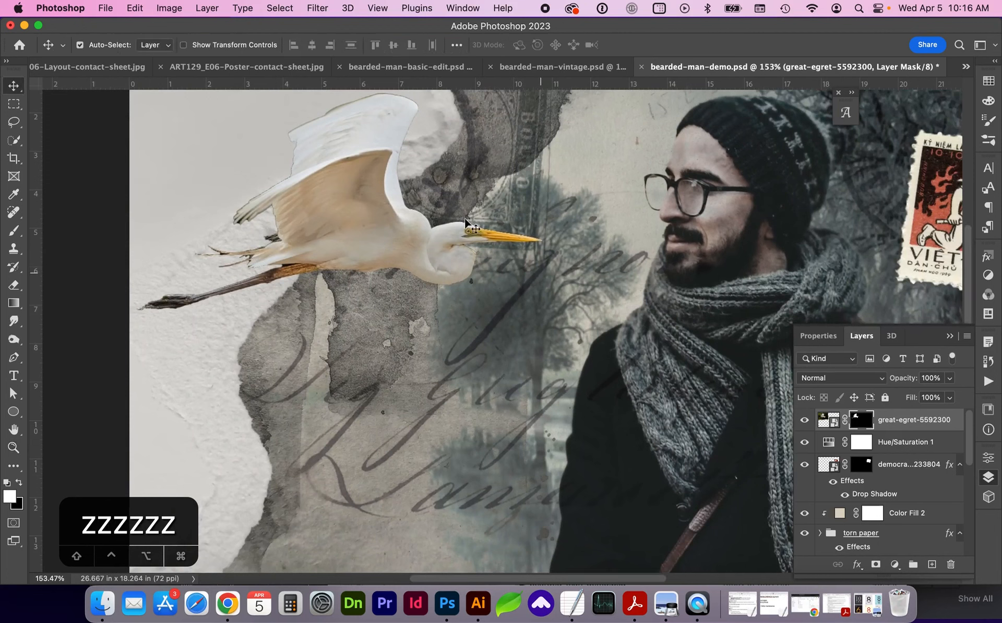
pyautogui.press('super')
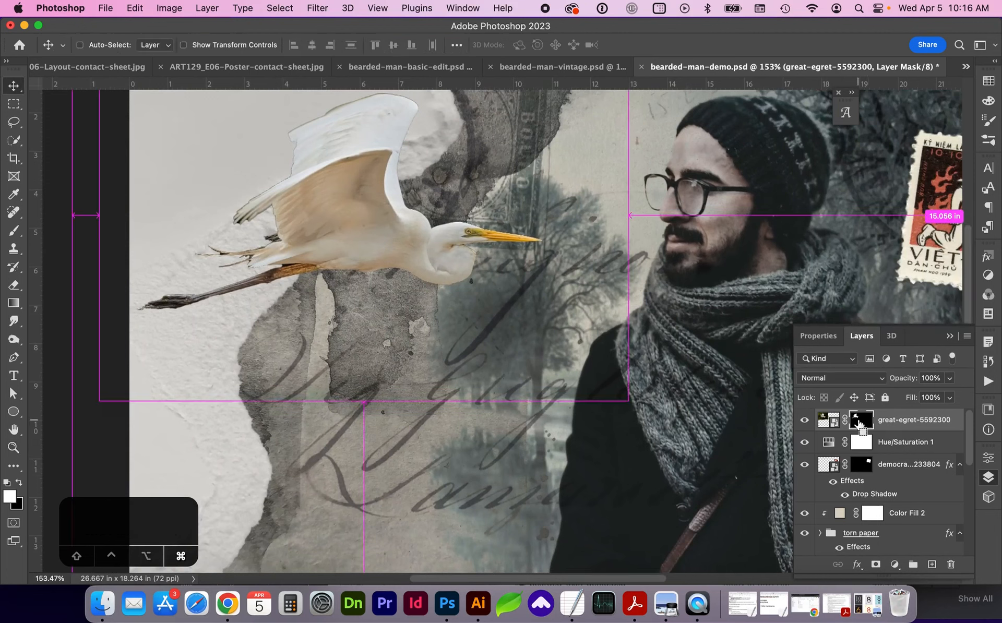
pyautogui.keyDown('super'); pyautogui.click(864, 420); pyautogui.keyUp('super')
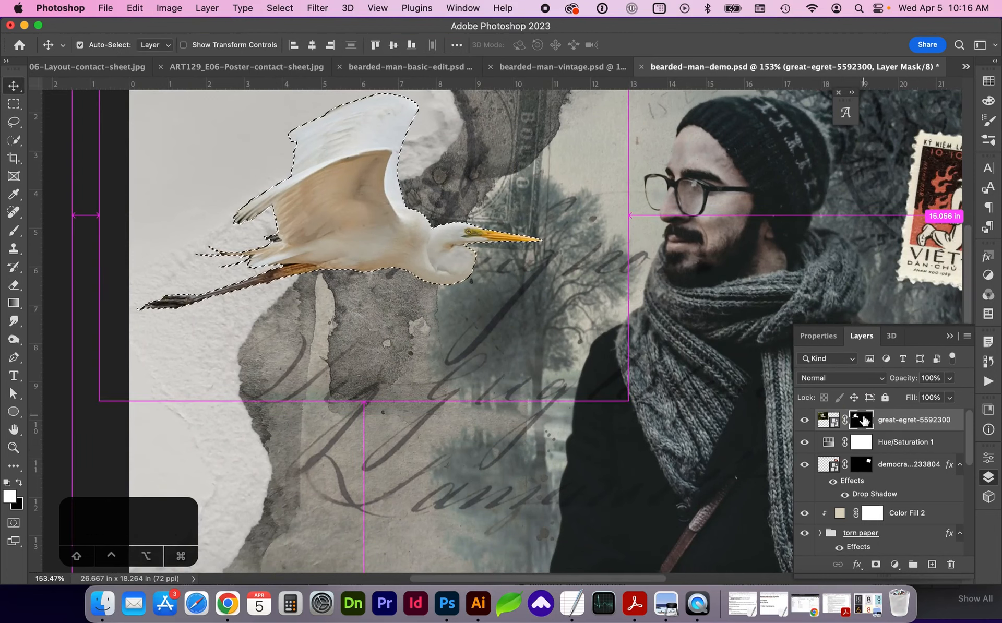
pyautogui.click(16, 145)
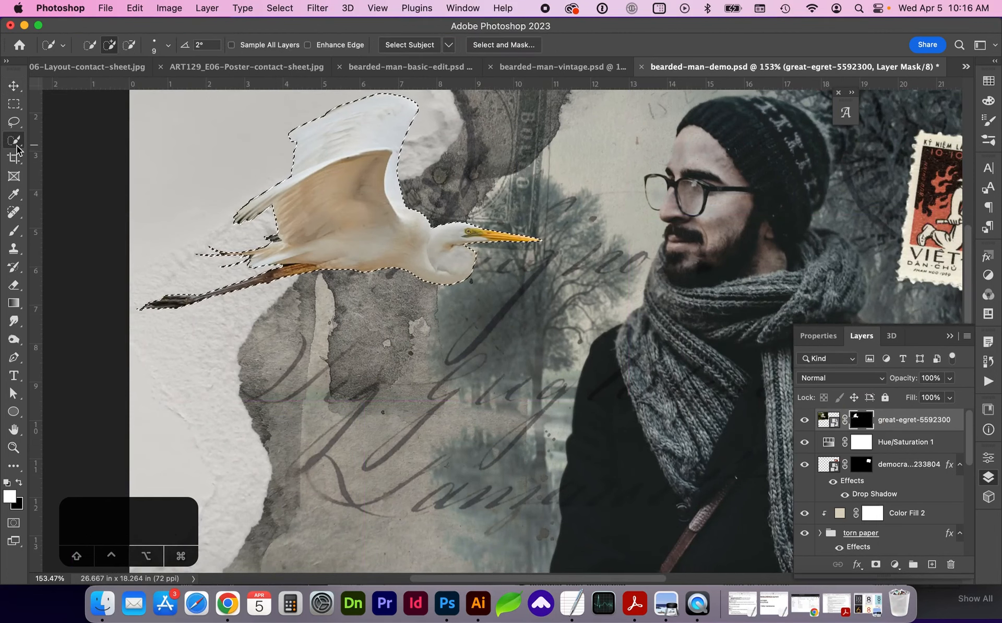
pyautogui.click(512, 48)
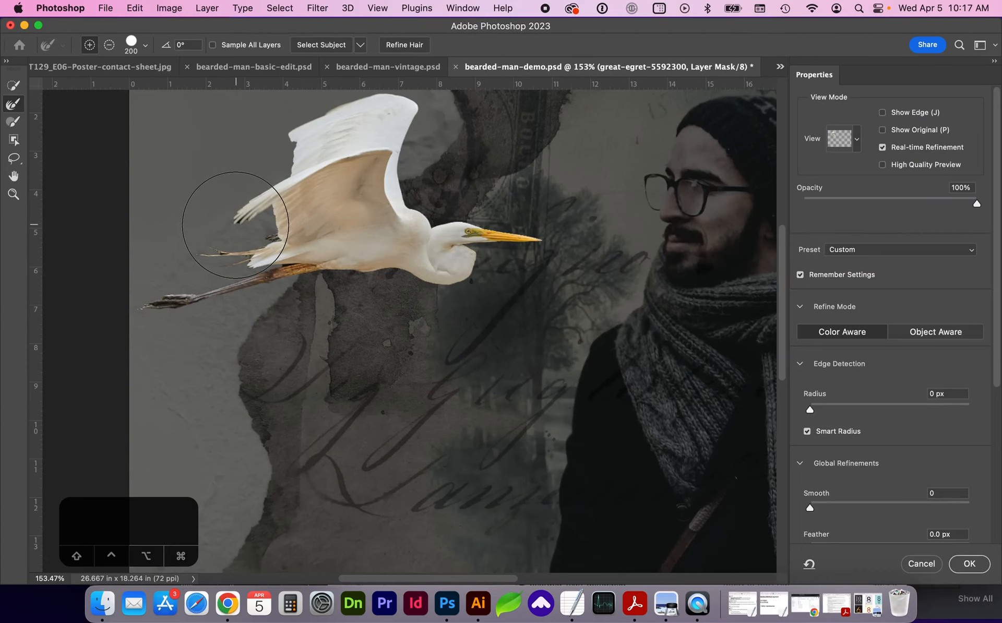
# Using the Onion Skin view, set the edge detection radius of the egret selection to 5 px.
pyautogui.click(857, 110)
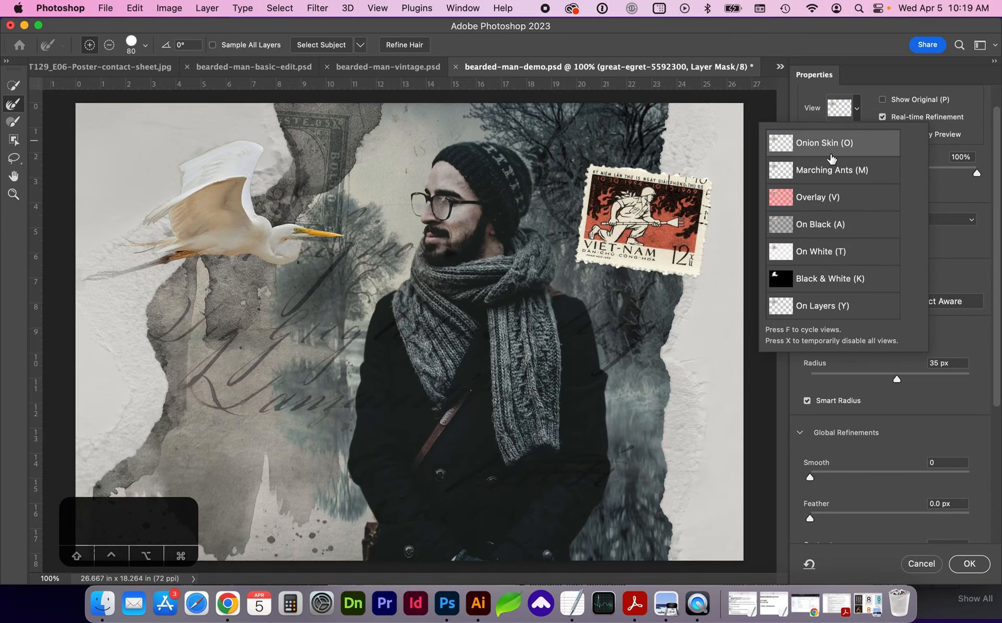
pyautogui.press('z')
pyautogui.press('z')
pyautogui.press('z')
pyautogui.press('z')
pyautogui.press('z')
pyautogui.press('z')
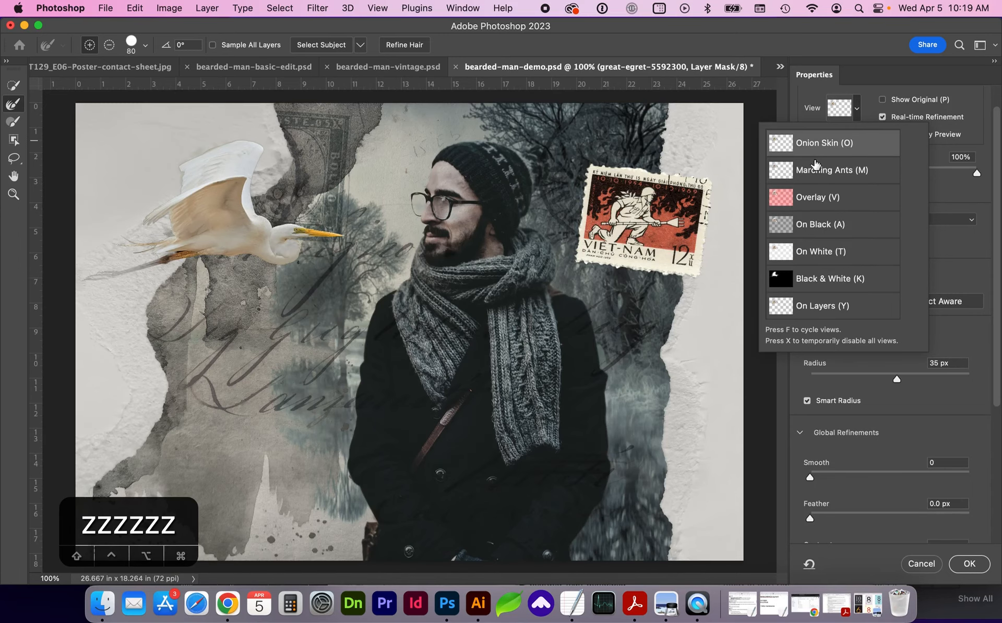
pyautogui.press('z')
pyautogui.moveTo(196, 232); pyautogui.dragTo(241, 244)
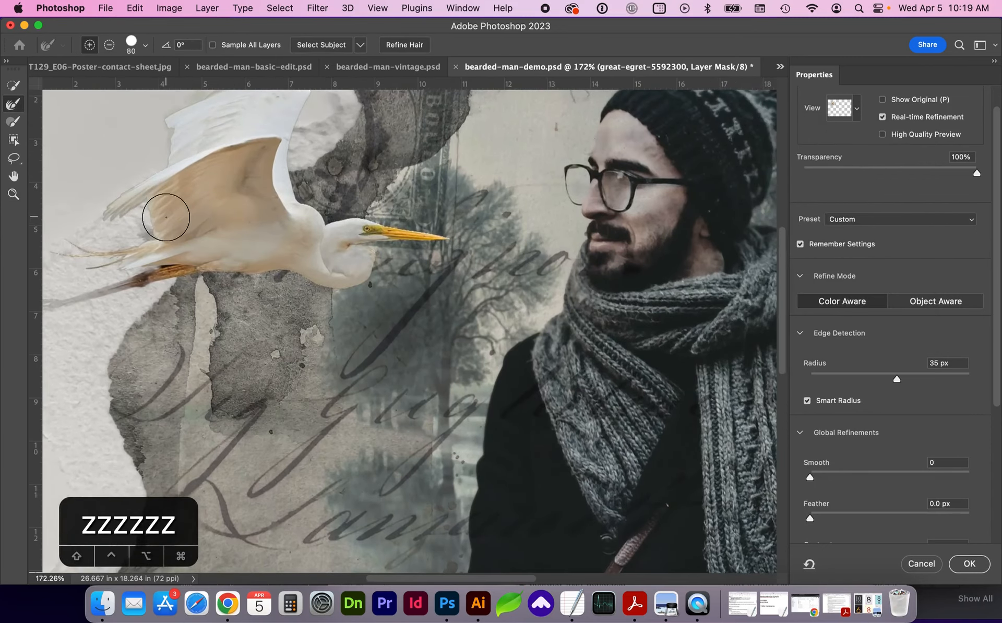
pyautogui.press('z')
pyautogui.moveTo(152, 197)
pyautogui.mouseDown()
pyautogui.moveTo(203, 213)
pyautogui.moveTo(168, 190)
pyautogui.mouseUp()
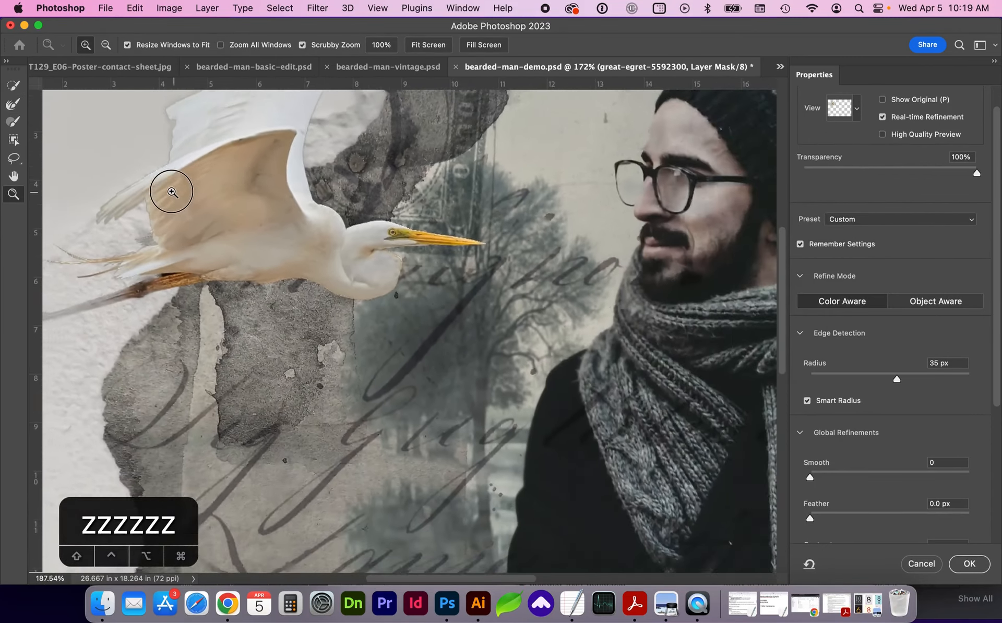
pyautogui.moveTo(897, 379)
pyautogui.mouseDown()
pyautogui.moveTo(831, 379)
pyautogui.moveTo(850, 379)
pyautogui.mouseUp()
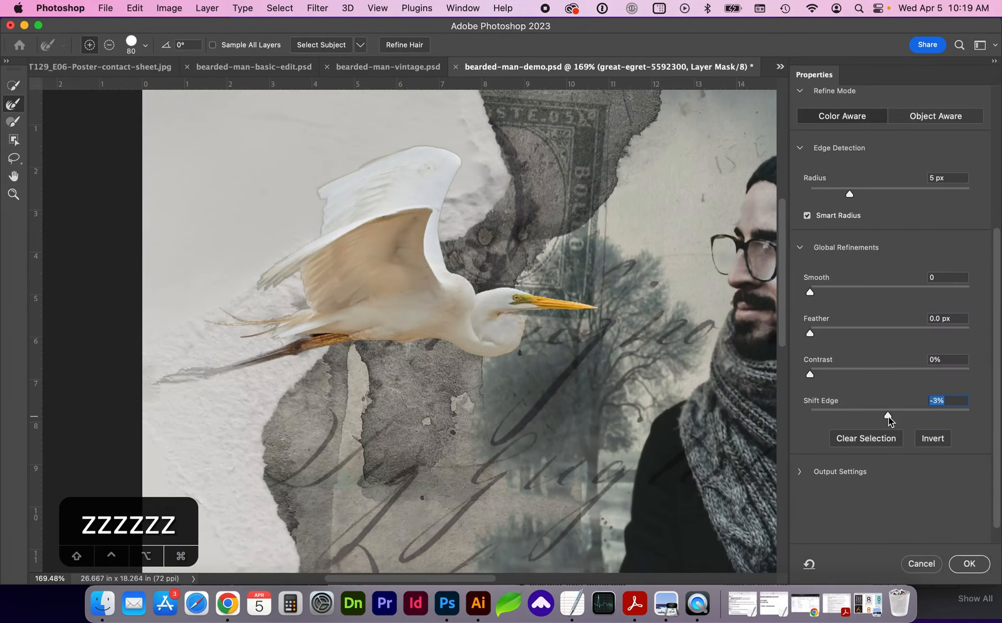
# Set the selection's Shift Edge to -3% and apply the refinement.
pyautogui.moveTo(889, 416)
pyautogui.mouseDown()
pyautogui.moveTo(877, 417)
pyautogui.moveTo(901, 417)
pyautogui.moveTo(888, 416)
pyautogui.mouseUp()
pyautogui.scroll(-1, 901, 378)
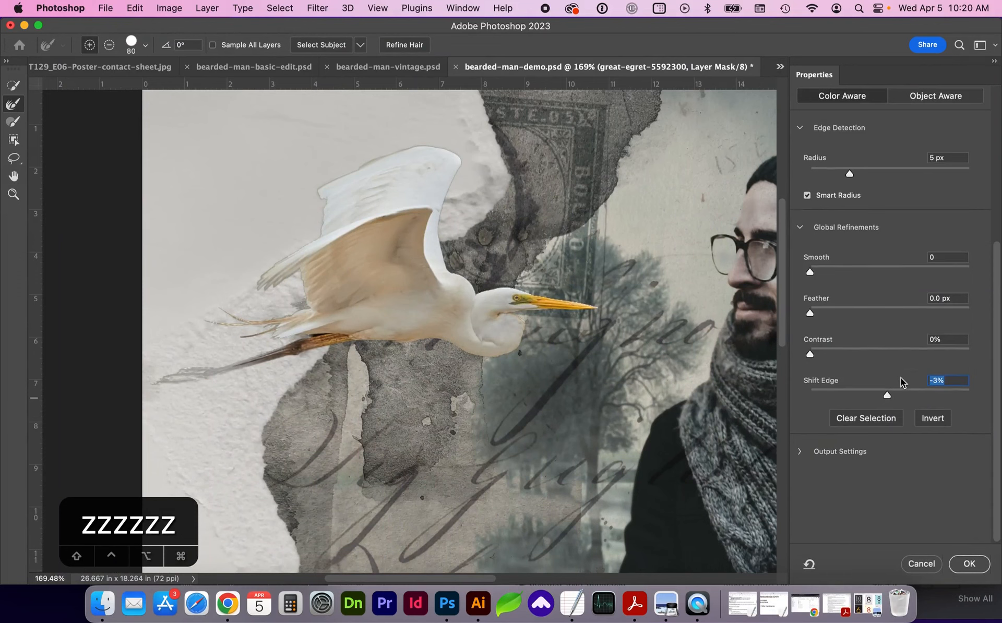
pyautogui.scroll(5, 901, 378)
pyautogui.click(969, 566)
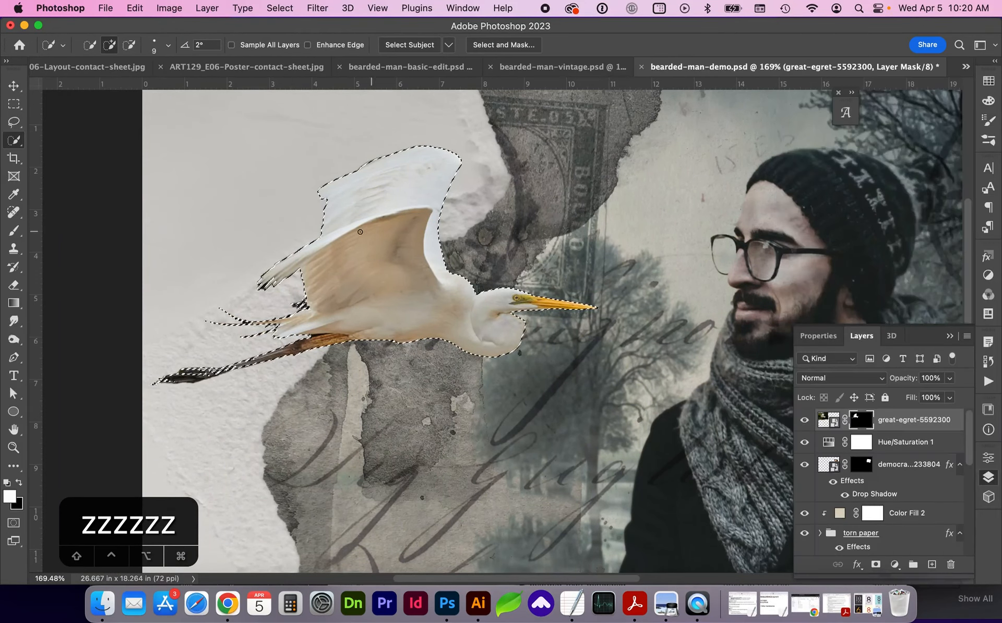
# Invert the selection, clear the leftover fringe around the egret from its layer mask and deselect.
pyautogui.click(279, 8)
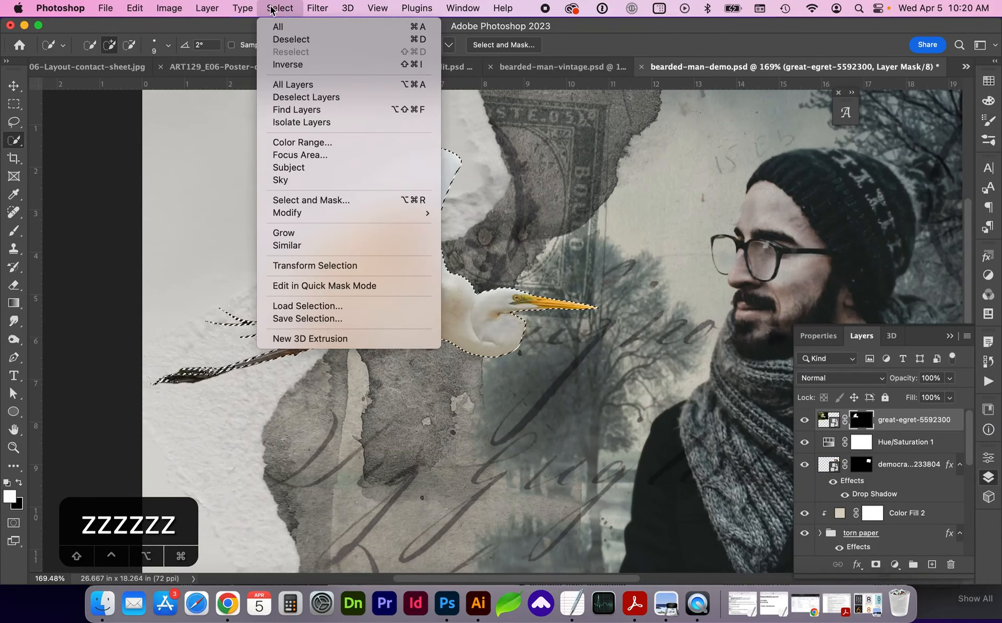
pyautogui.press('super+1')
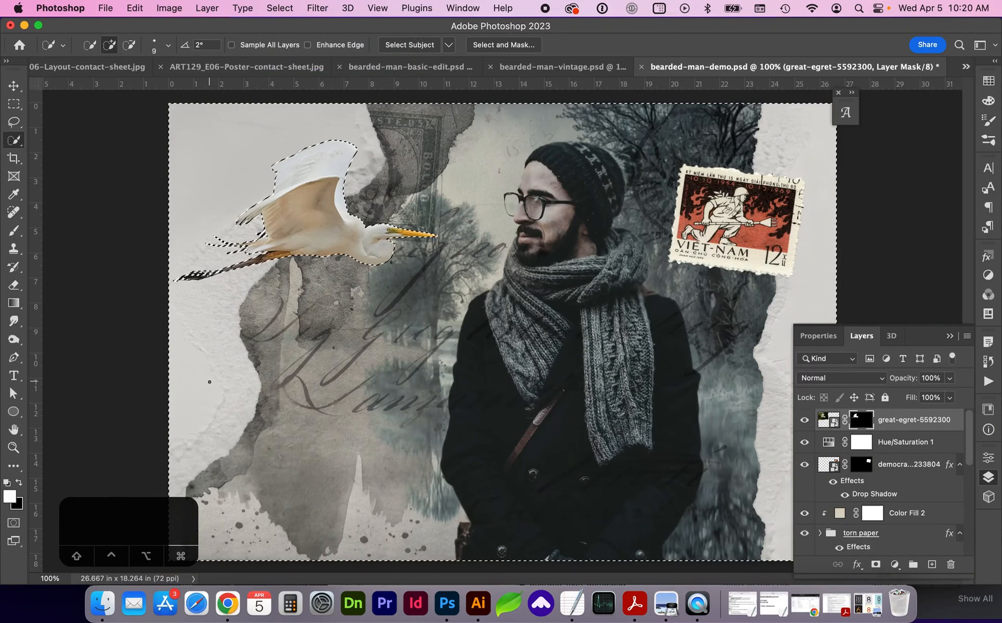
pyautogui.press('super+x')
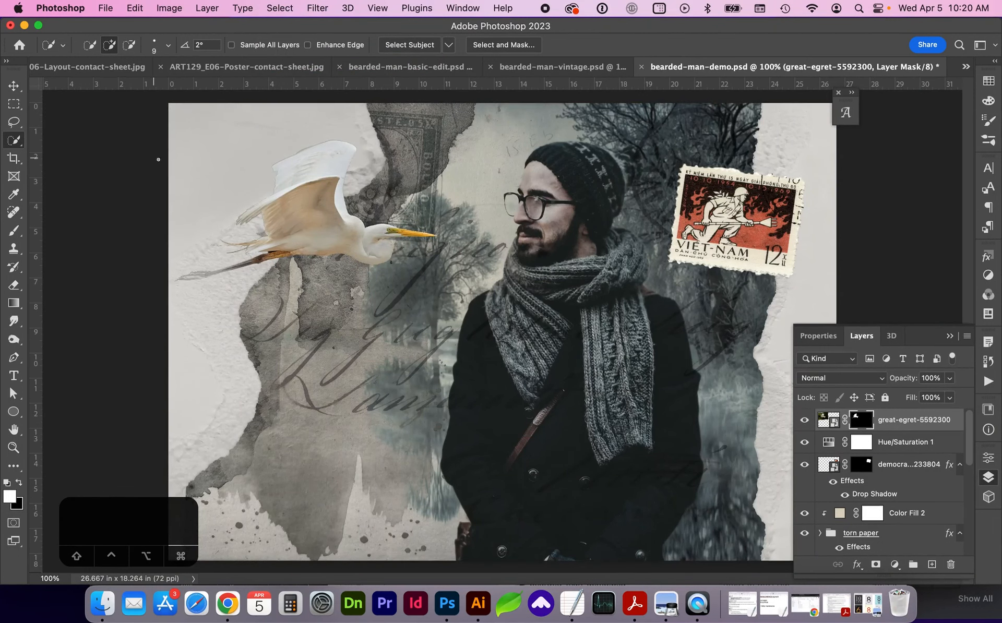
# Move the egret slightly upward over the torn paper.
pyautogui.press('v')
pyautogui.moveTo(306, 228); pyautogui.dragTo(306, 222)
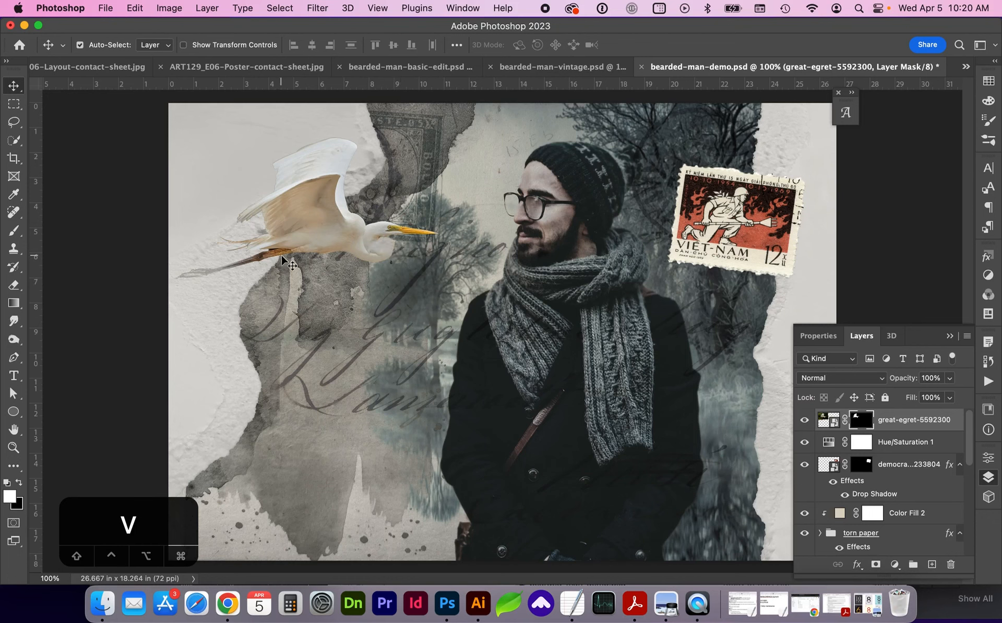
pyautogui.click(327, 245)
pyautogui.moveTo(326, 246)
pyautogui.mouseDown()
pyautogui.moveTo(335, 225)
pyautogui.moveTo(327, 243)
pyautogui.mouseUp()
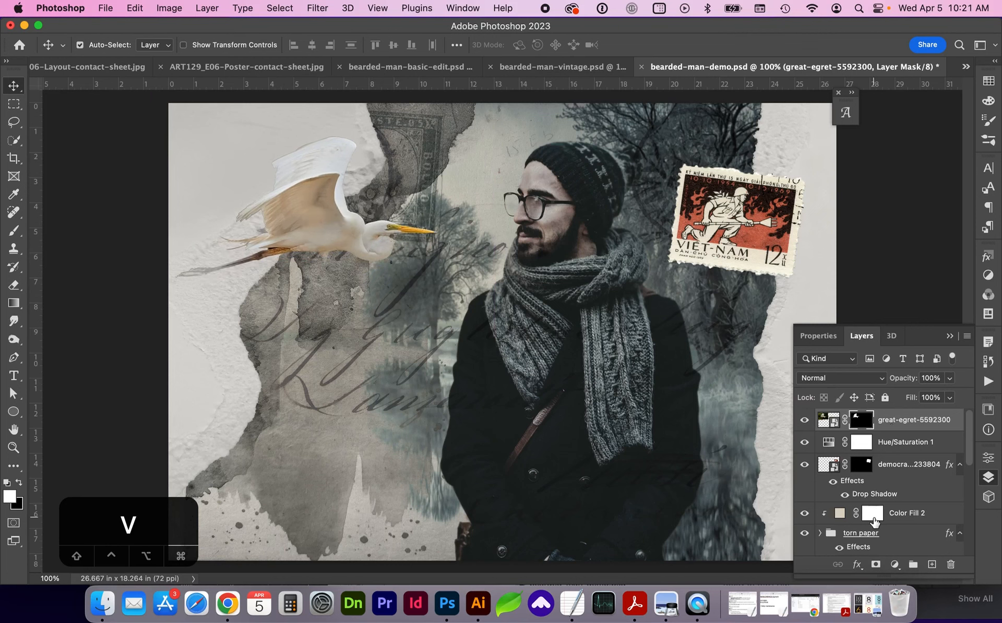
# Add a Multiply drop shadow to the egret layer with 86% opacity, 53° angle, 124 px distance and 46 px size.
pyautogui.click(860, 565)
pyautogui.click(882, 535)
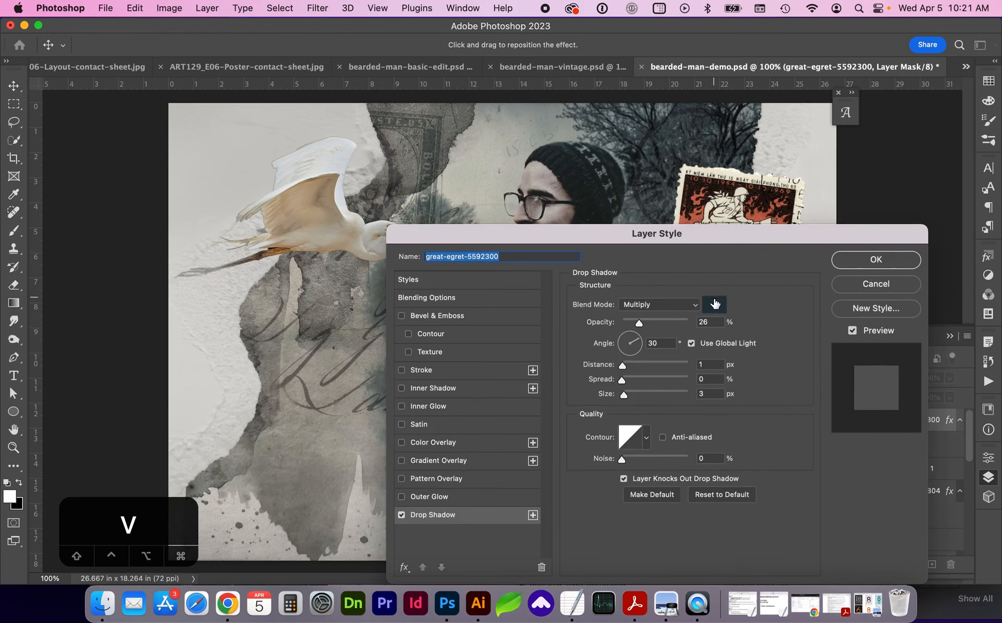
pyautogui.moveTo(655, 322); pyautogui.dragTo(682, 320)
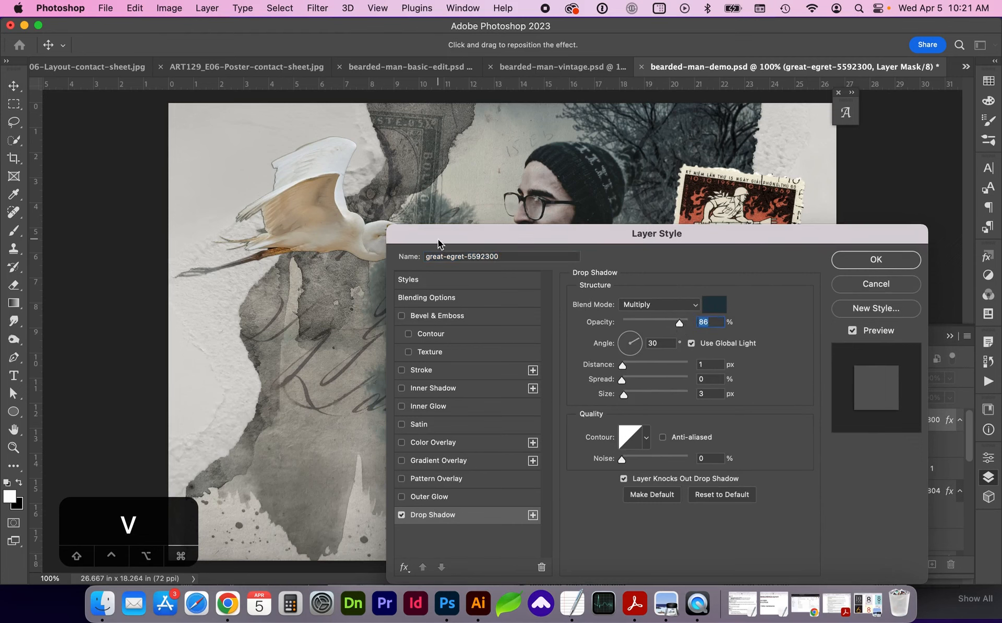
pyautogui.moveTo(637, 366); pyautogui.dragTo(633, 339)
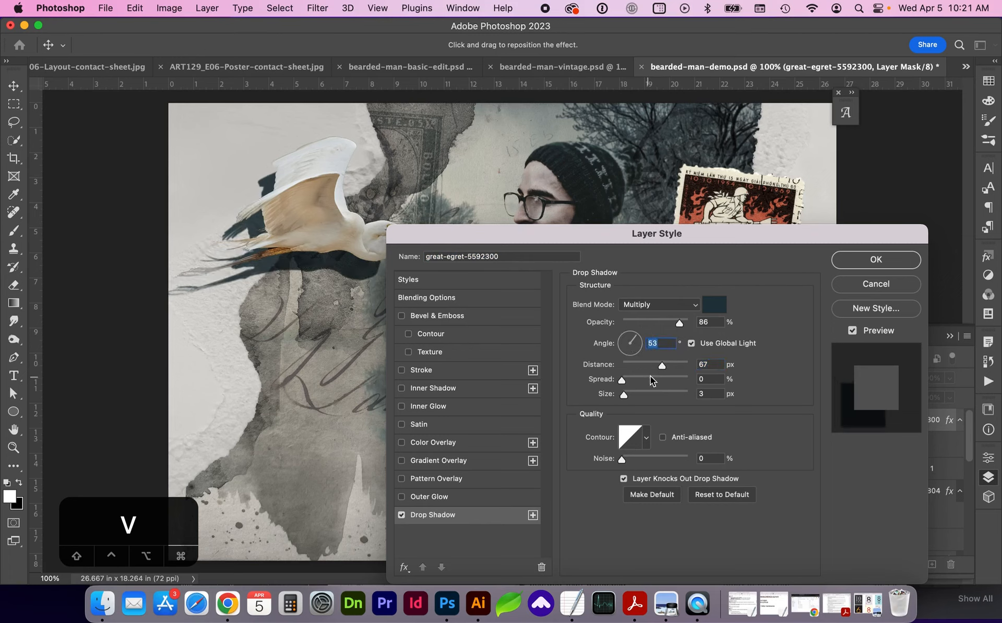
pyautogui.moveTo(661, 366); pyautogui.dragTo(674, 365)
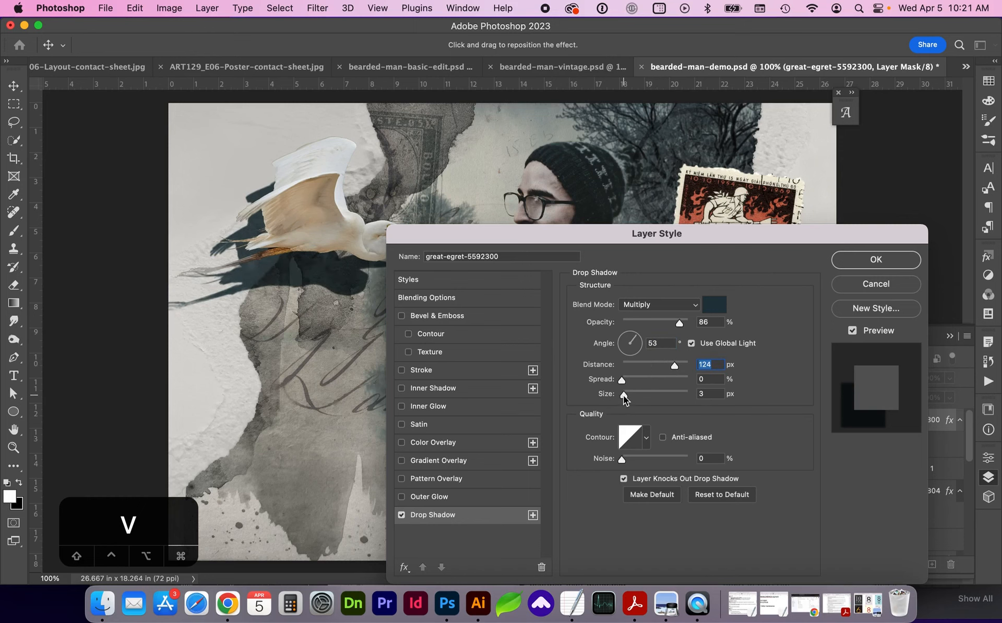
pyautogui.moveTo(624, 395); pyautogui.dragTo(638, 394)
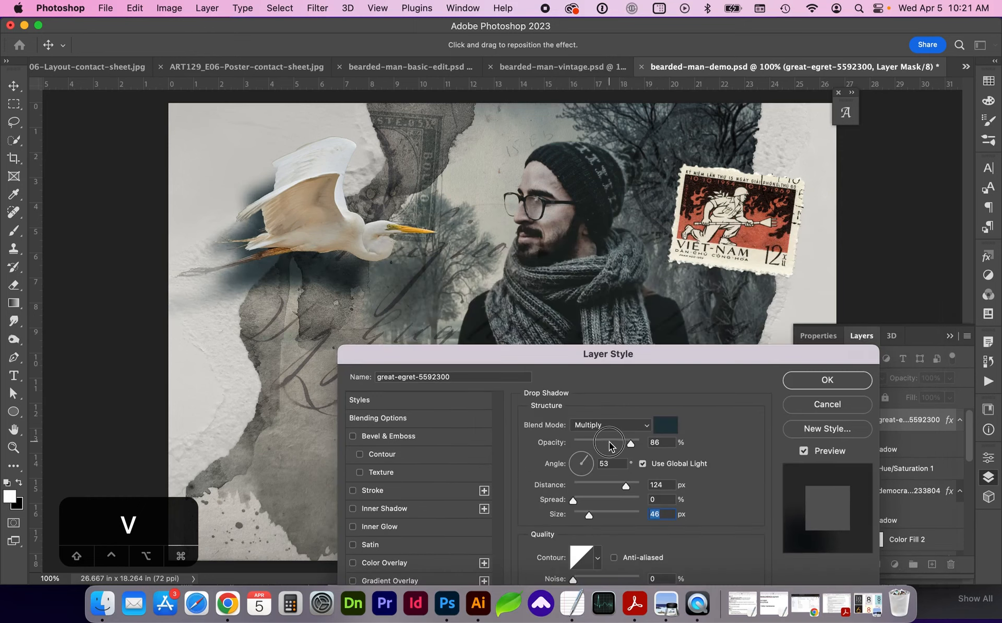
# Soften the egret's drop shadow to 53% opacity, 111° angle, 93 px distance and 43 px size, and apply it.
pyautogui.moveTo(630, 442); pyautogui.dragTo(579, 459)
pyautogui.click(582, 460)
pyautogui.moveTo(572, 358); pyautogui.dragTo(590, 342)
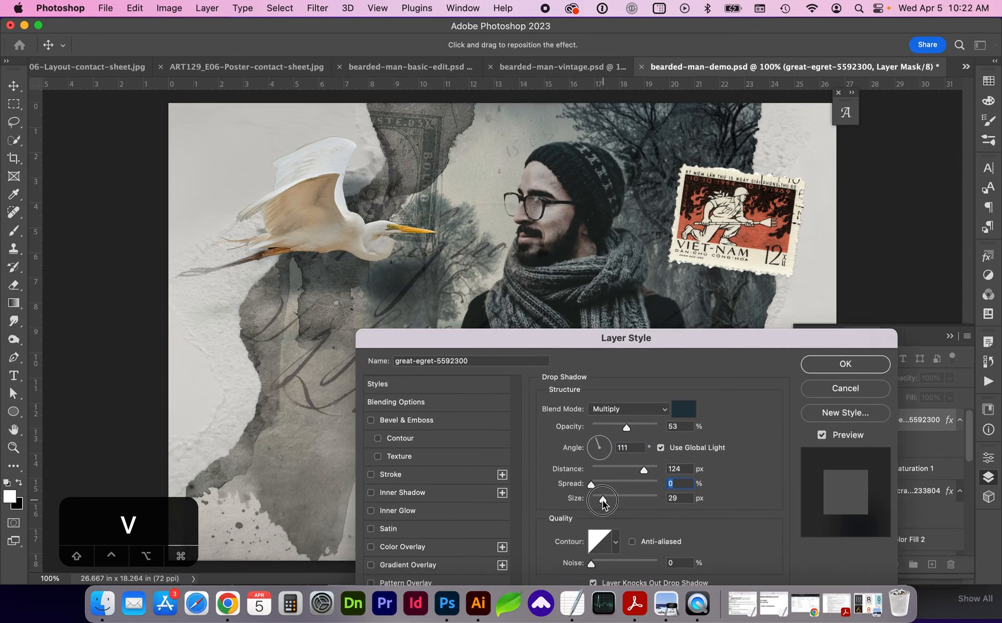
pyautogui.moveTo(602, 501); pyautogui.dragTo(606, 500)
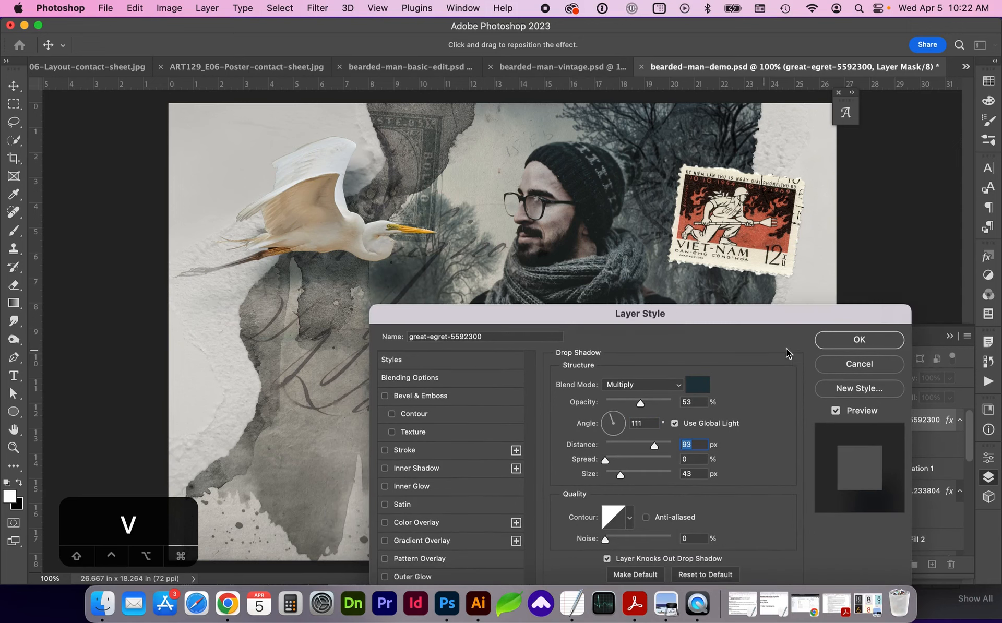
pyautogui.click(849, 341)
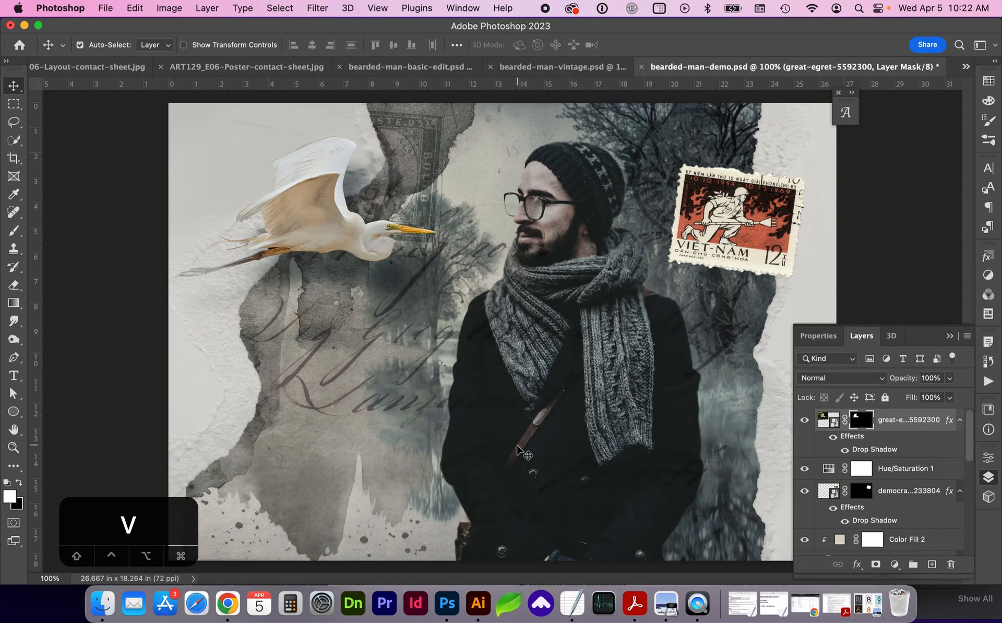
pyautogui.press('super+0')
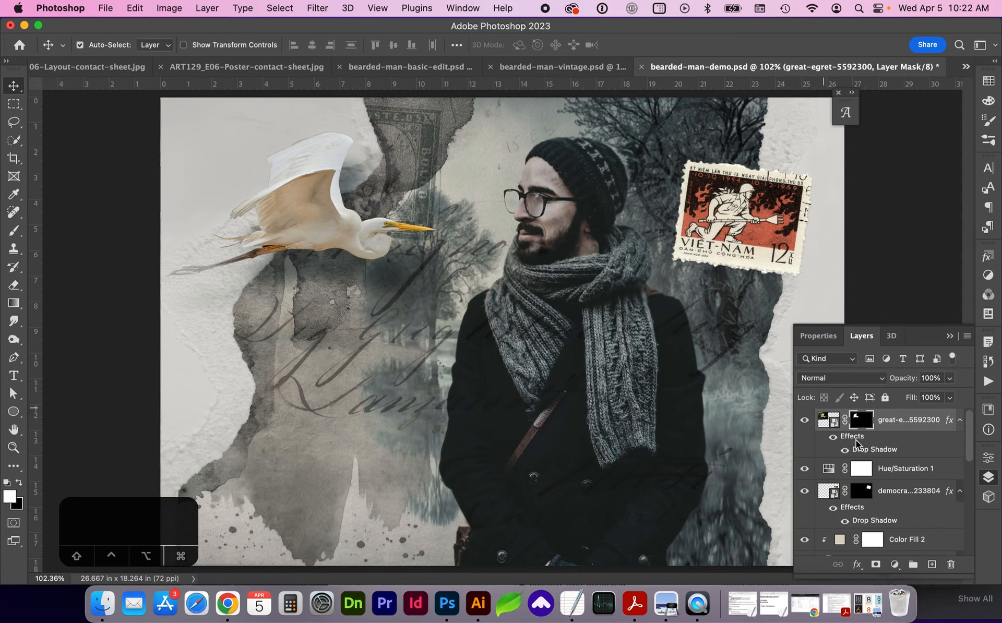
# Add a Photo Filter adjustment layer above the egret and try the Cooling Filter (80) and Cooling Filter (82) presets.
pyautogui.click(894, 565)
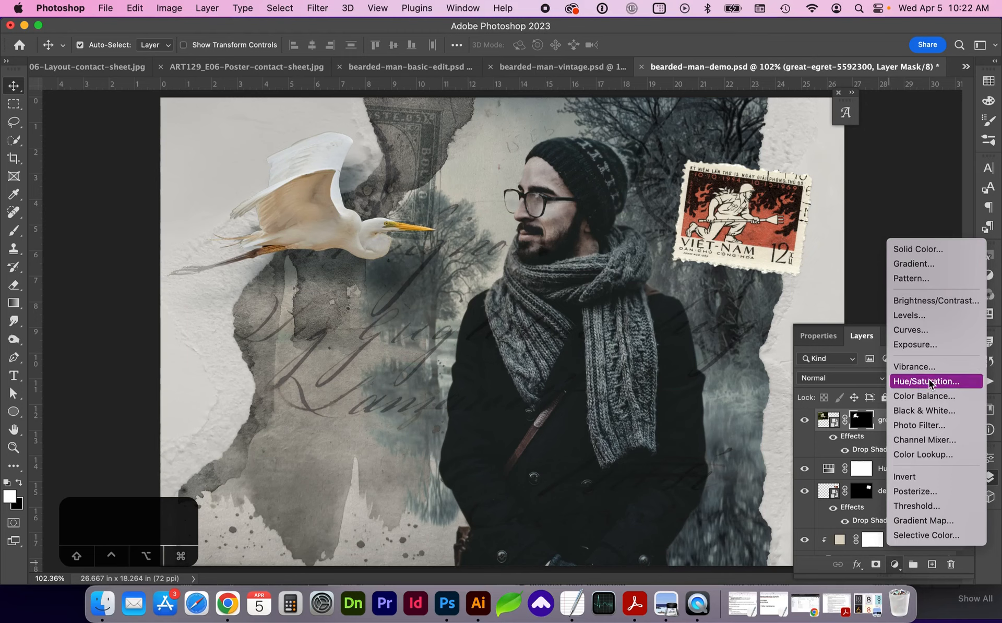
pyautogui.click(925, 426)
pyautogui.click(912, 330)
pyautogui.click(903, 364)
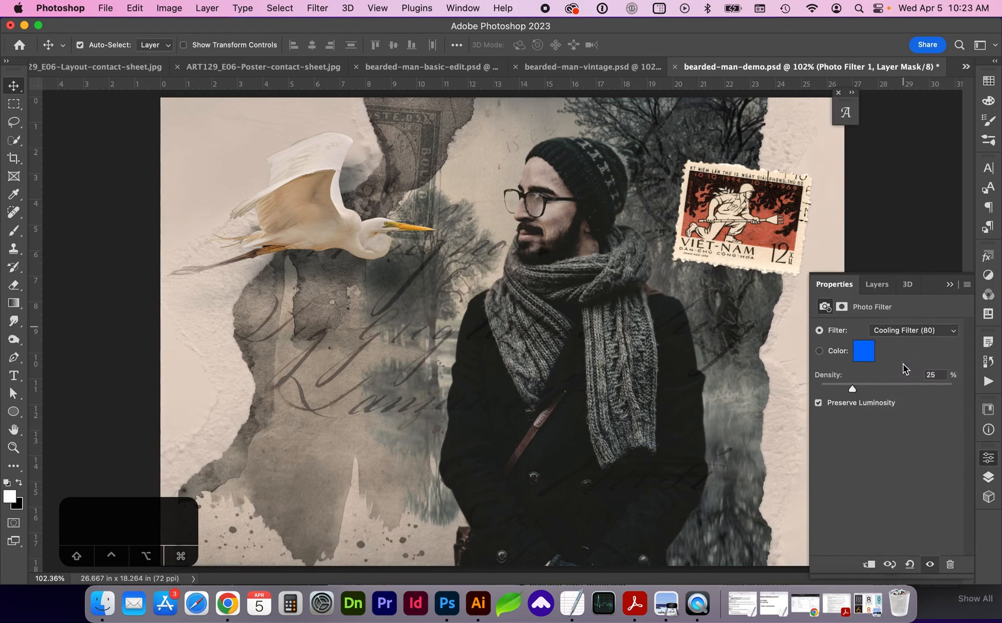
pyautogui.click(902, 334)
pyautogui.click(903, 350)
pyautogui.click(902, 334)
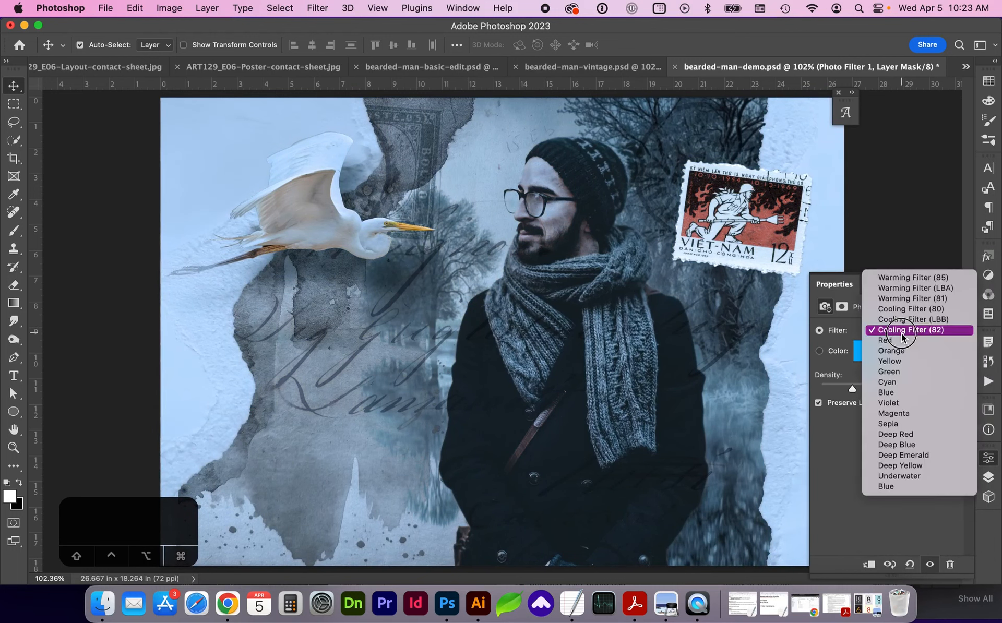
# Give the Photo Filter a custom dark teal color at 67% density and clip it to the egret layer.
pyautogui.click(819, 357)
pyautogui.click(819, 352)
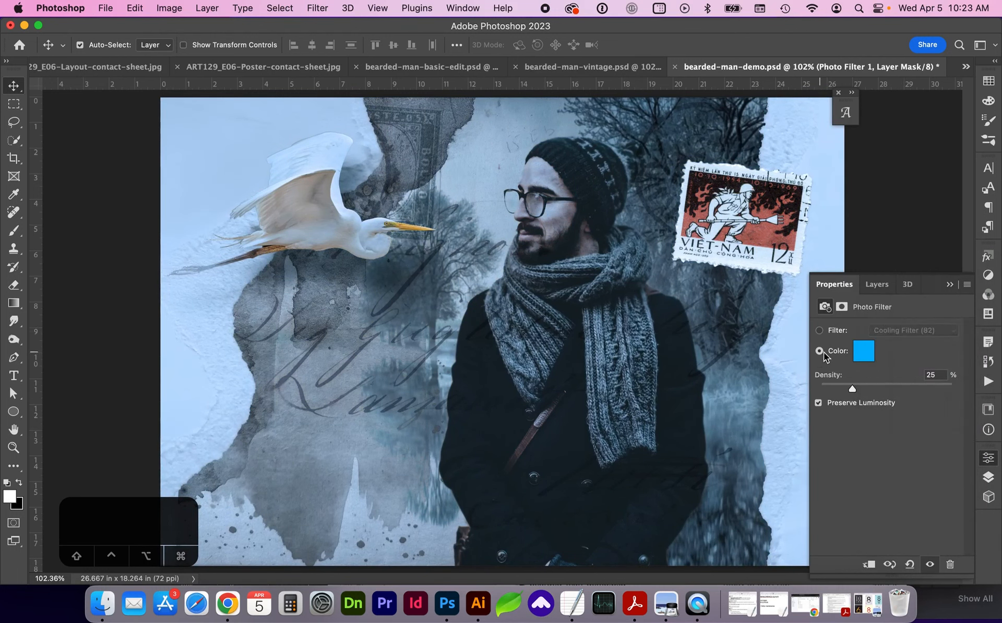
pyautogui.click(864, 351)
pyautogui.moveTo(886, 384); pyautogui.dragTo(914, 386)
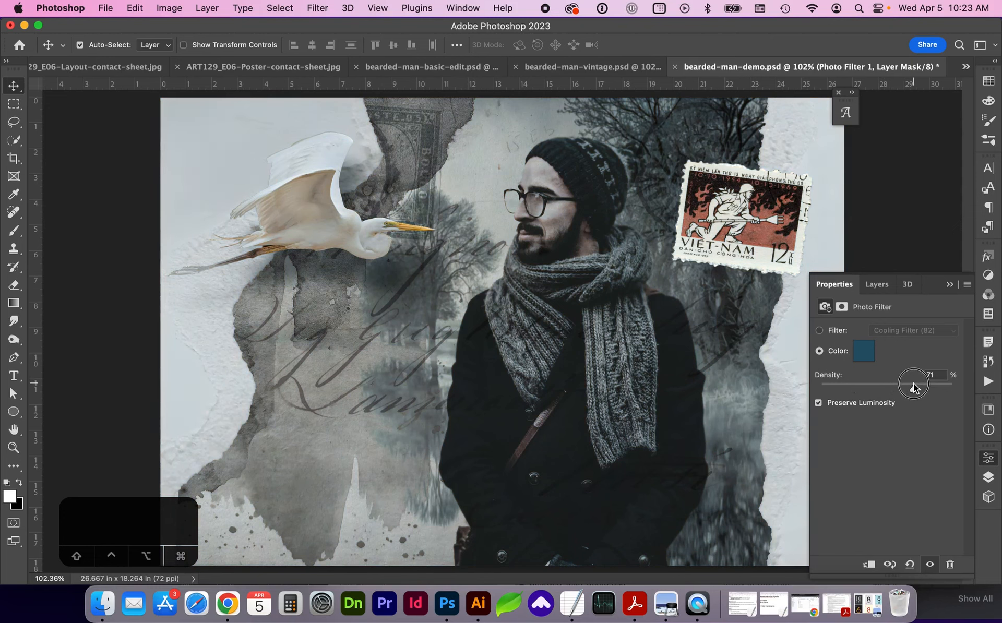
pyautogui.click(877, 284)
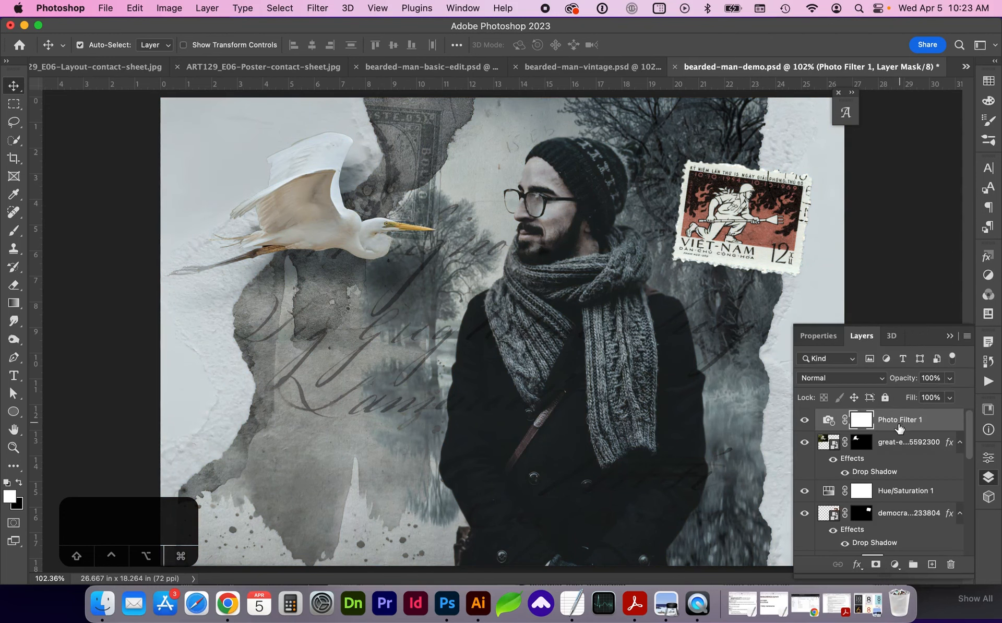
pyautogui.keyDown('alt'); pyautogui.click(905, 430); pyautogui.keyUp('alt')
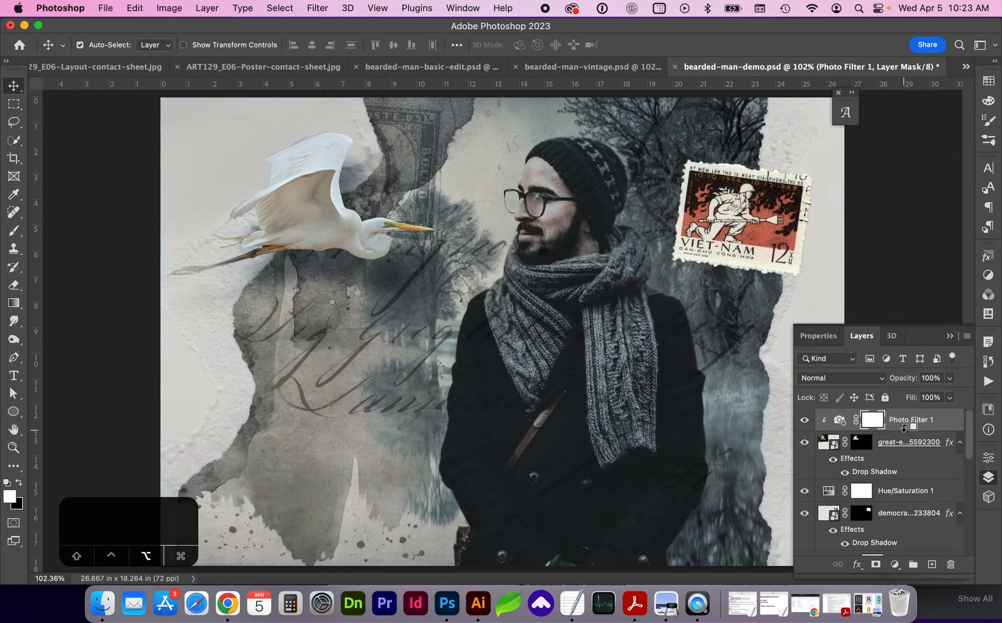
# Change the egret's Photo Filter color to a muted slate blue-gray and set its density to 73%.
pyautogui.click(839, 419)
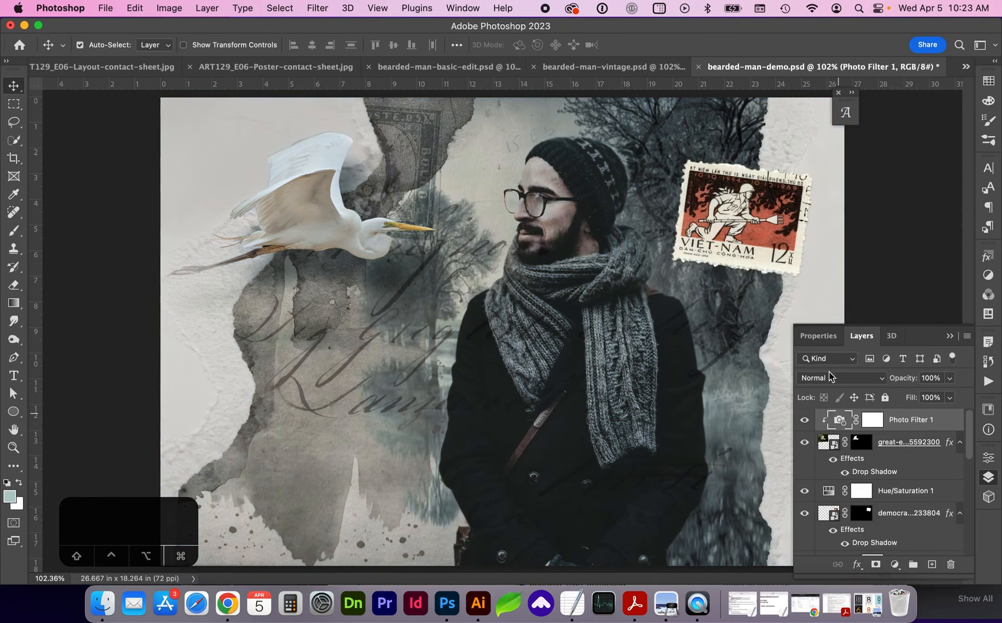
pyautogui.click(819, 336)
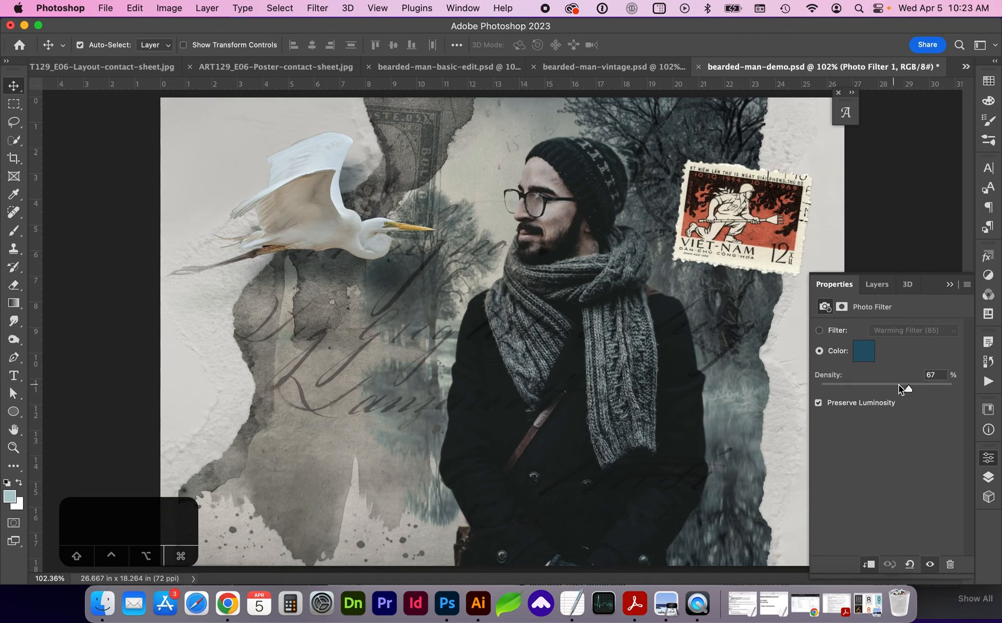
pyautogui.moveTo(899, 386); pyautogui.dragTo(894, 386)
pyautogui.click(864, 351)
pyautogui.click(611, 162)
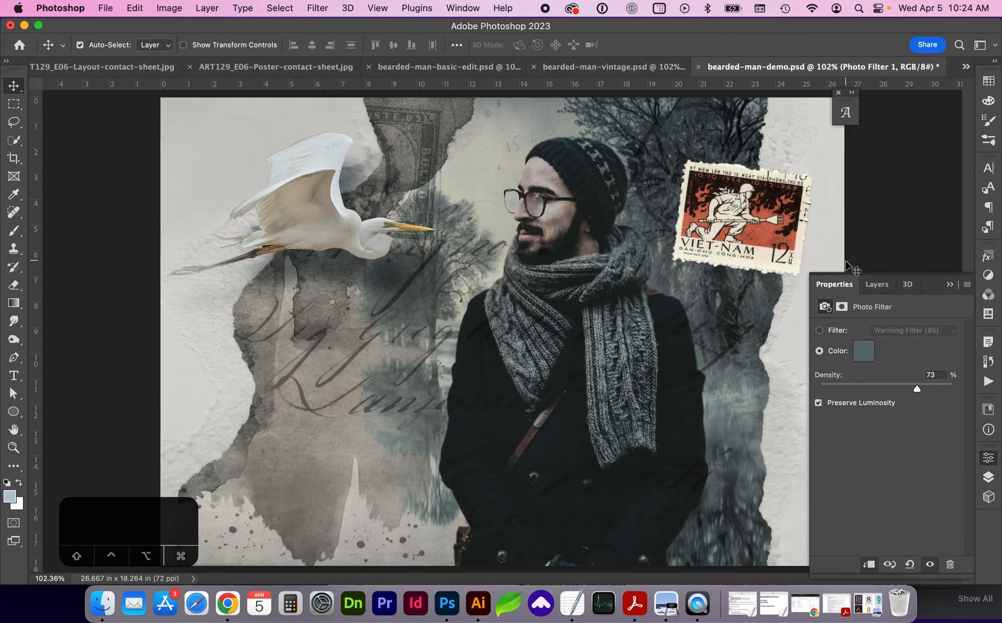
# Clip the Hue/Saturation 1 adjustment to the Vietnamese stamp layer so it affects only the stamp.
pyautogui.click(868, 284)
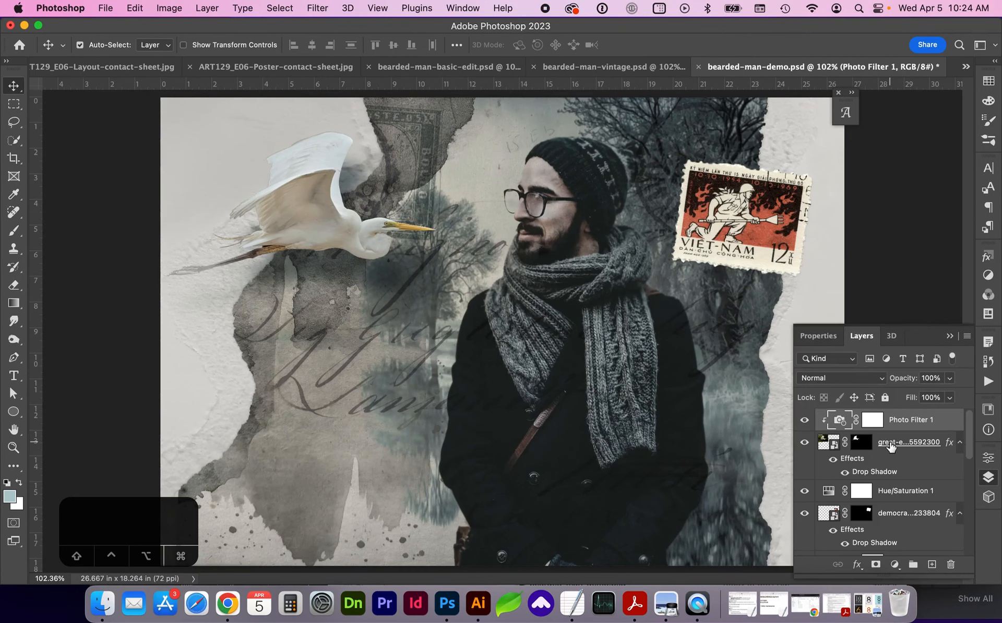
pyautogui.scroll(-1, 892, 447)
pyautogui.scroll(1, 891, 446)
pyautogui.scroll(-1, 891, 446)
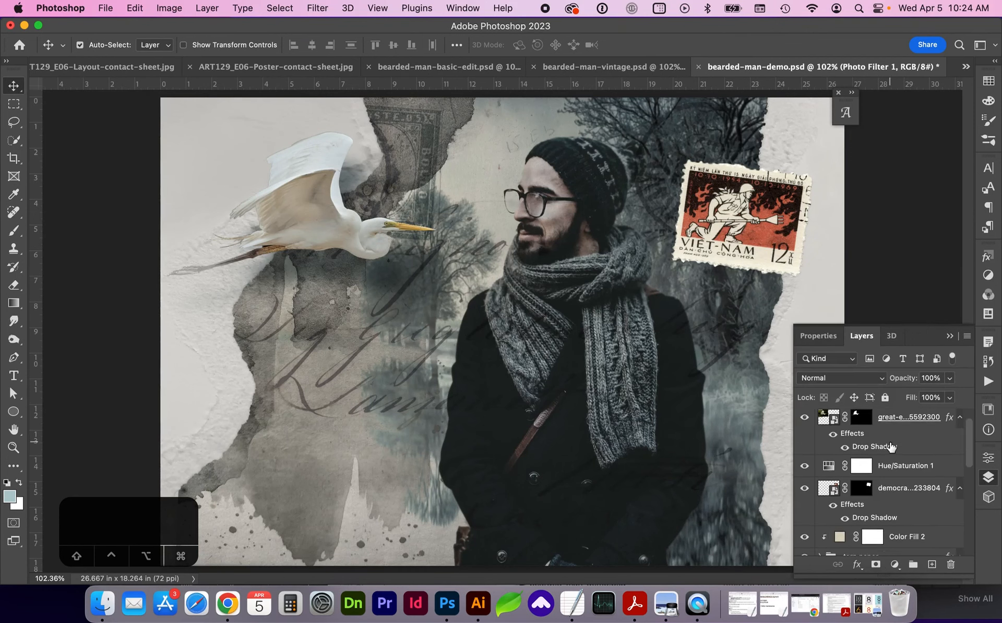
pyautogui.scroll(-1, 891, 446)
pyautogui.click(909, 478)
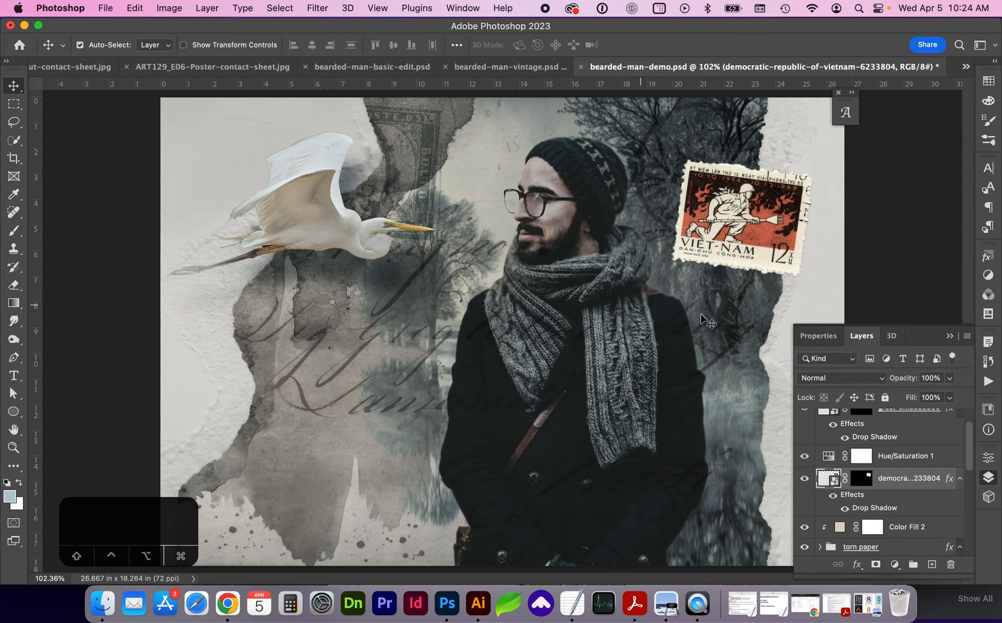
pyautogui.click(922, 458)
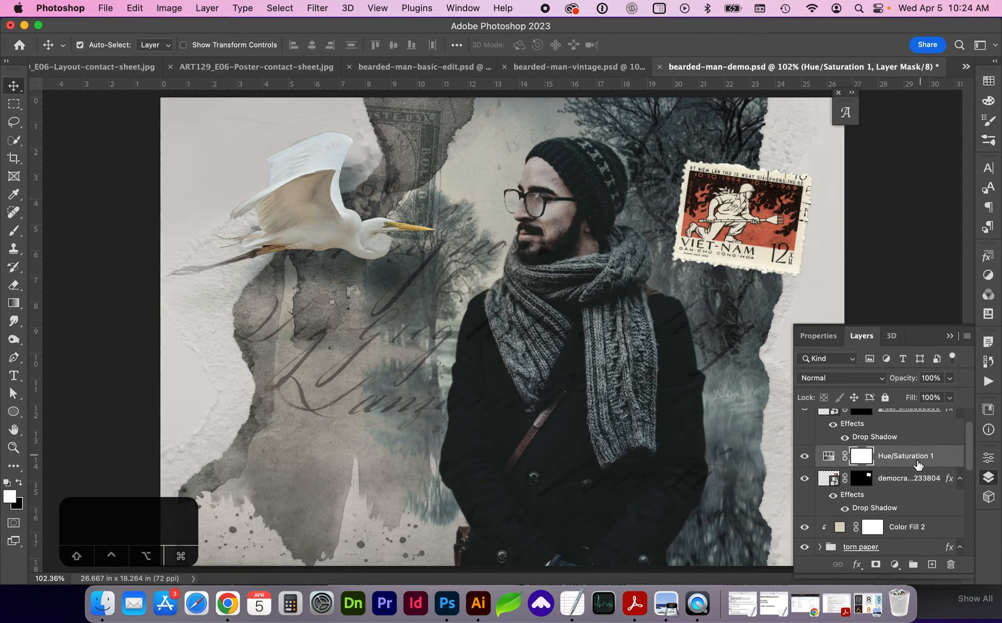
pyautogui.keyDown('alt'); pyautogui.click(912, 468); pyautogui.keyUp('alt')
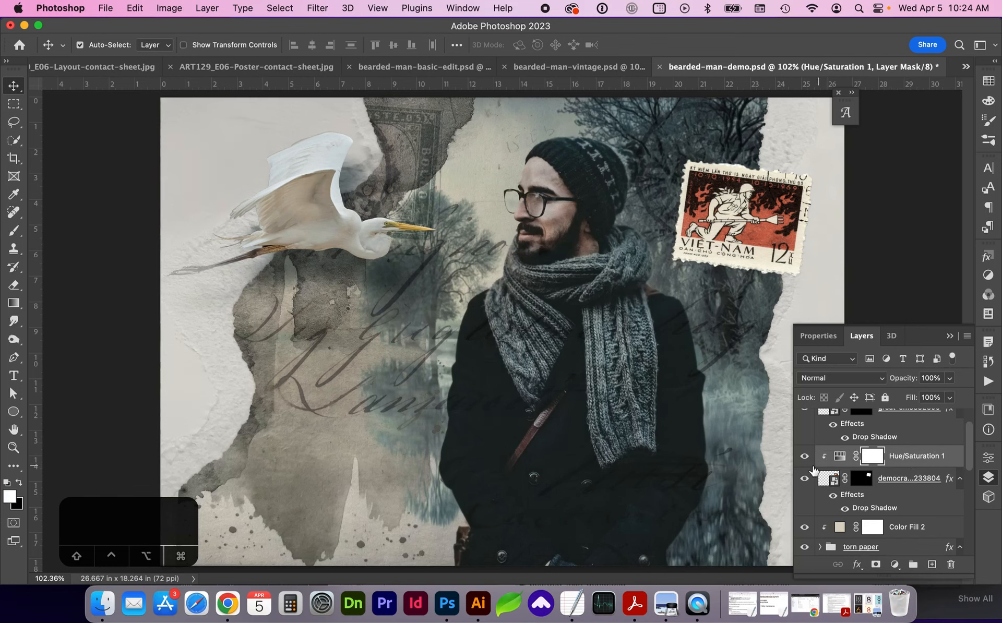
# Group the Vietnamese stamp layer with its Hue/Saturation adjustment and name the group "stamp".
pyautogui.click(910, 493)
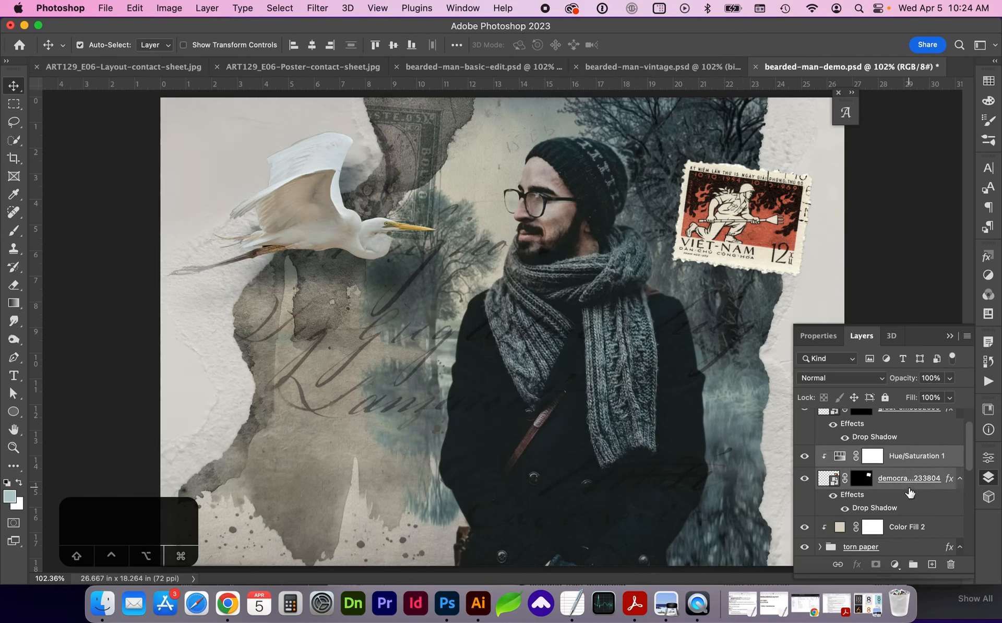
pyautogui.press('super+g')
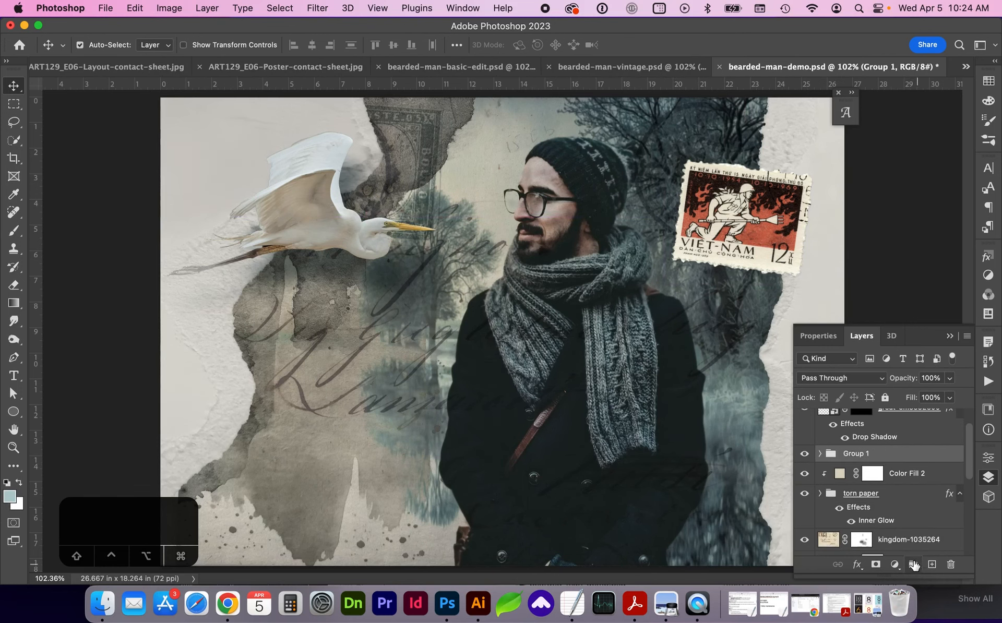
pyautogui.doubleClick(854, 453)
pyautogui.write('stamp')
pyautogui.press('Return')
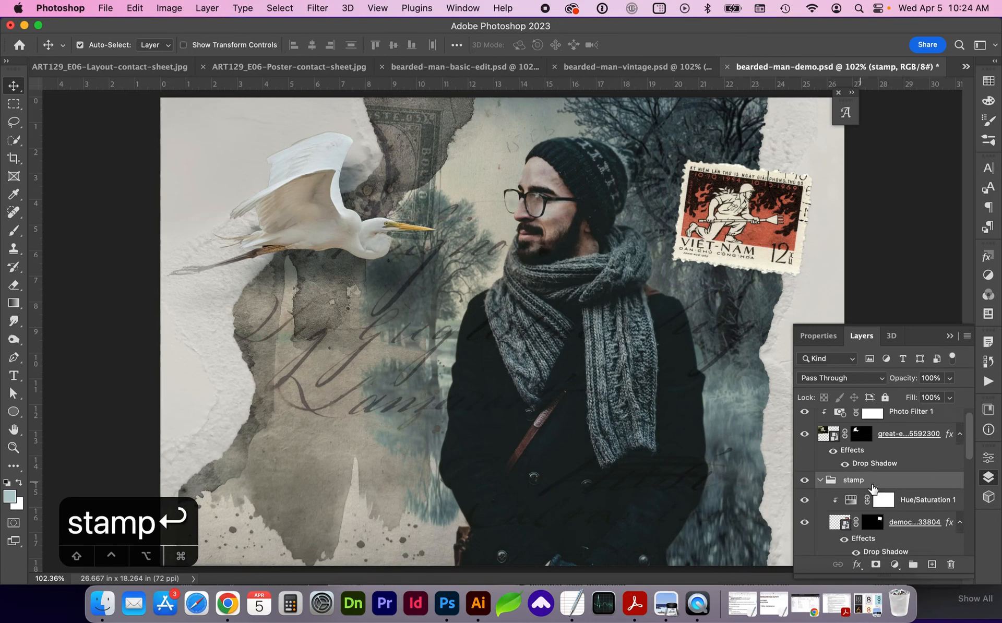
# Add a Levels adjustment above Hue/Saturation 1 inside the stamp group and clip it to the stamp.
pyautogui.click(912, 503)
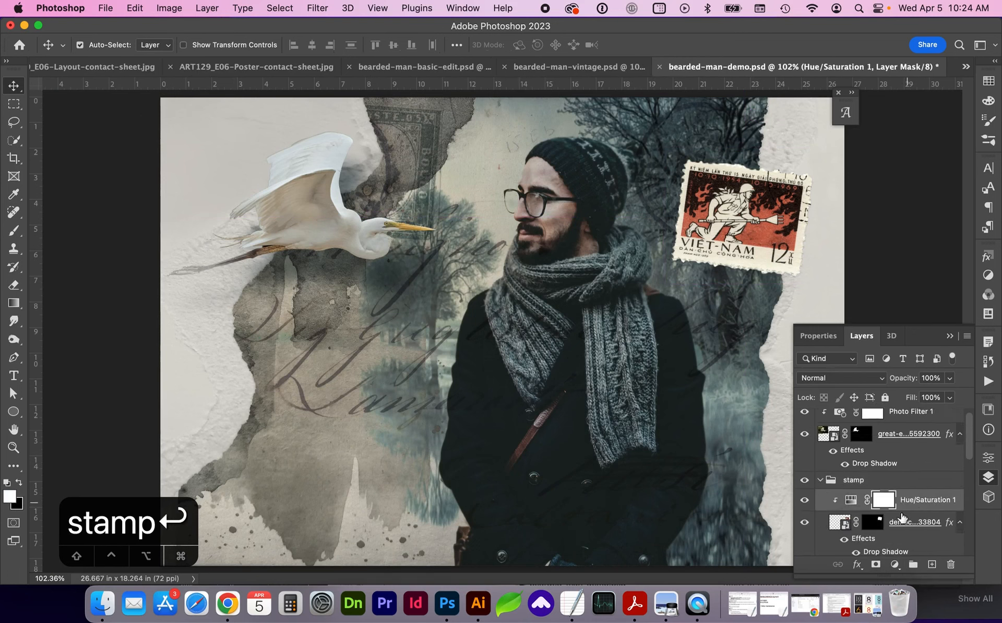
pyautogui.click(895, 566)
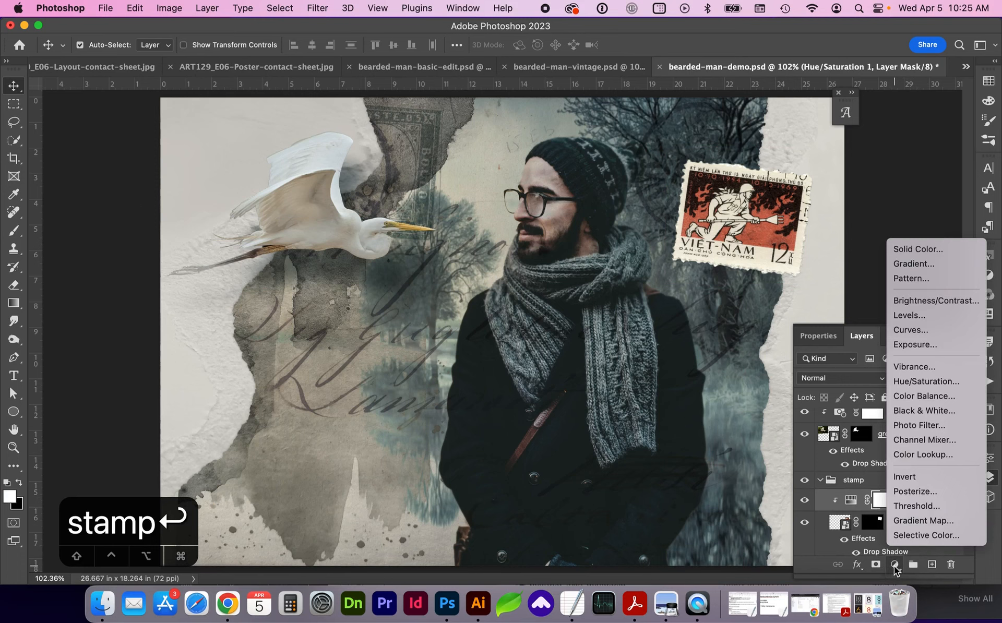
pyautogui.click(918, 316)
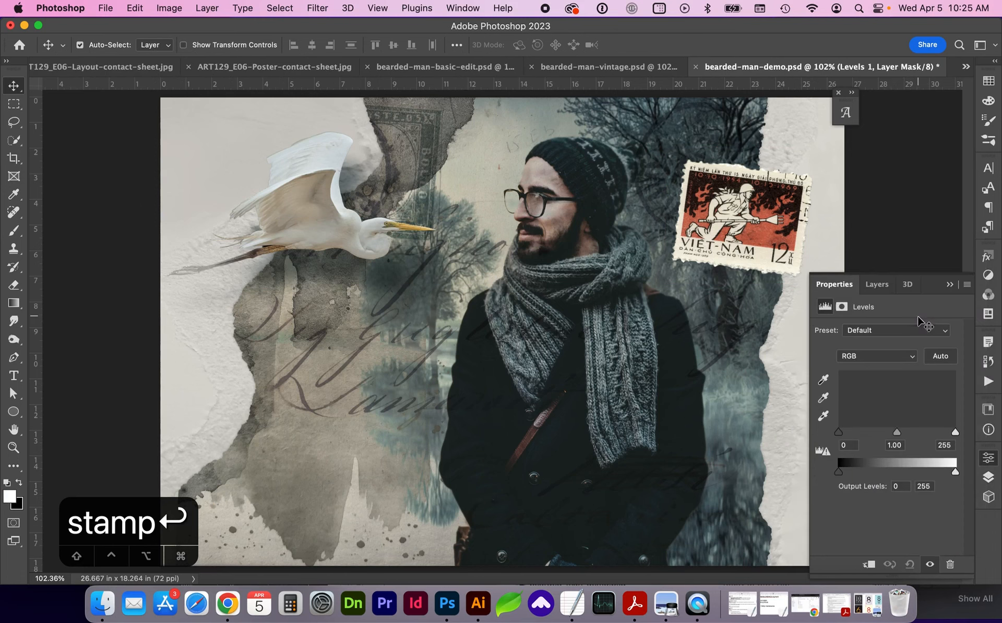
pyautogui.moveTo(838, 433)
pyautogui.mouseDown()
pyautogui.moveTo(851, 434)
pyautogui.moveTo(839, 434)
pyautogui.mouseUp()
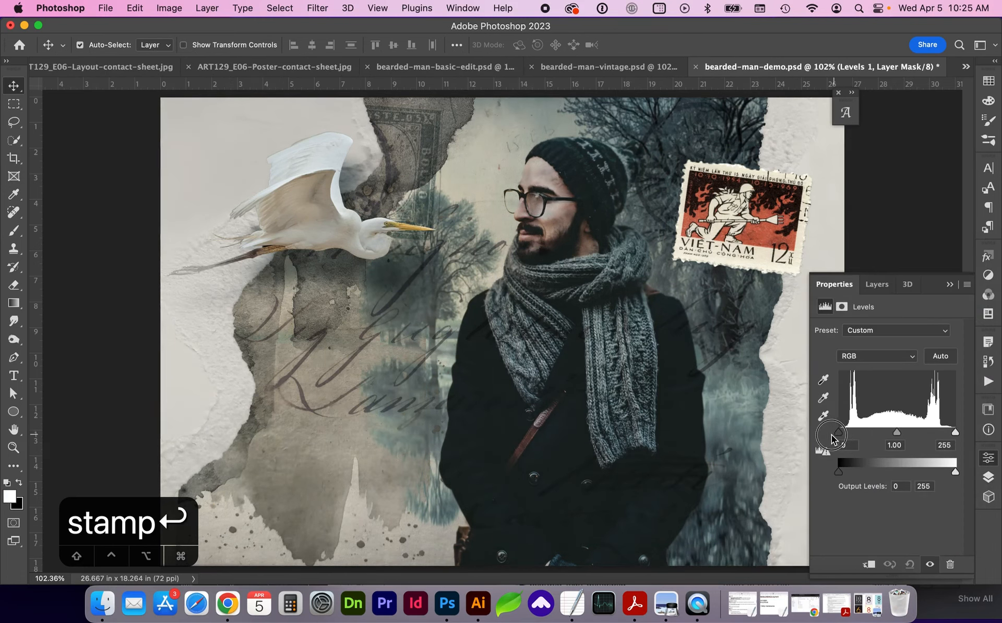
pyautogui.click(878, 290)
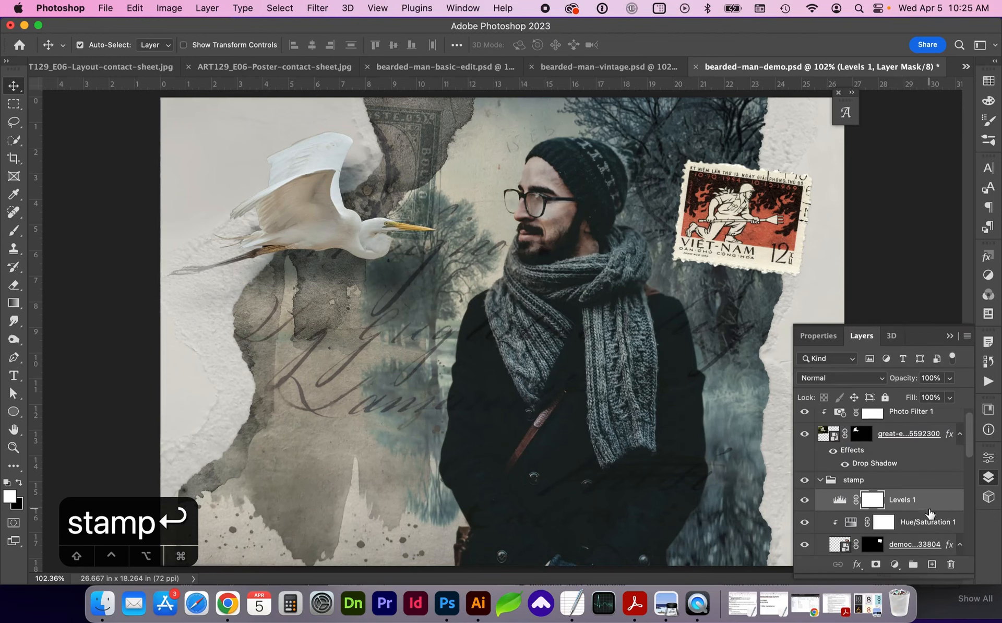
pyautogui.moveTo(921, 515); pyautogui.dragTo(921, 510)
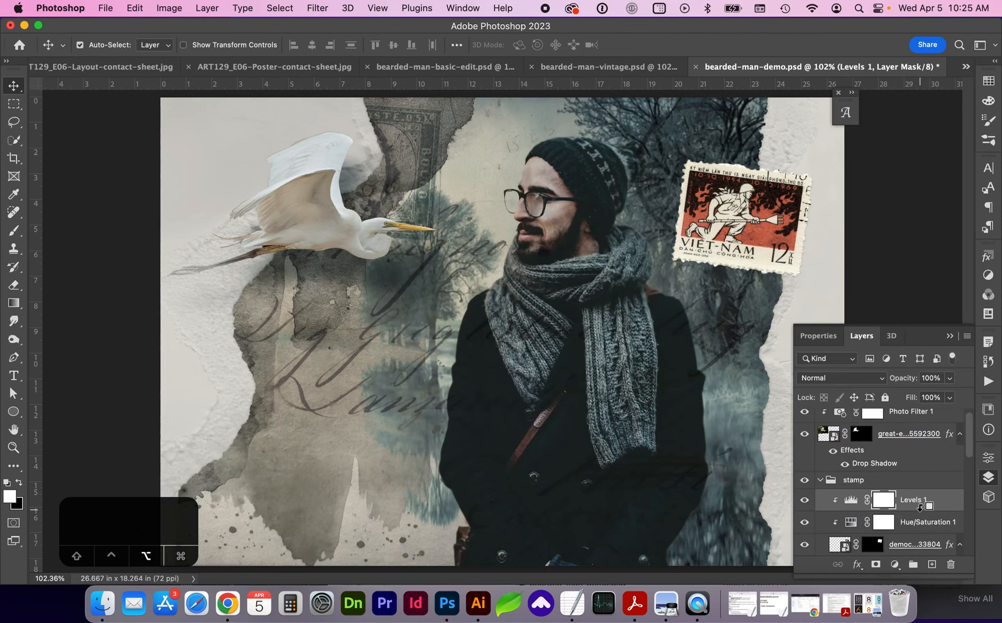
# Lighten the stamp's blacks by setting the Levels black output to 27.
pyautogui.click(835, 339)
pyautogui.moveTo(898, 436); pyautogui.dragTo(898, 436)
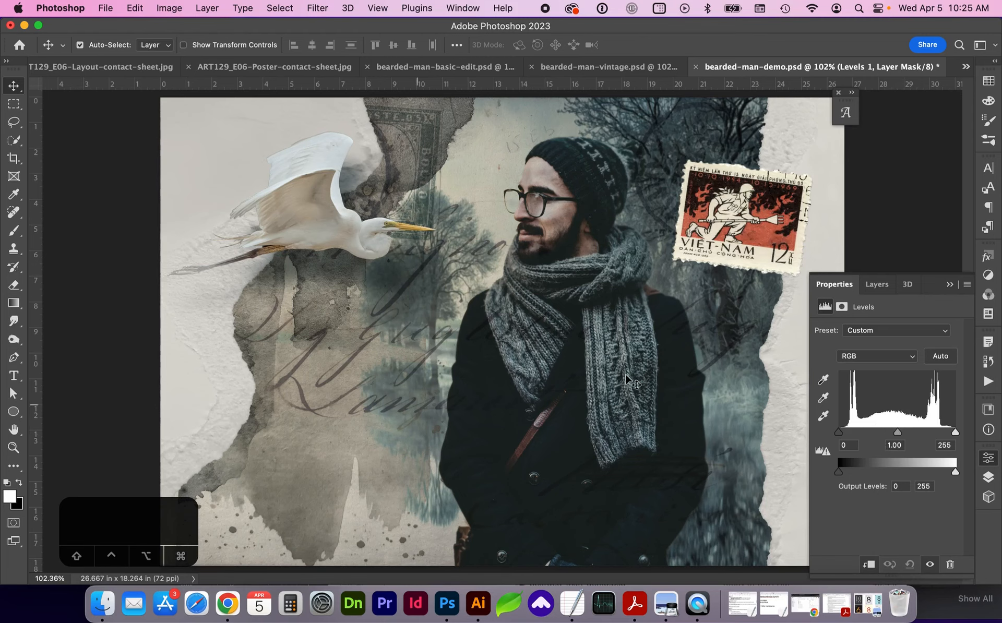
pyautogui.moveTo(839, 471); pyautogui.dragTo(851, 472)
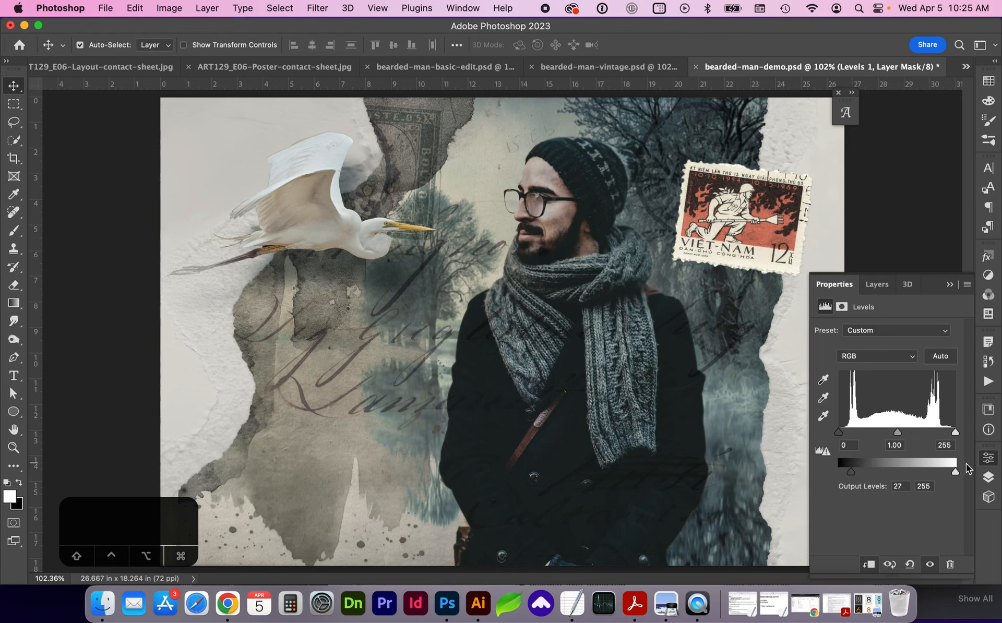
# Tone down the stamp's whites by setting the Levels white output to 222.
pyautogui.moveTo(955, 472); pyautogui.dragTo(940, 472)
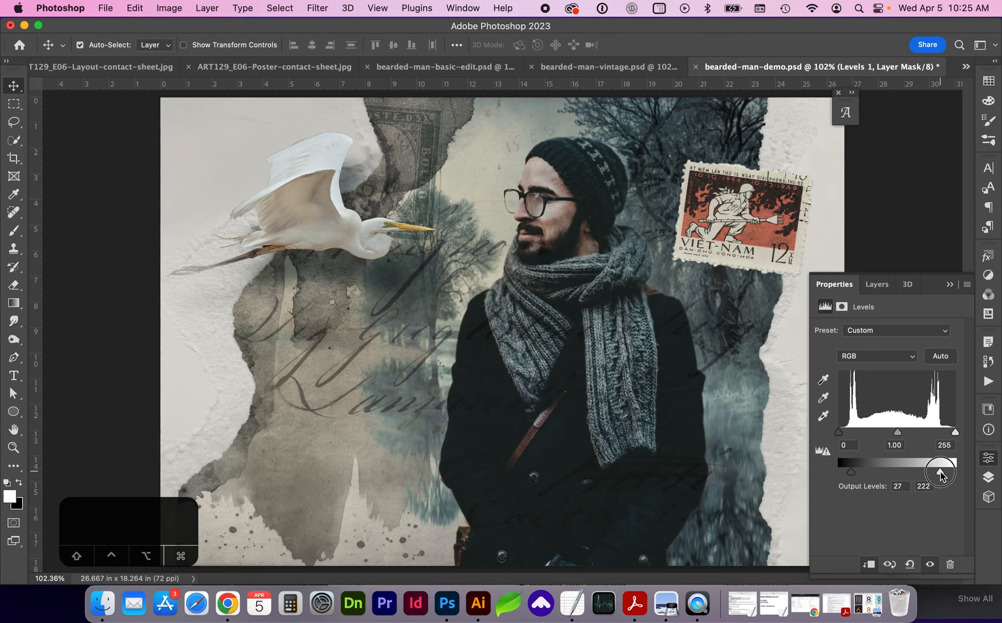
pyautogui.moveTo(898, 433); pyautogui.dragTo(964, 433)
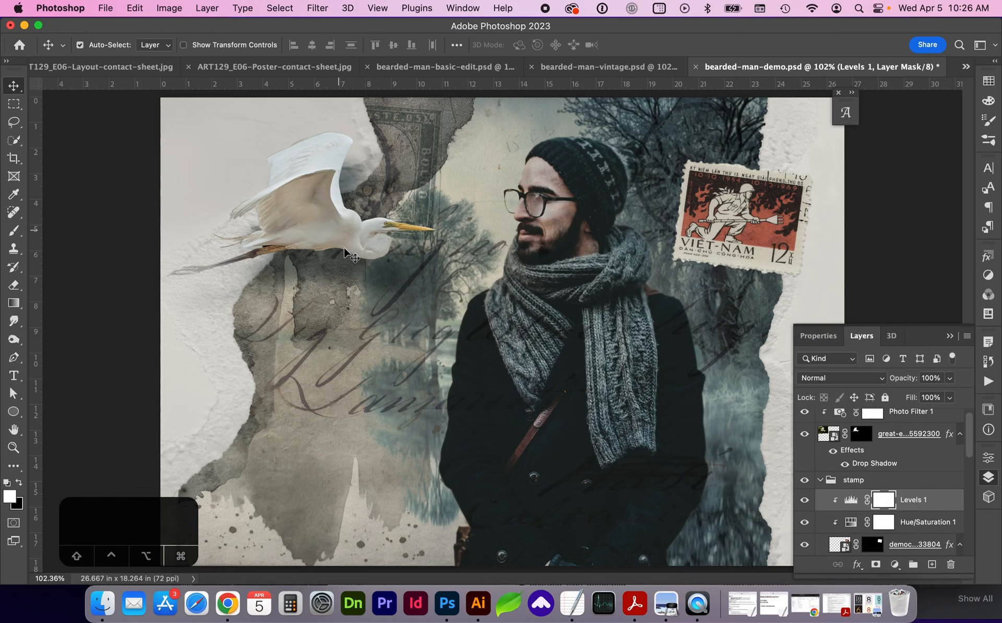
# Rasterize the great-egret layer, duplicate it as an editable copy, and hide the original layer.
pyautogui.click(880, 443)
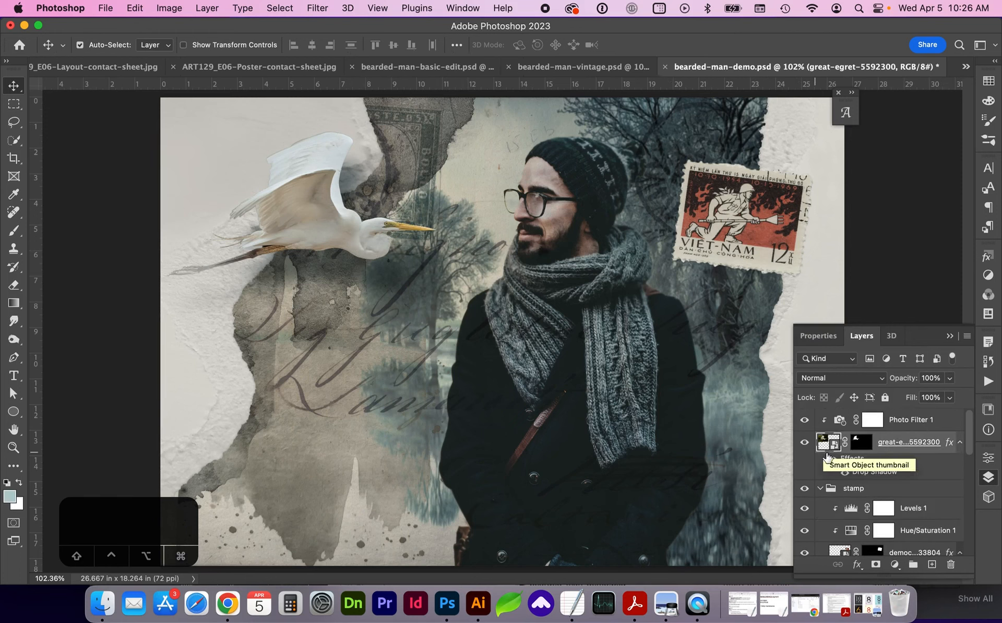
pyautogui.rightClick(930, 451)
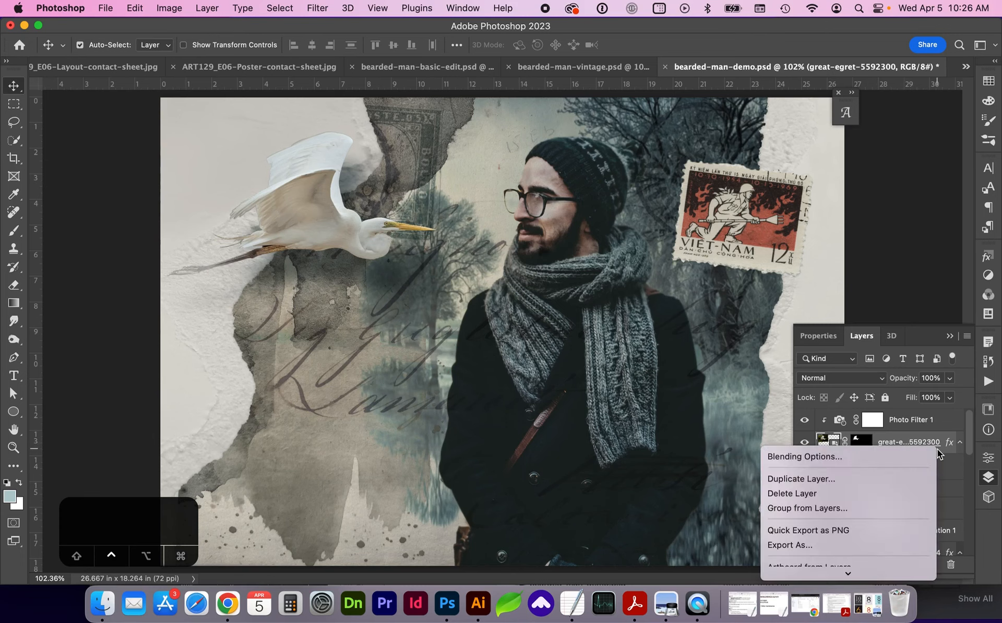
pyautogui.click(852, 473)
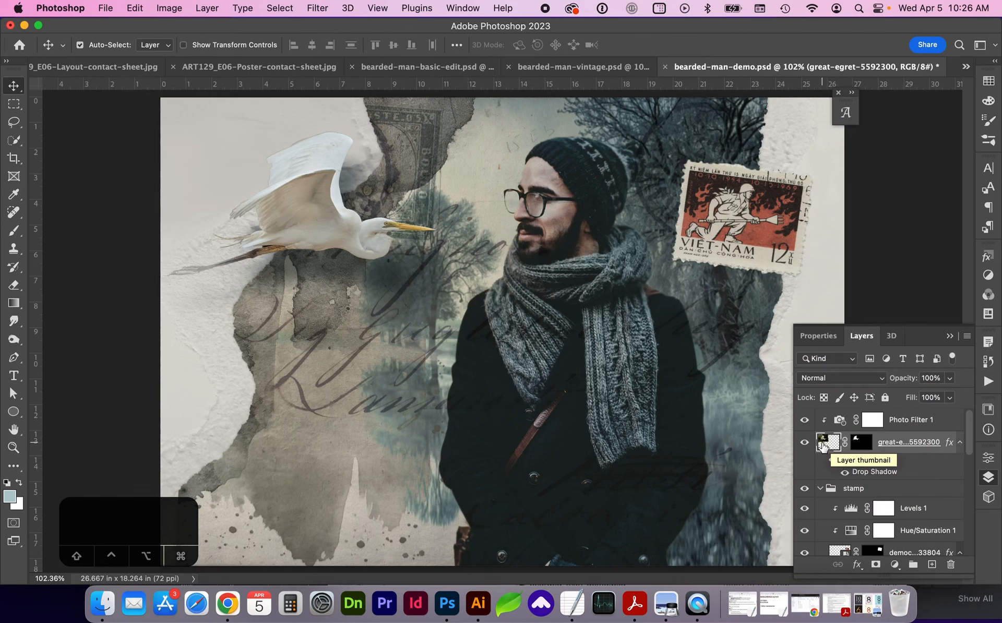
pyautogui.moveTo(829, 445); pyautogui.dragTo(933, 565)
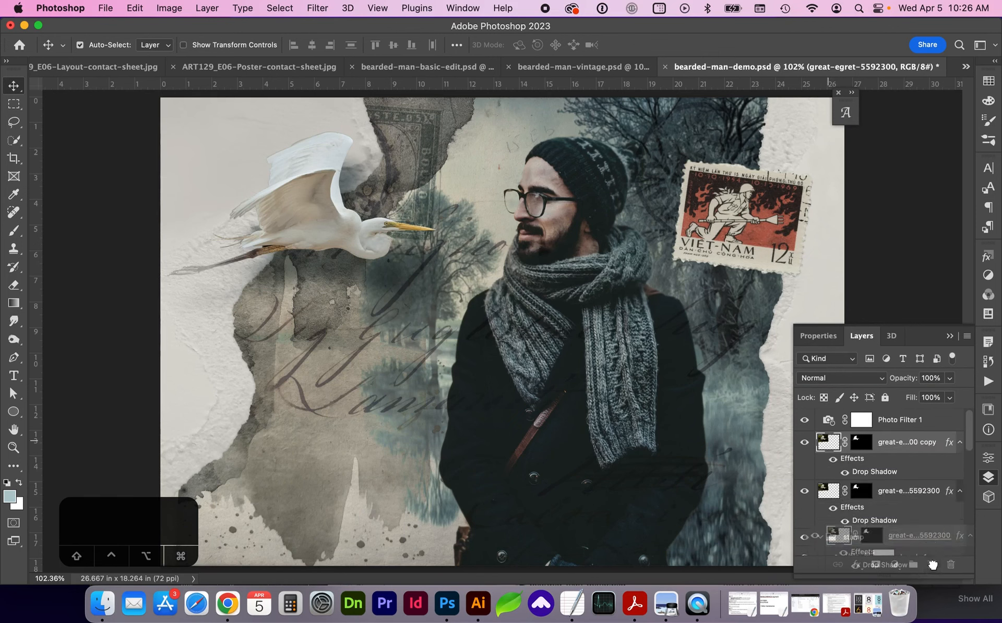
pyautogui.click(805, 491)
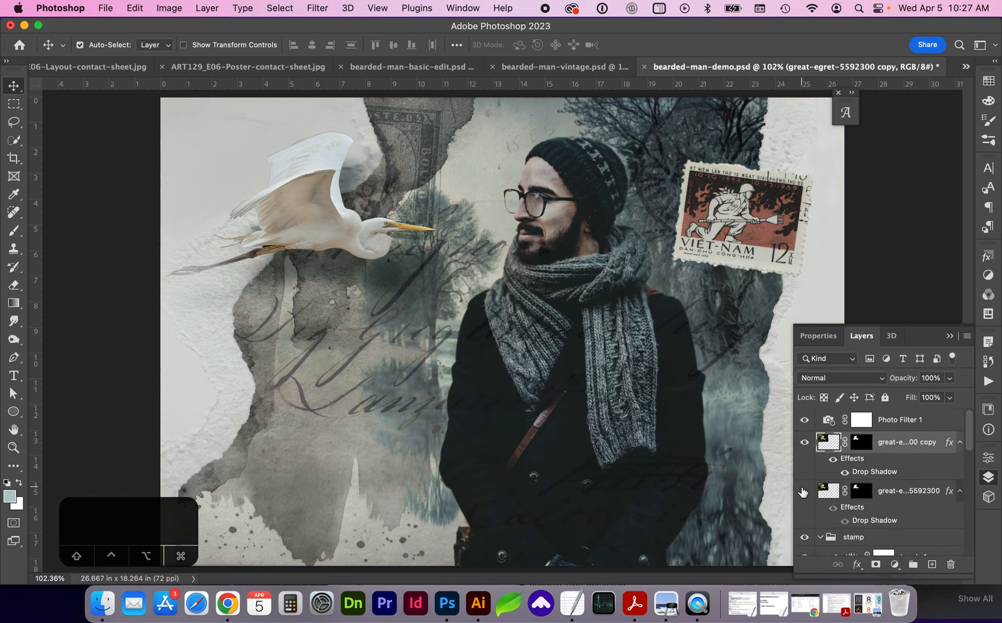
# Use the Dodge tool on Midtones at 17% exposure to lighten the shaded underside of the egret's wing.
pyautogui.click(14, 338)
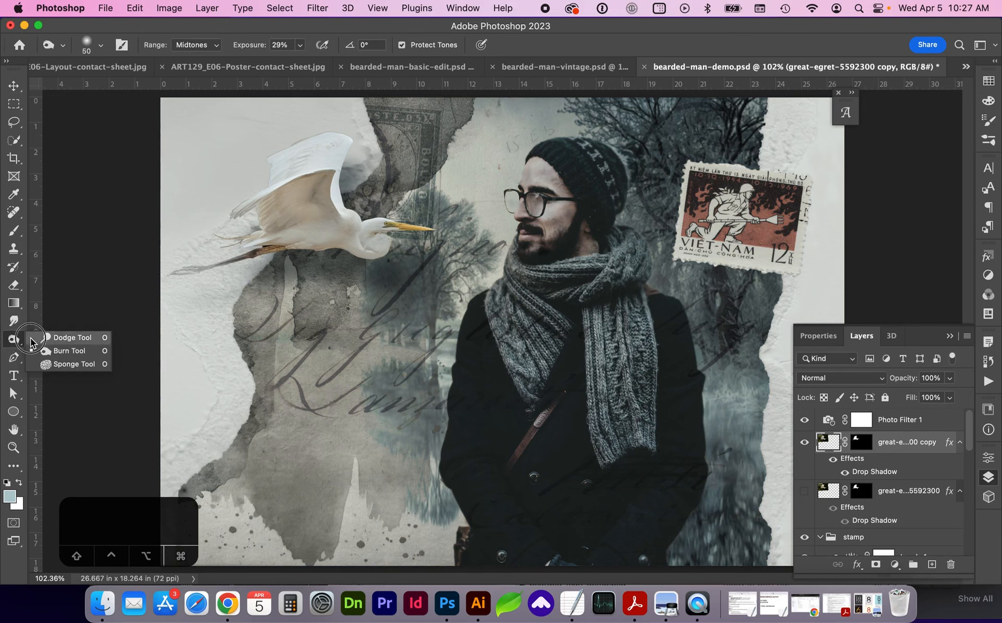
pyautogui.click(73, 339)
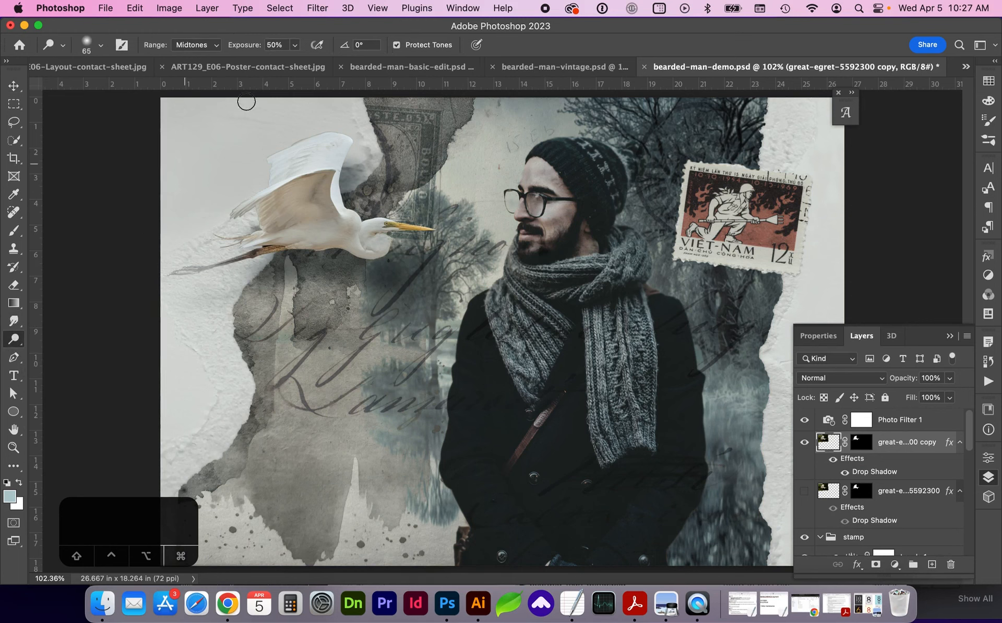
pyautogui.click(194, 47)
pyautogui.click(207, 47)
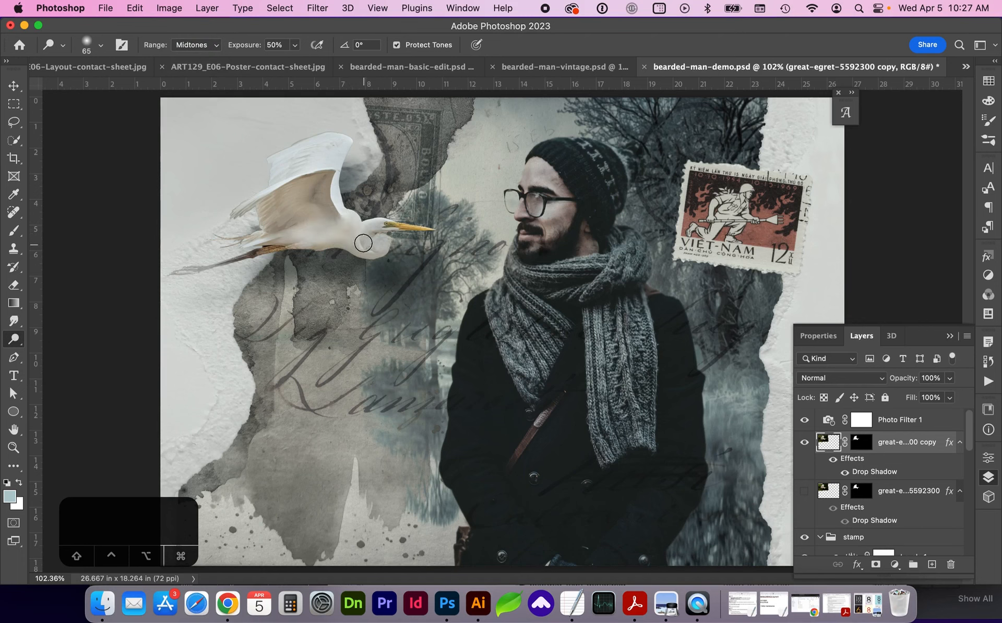
pyautogui.click(295, 45)
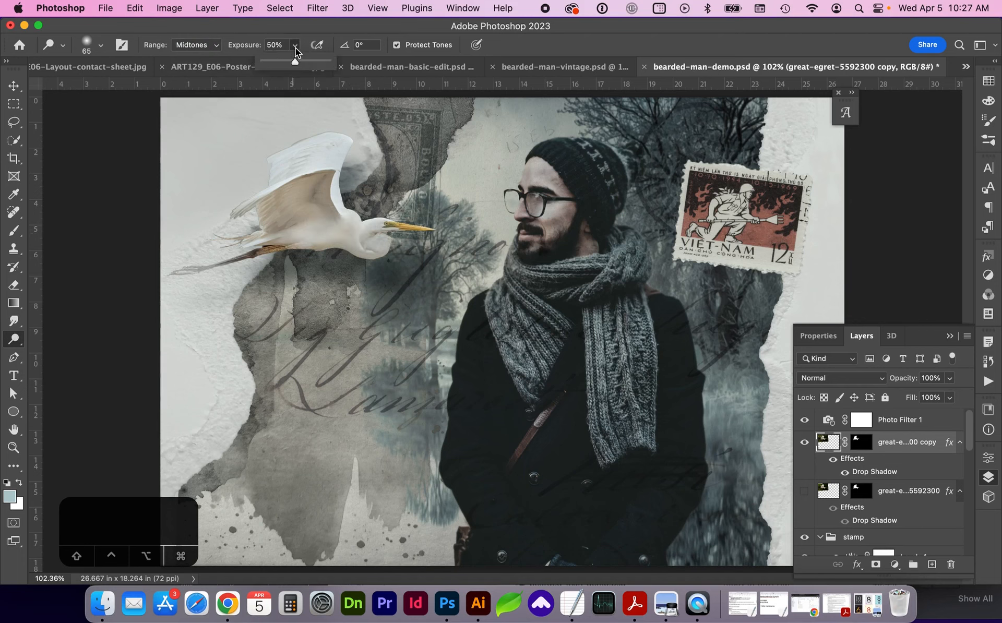
pyautogui.click(296, 47)
pyautogui.moveTo(317, 219)
pyautogui.mouseDown()
pyautogui.moveTo(325, 226)
pyautogui.moveTo(298, 204)
pyautogui.moveTo(314, 212)
pyautogui.moveTo(318, 178)
pyautogui.mouseUp()
pyautogui.press('super+z')
pyautogui.click(293, 46)
pyautogui.click(273, 63)
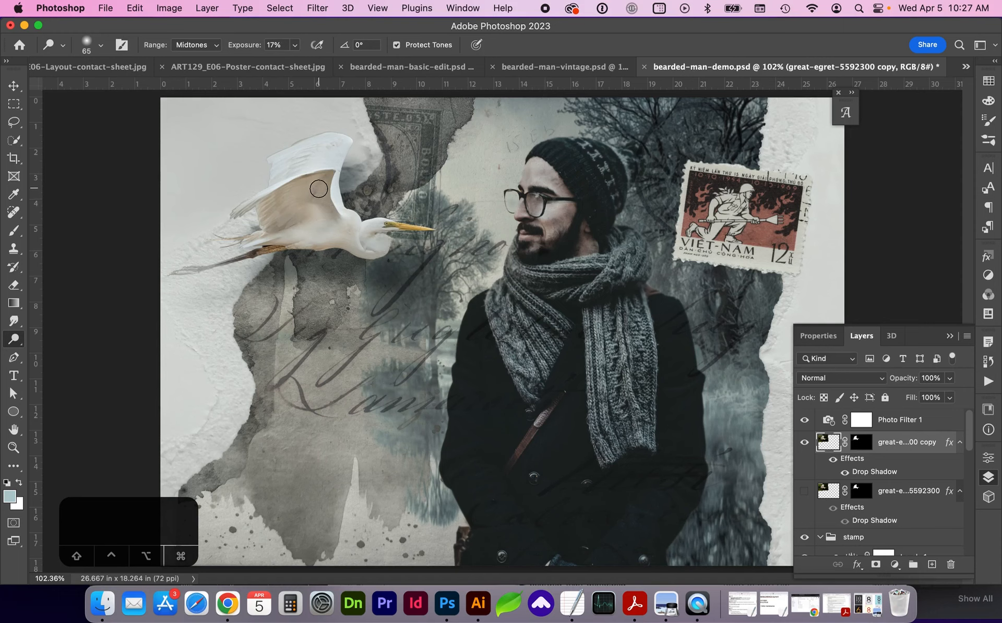
pyautogui.moveTo(319, 189)
pyautogui.mouseDown()
pyautogui.moveTo(334, 220)
pyautogui.moveTo(307, 194)
pyautogui.moveTo(276, 213)
pyautogui.mouseUp()
# Burn the egret's highlights where the wing meets the neck, using an 80-size brush at 3% exposure.
pyautogui.rightClick(13, 339)
pyautogui.click(58, 362)
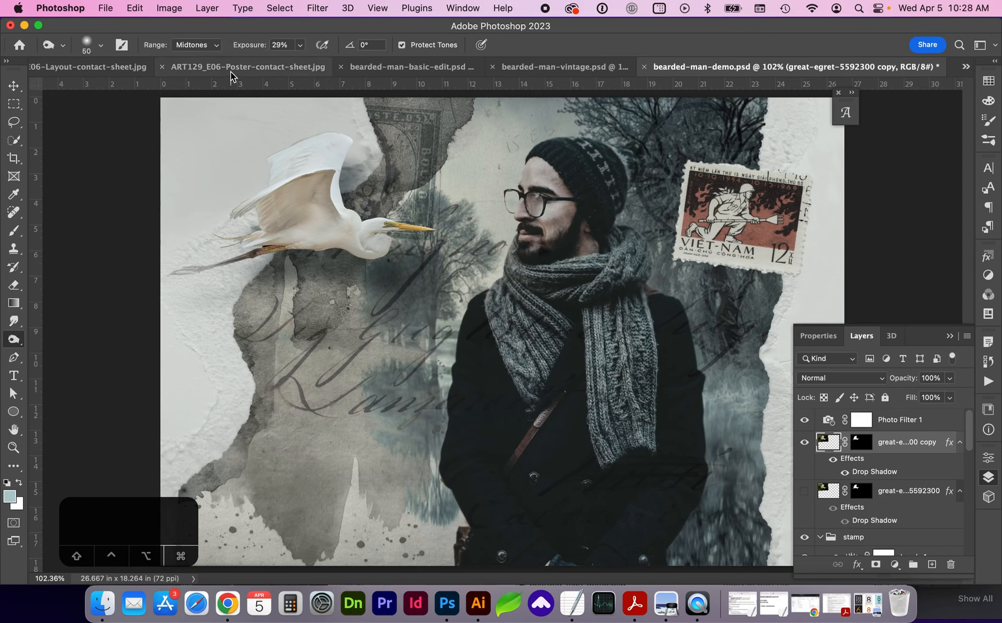
pyautogui.click(188, 45)
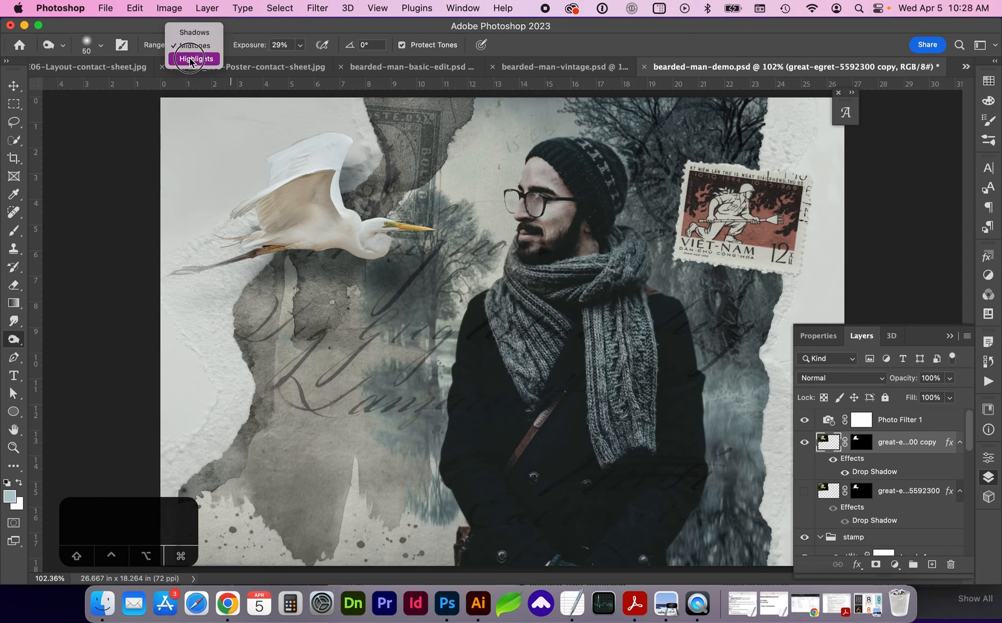
pyautogui.click(191, 59)
pyautogui.press(']')
pyautogui.press(']')
pyautogui.press(']')
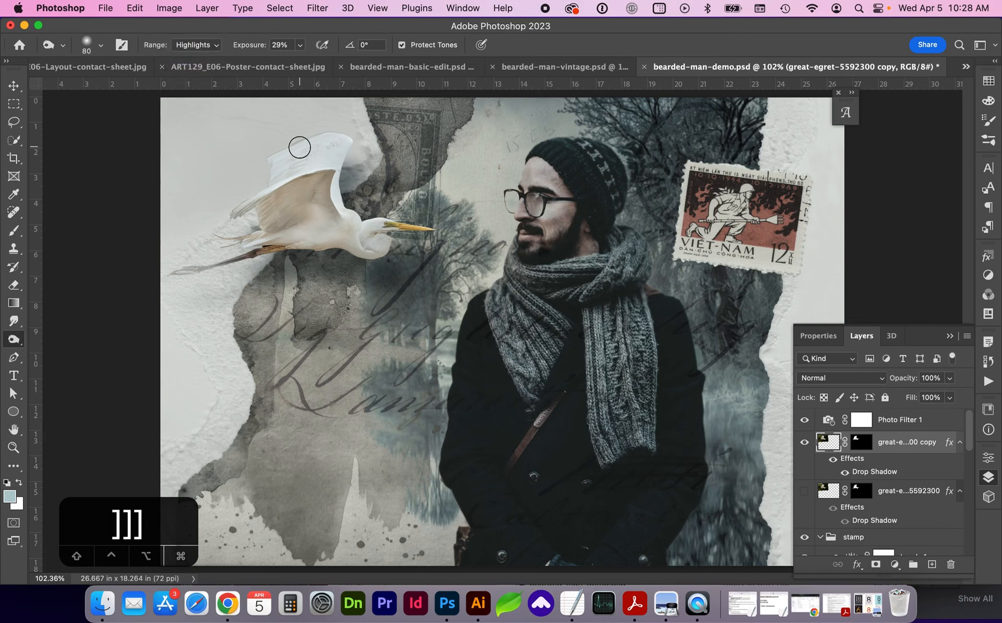
pyautogui.press('super+z')
pyautogui.click(300, 45)
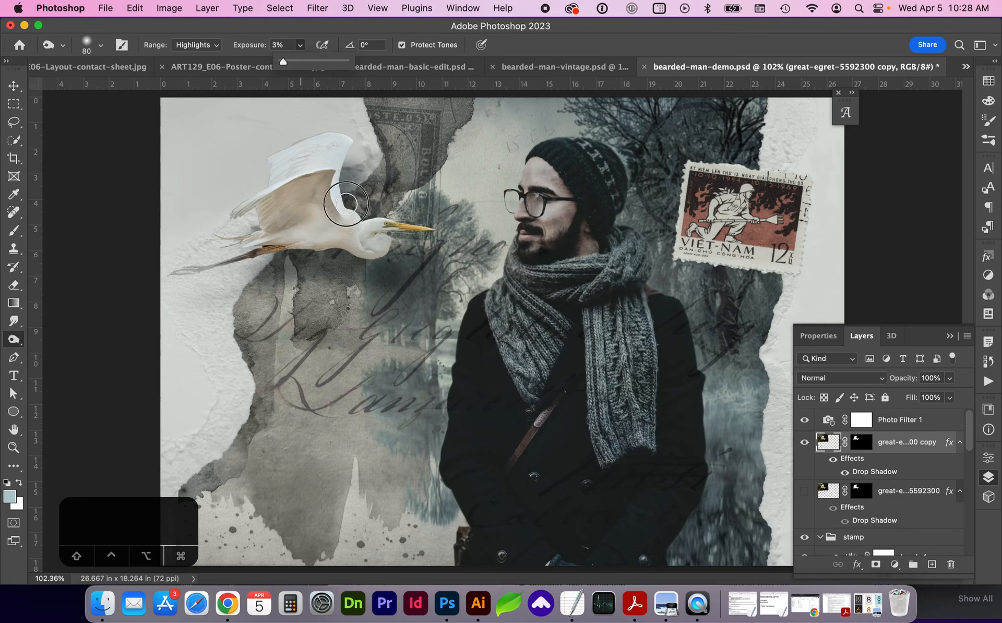
pyautogui.click(347, 209)
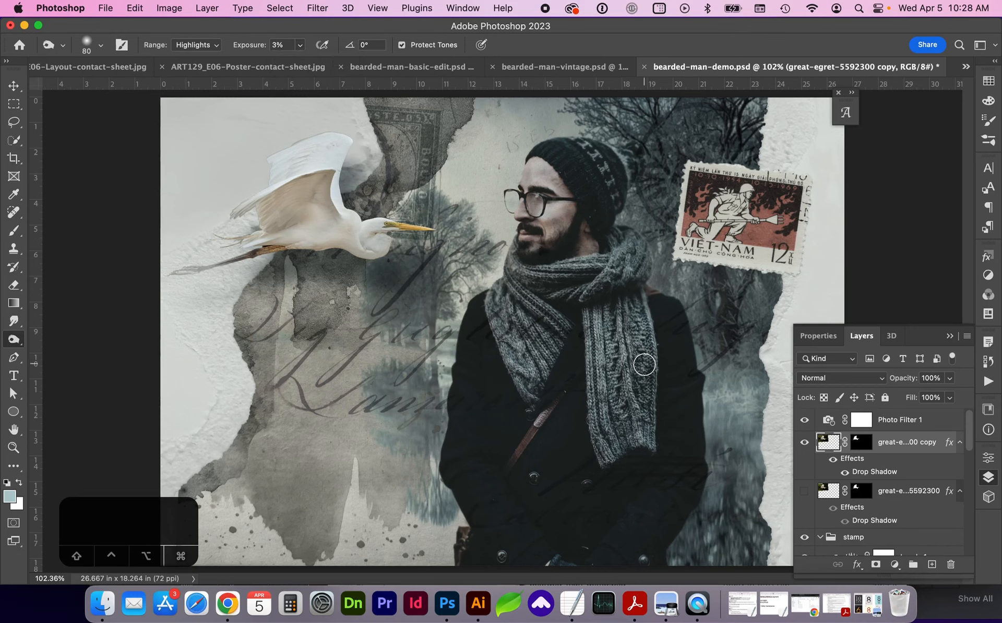
# Return to the Dodge tool to check the egret's wing at actual size, and save the document.
pyautogui.hotkey('shift', 'o')
pyautogui.hotkey('shift', 'o')
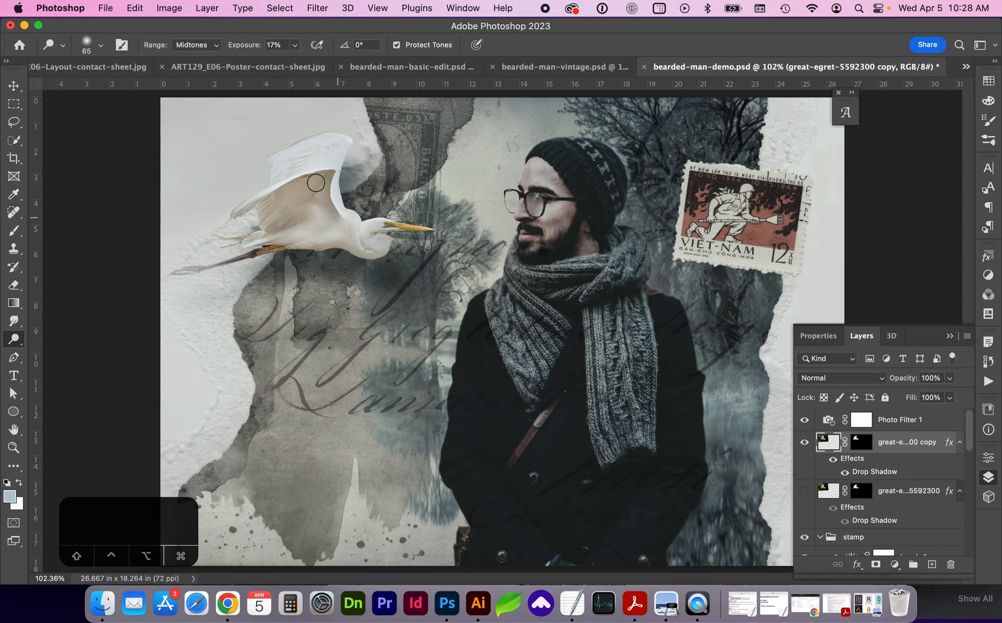
pyautogui.press('super+1')
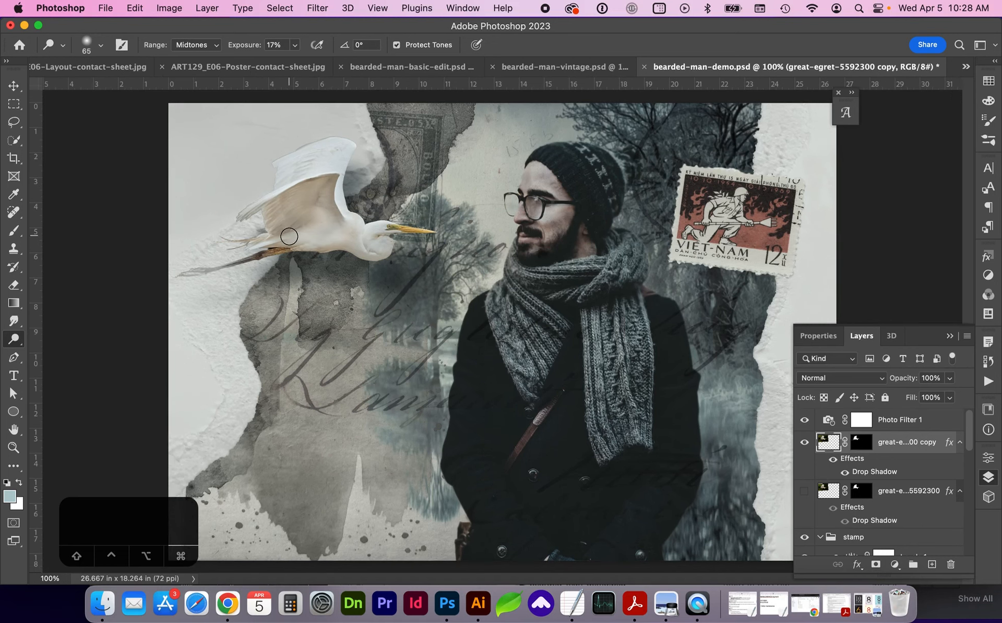
pyautogui.click(106, 8)
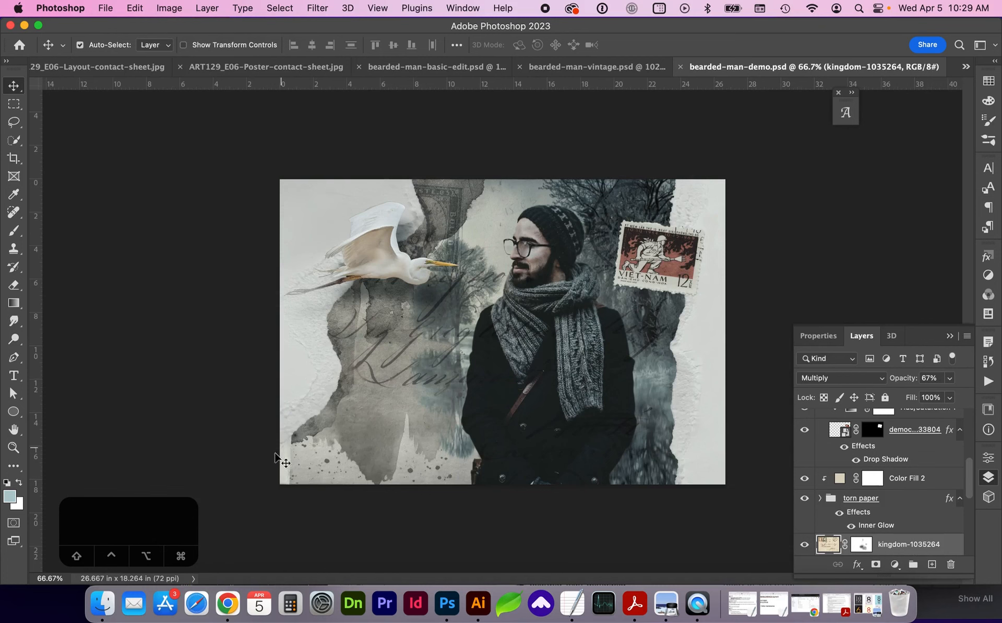
# Shift the watercolor-7194558 layer left and enlarge it slightly so it covers the gap along the canvas's lower-left edge.
pyautogui.press('z')
pyautogui.moveTo(280, 471); pyautogui.dragTo(318, 496)
pyautogui.hscroll(-1, 314, 492)
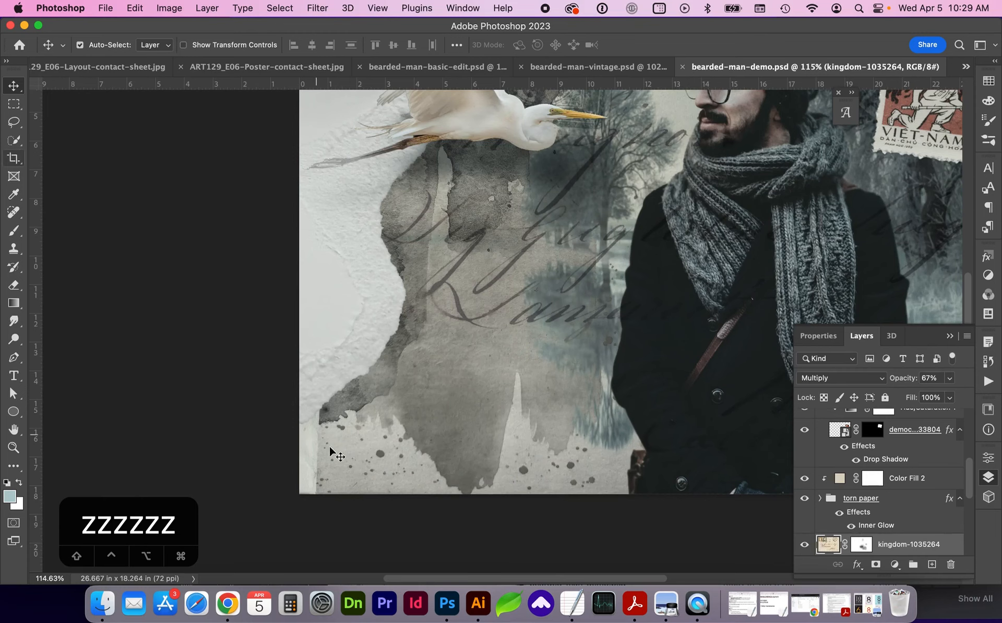
pyautogui.scroll(-5, 870, 472)
pyautogui.click(869, 473)
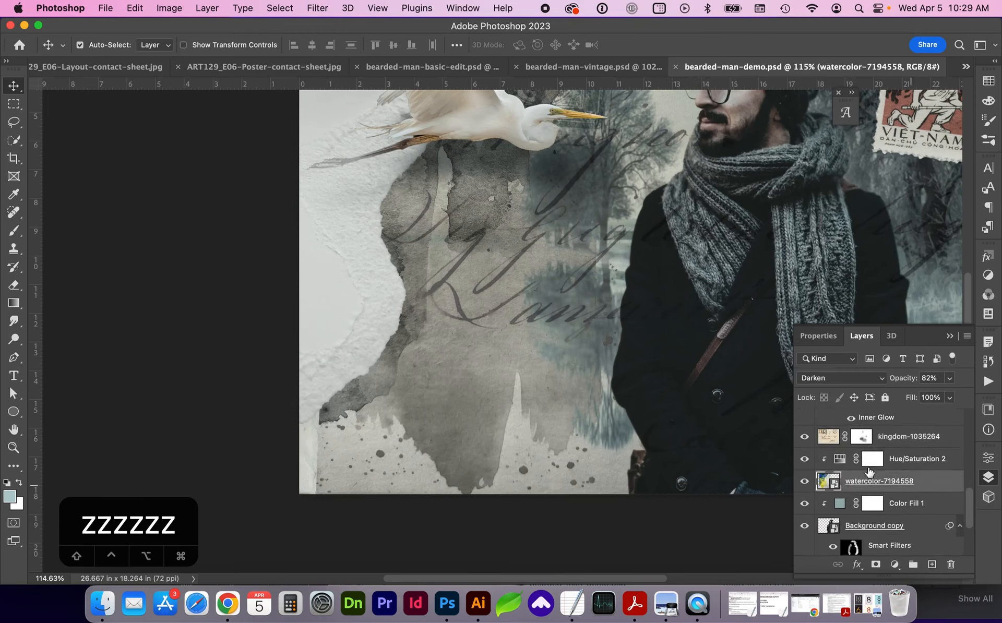
pyautogui.press('super+t')
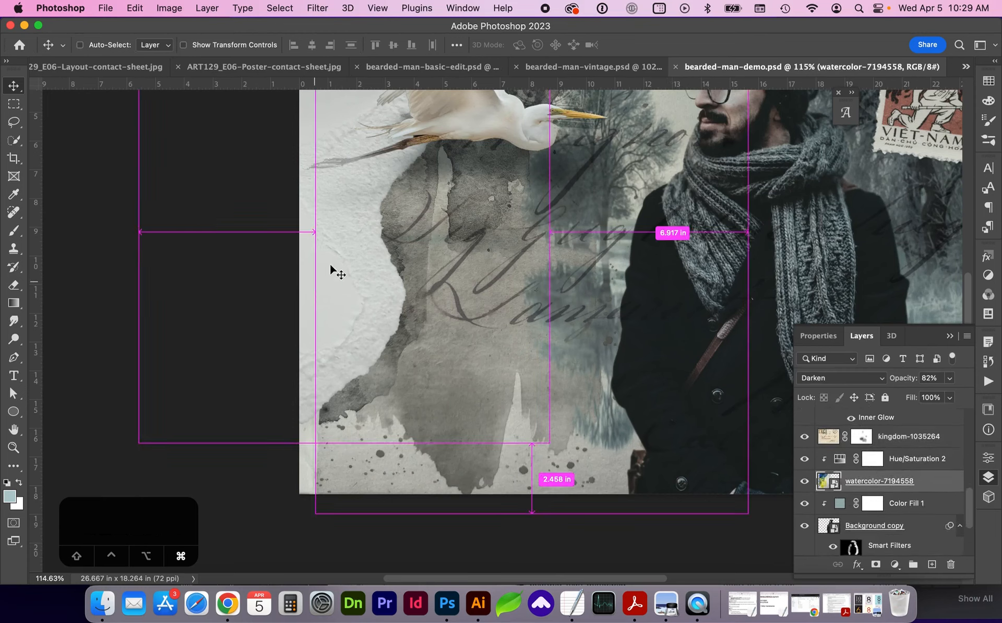
pyautogui.moveTo(352, 290); pyautogui.dragTo(326, 298)
pyautogui.hscroll(5, 456, 403)
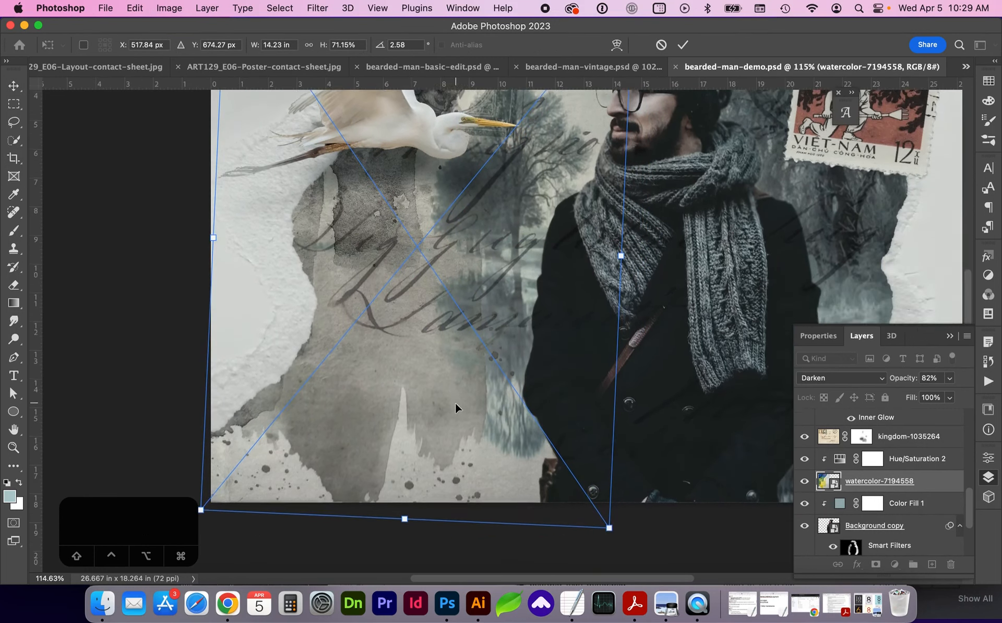
pyautogui.scroll(10, 455, 403)
pyautogui.moveTo(622, 138); pyautogui.dragTo(626, 133)
pyautogui.press('Return')
pyautogui.press('super+0')
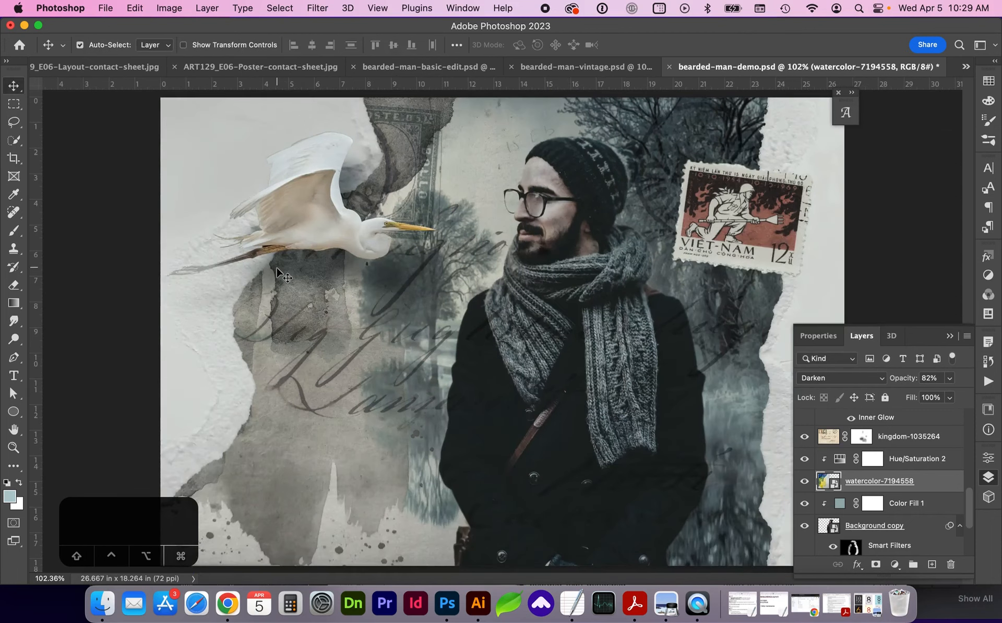
# Save a JPEG copy of the collage at Maximum quality with the Baseline ("Standard") format option.
pyautogui.click(103, 8)
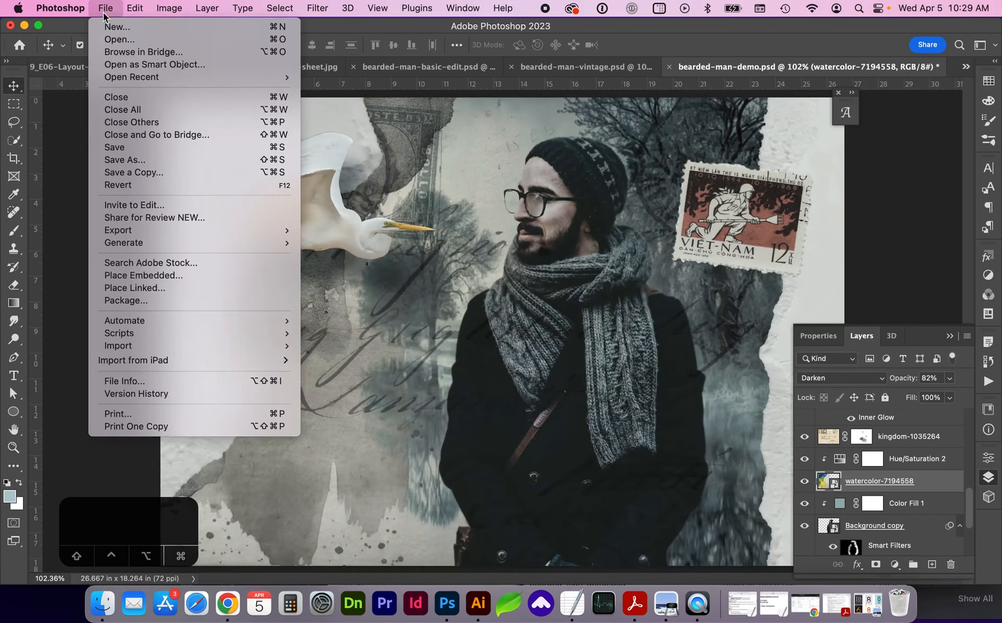
pyautogui.click(122, 173)
pyautogui.click(484, 305)
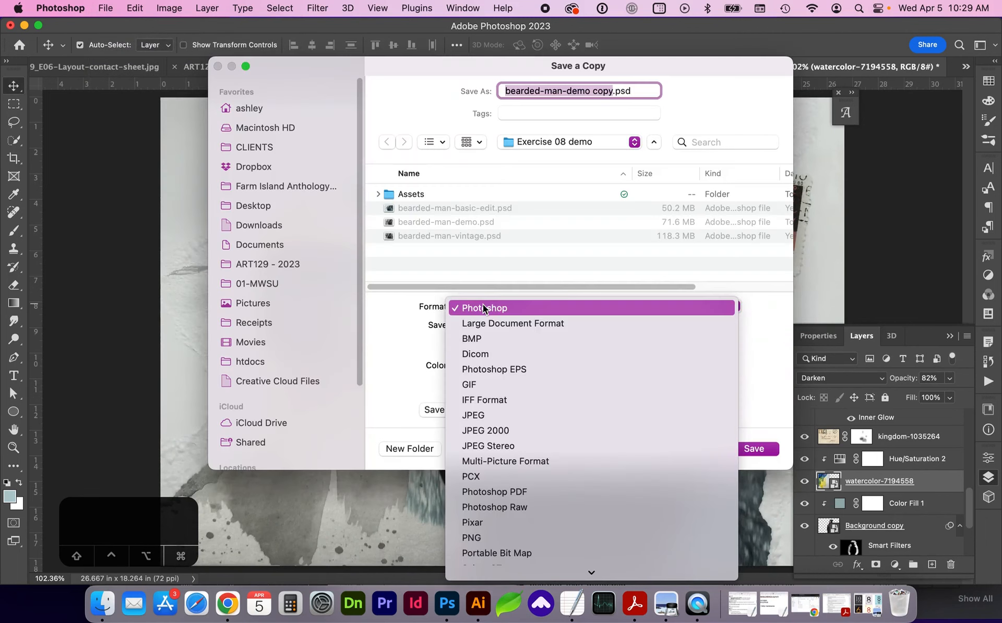
pyautogui.click(487, 413)
pyautogui.click(753, 449)
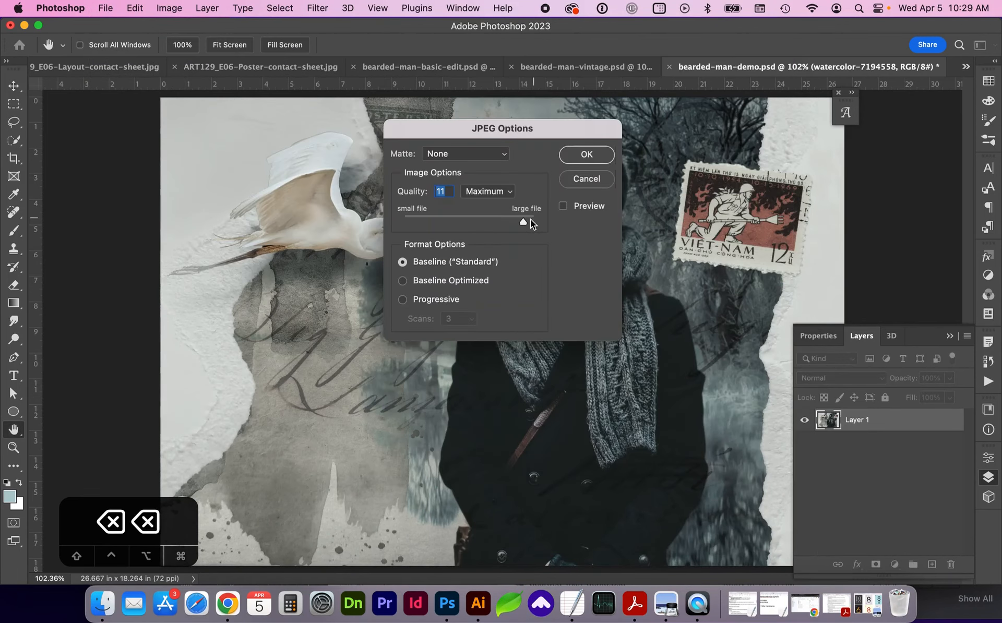
pyautogui.click(583, 154)
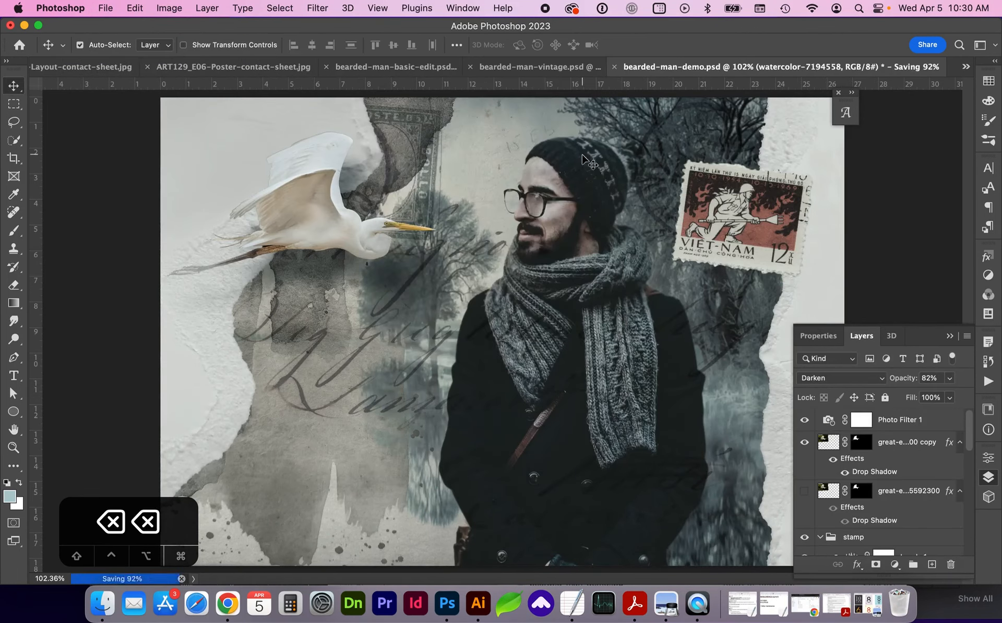